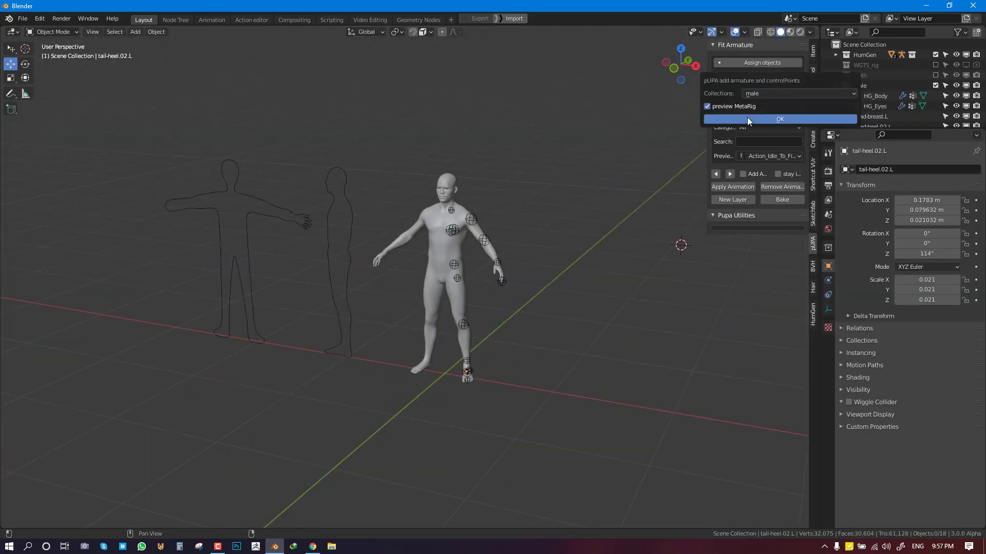
# - Add the pUPA armature and control points for the male collection with the MetaRig preview enabled
pyautogui.click(748, 121)
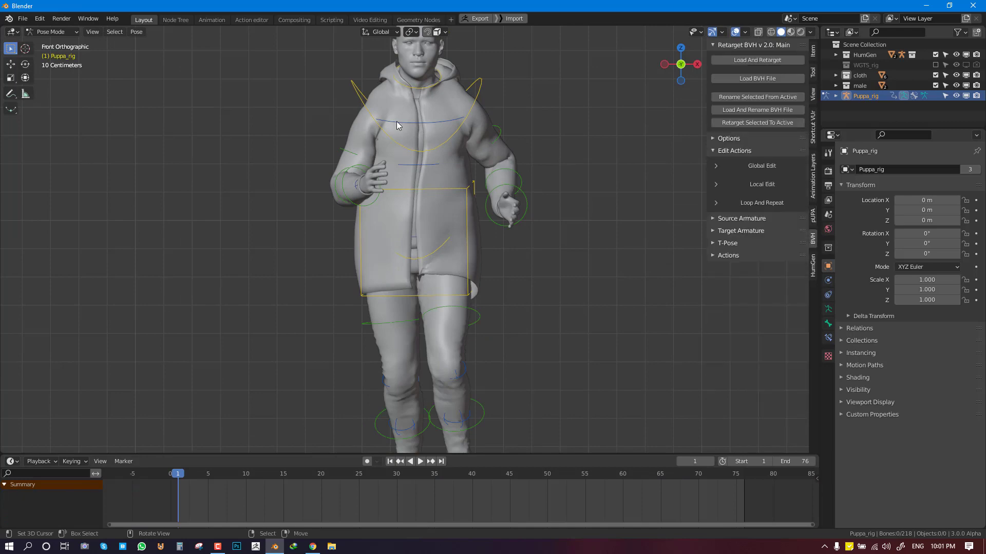
pyautogui.click(723, 235)
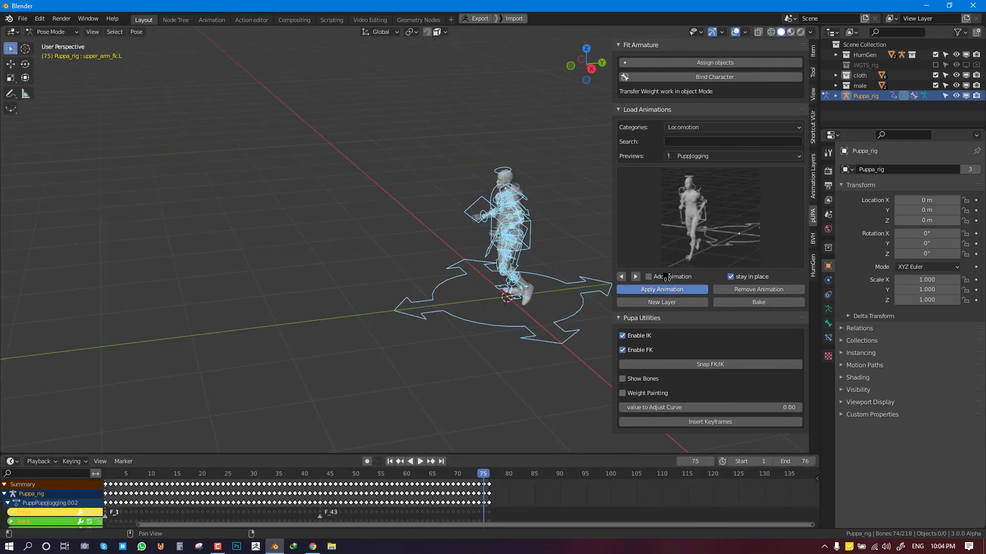
# - Apply the in-place PuppJogging animation to the rig, and add the PuppFemale_Stop_Walking animation
pyautogui.click(648, 291)
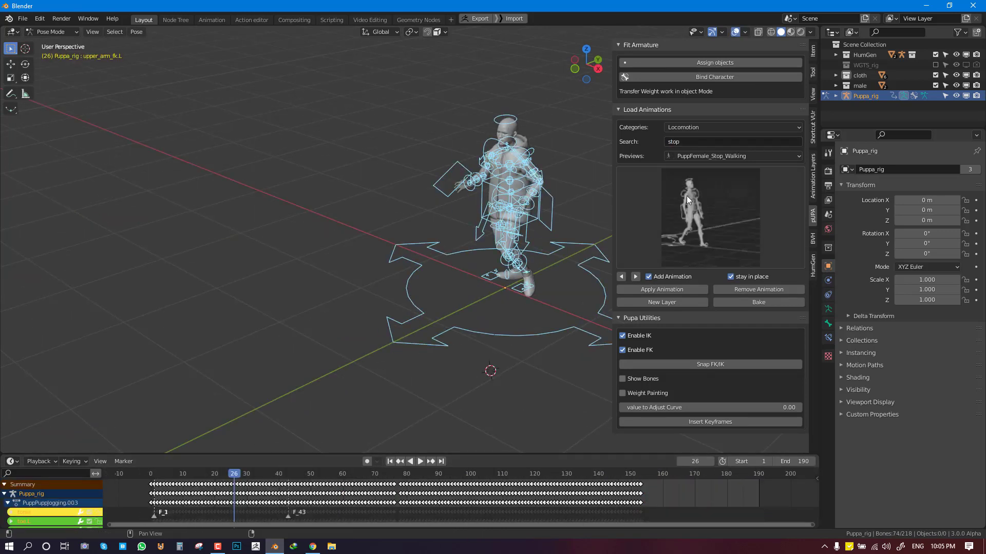
pyautogui.click(698, 290)
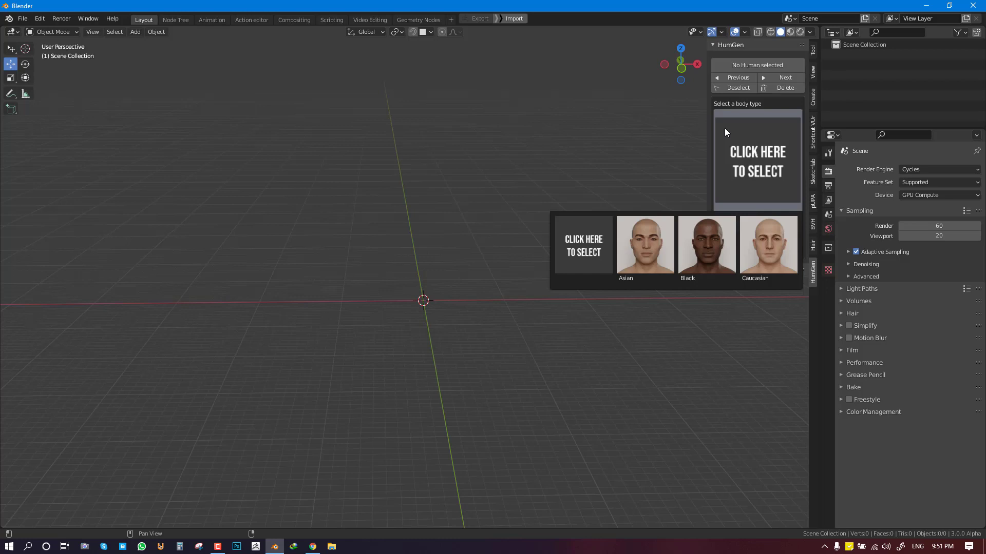
# - Generate a new male human with the Asian body type
pyautogui.click(655, 244)
pyautogui.moveTo(580, 221); pyautogui.dragTo(780, 258, button='middle')
pyautogui.click(762, 246)
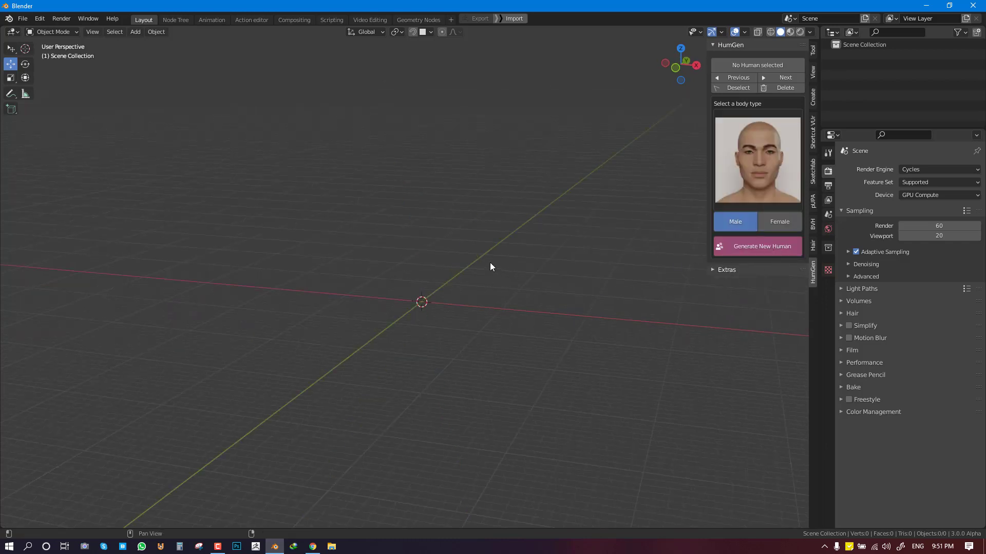
pyautogui.press('KP_1')
pyautogui.press('KP_Decimal')
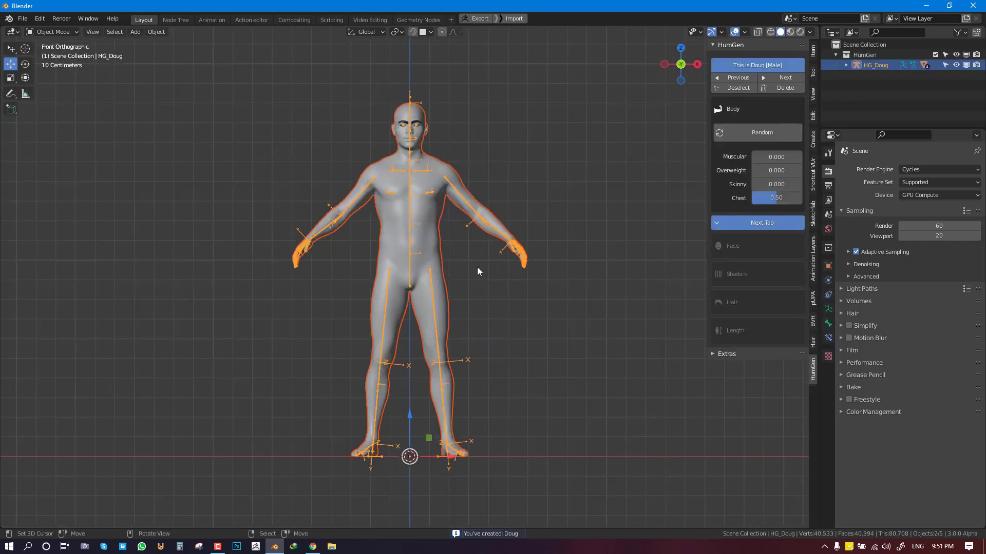
pyautogui.moveTo(476, 267); pyautogui.dragTo(479, 258, button='middle')
pyautogui.click(476, 258)
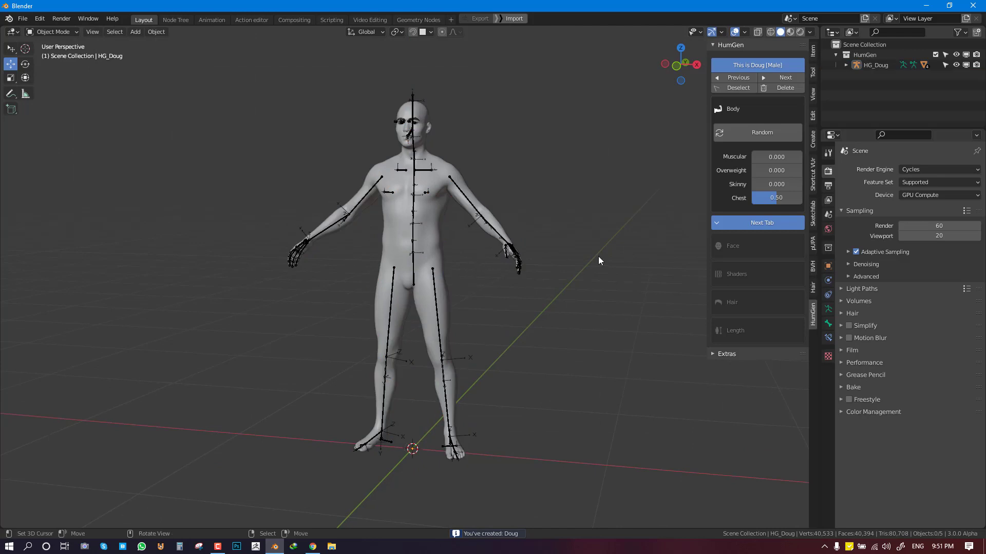
# - Adjust the face's eyes to Lid Fat Pad 1.000, Tilt 0.563, Lid Shift Horizontal 0.747 and Orbit Size 1.000
pyautogui.click(743, 229)
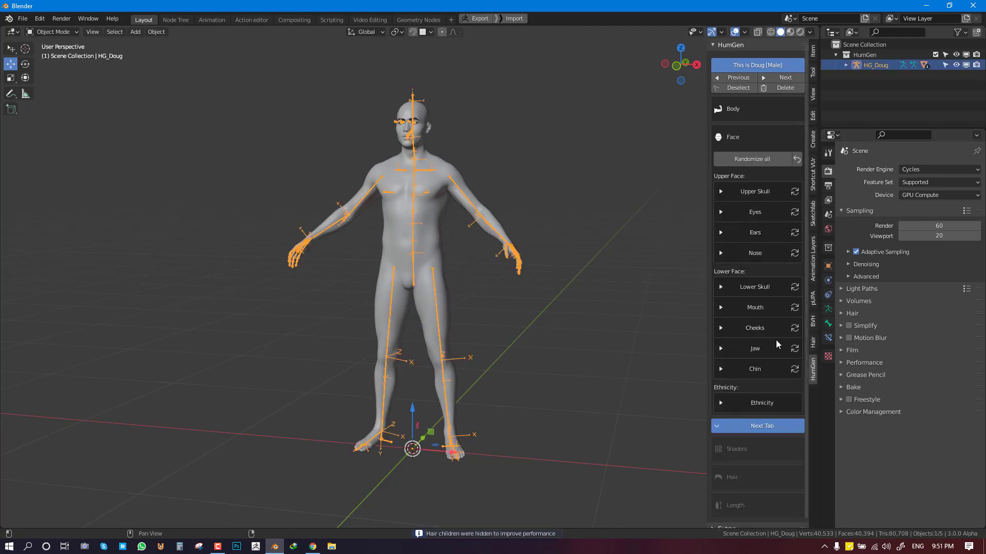
pyautogui.click(721, 211)
pyautogui.moveTo(770, 230); pyautogui.dragTo(803, 230)
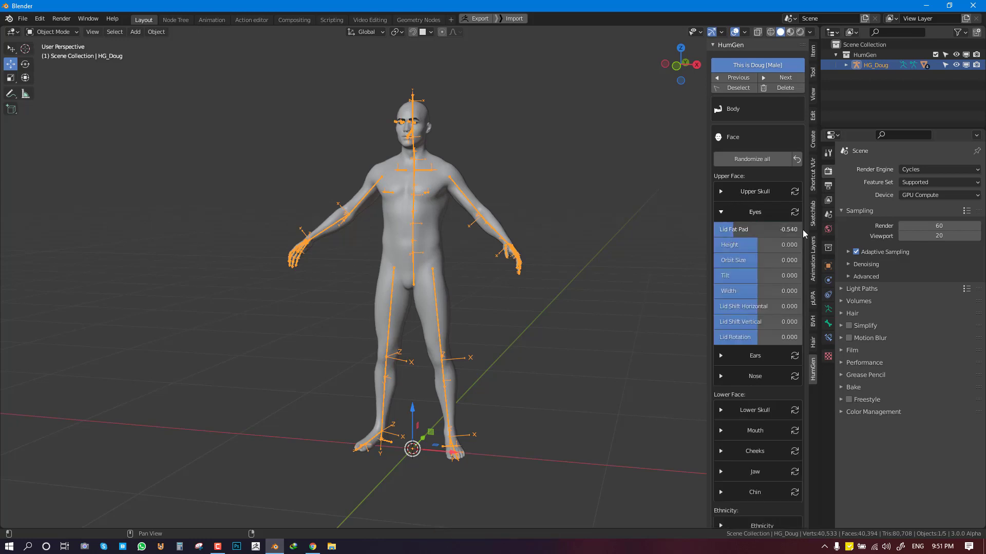
pyautogui.moveTo(748, 275); pyautogui.dragTo(782, 276)
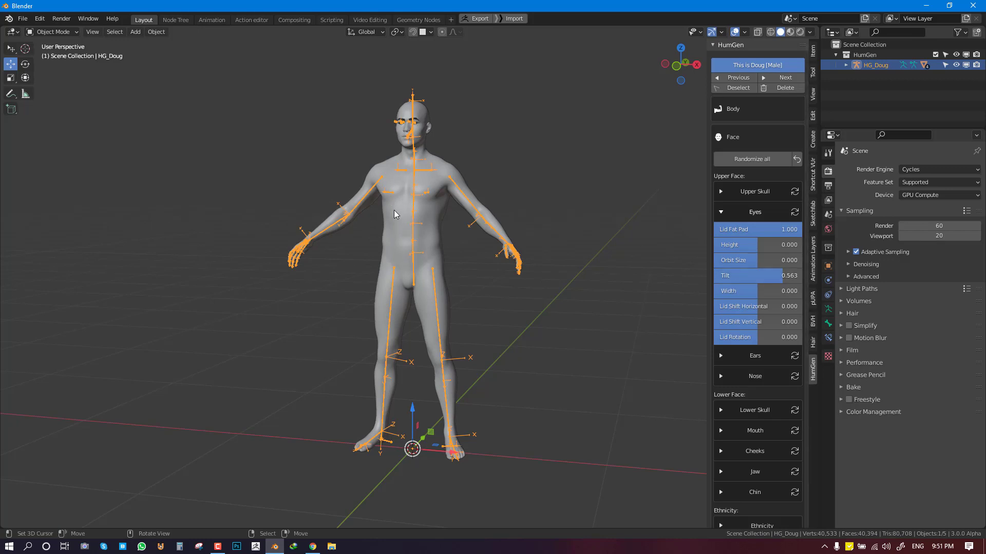
pyautogui.scroll(5, 394, 214)
pyautogui.keyDown('shift'); pyautogui.moveTo(396, 99); pyautogui.dragTo(406, 354, button='middle'); pyautogui.keyUp('shift')
pyautogui.moveTo(735, 310); pyautogui.dragTo(791, 308)
pyautogui.moveTo(744, 261); pyautogui.dragTo(803, 260)
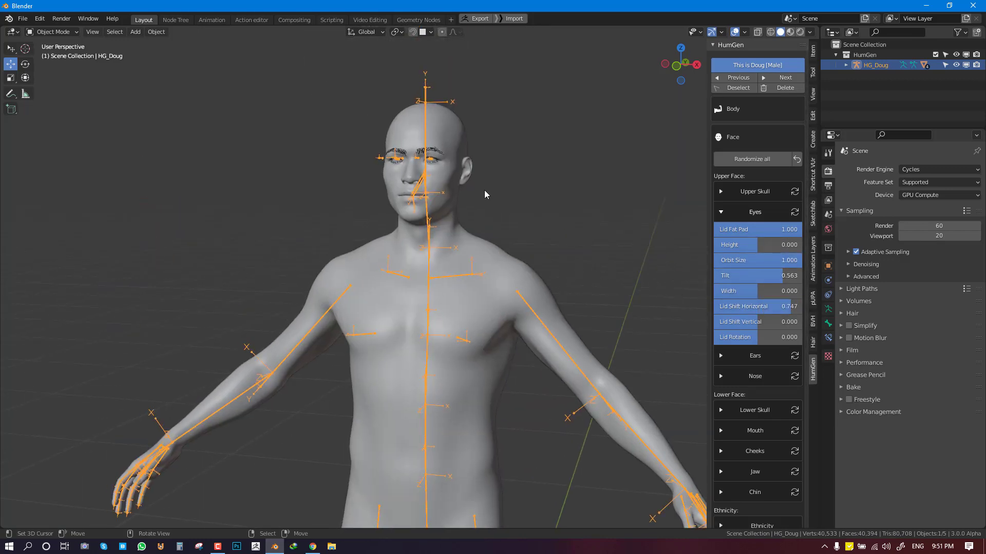
pyautogui.press('KP_1')
pyautogui.scroll(2, 489, 164)
pyautogui.click(721, 212)
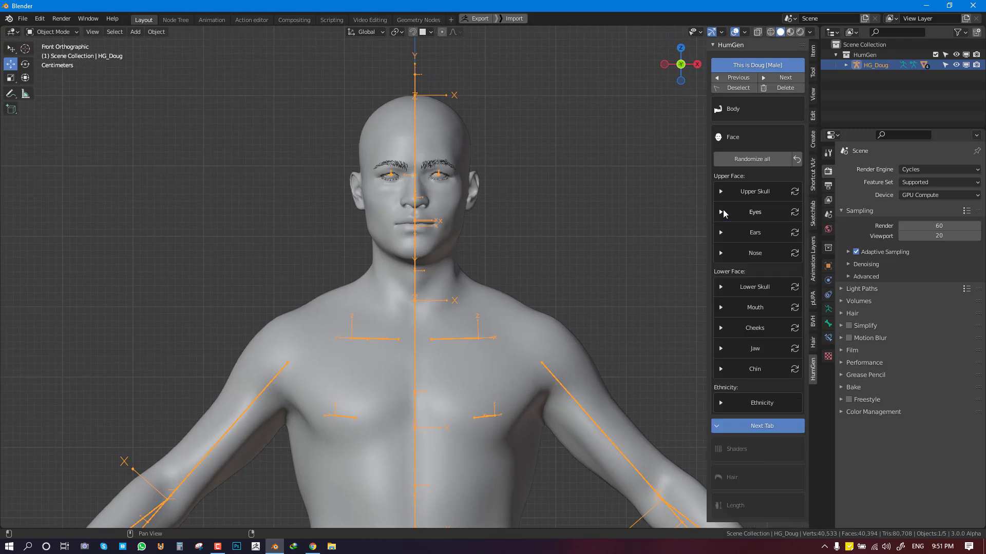
# - Keep the default shaders, hair and body length, and finish the human's creation phase
pyautogui.click(757, 426)
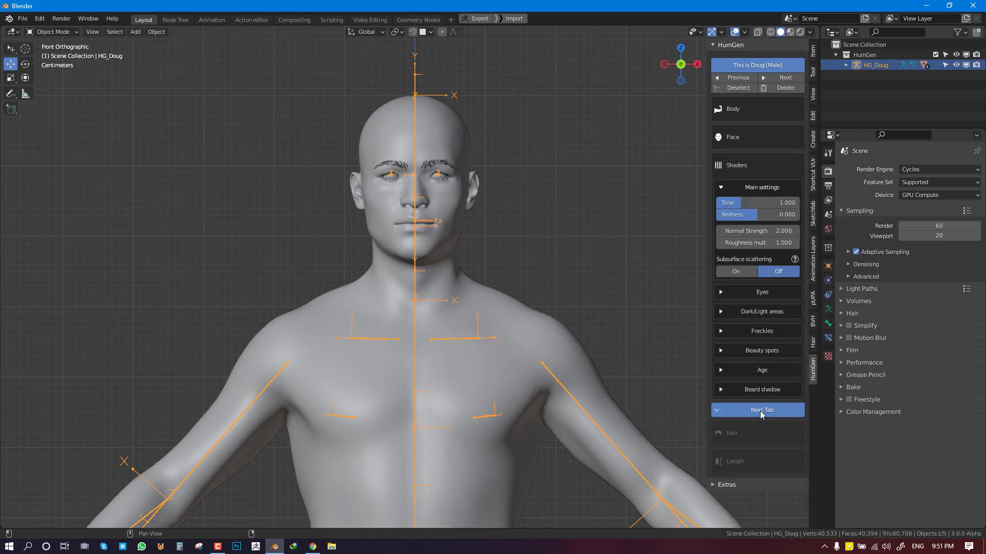
pyautogui.click(762, 411)
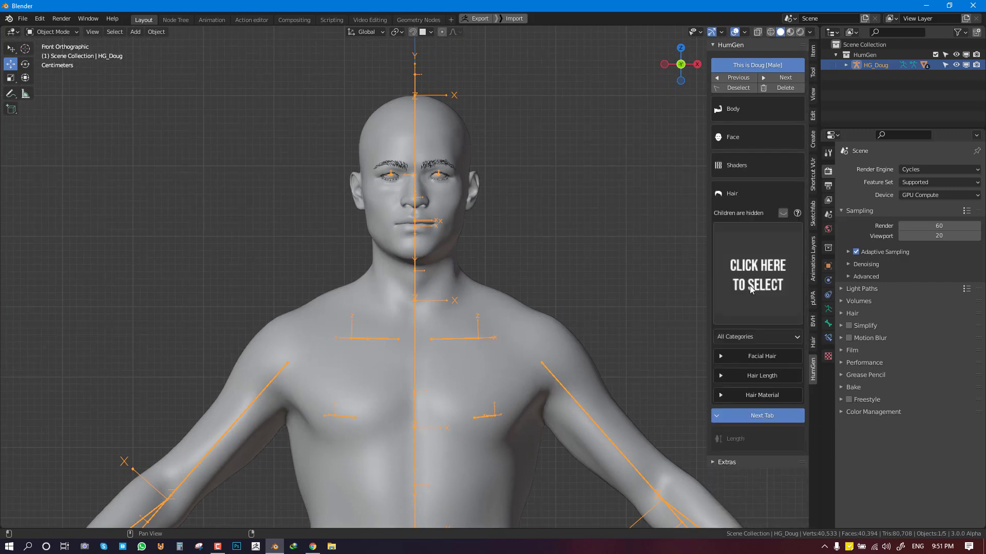
pyautogui.moveTo(516, 314); pyautogui.dragTo(580, 283, button='middle')
pyautogui.click(770, 288)
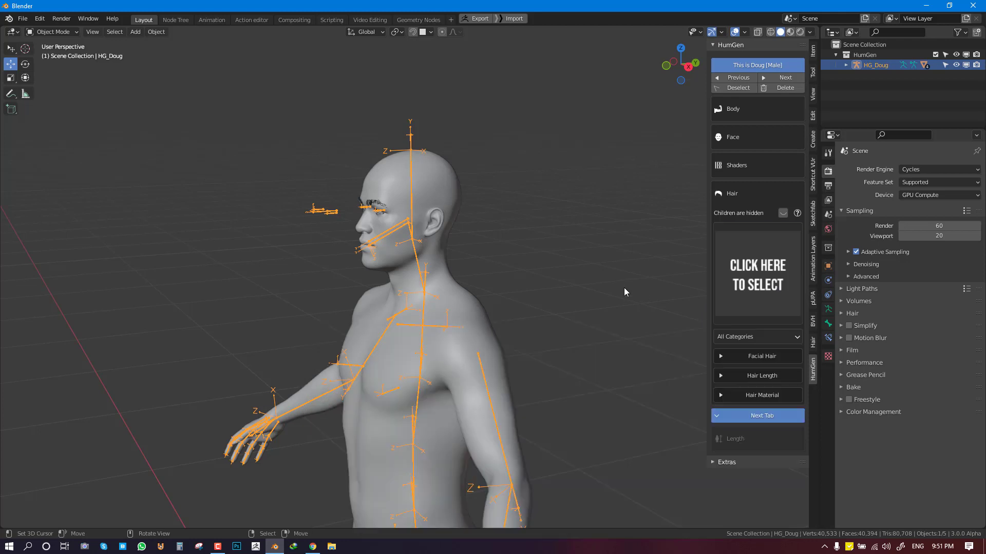
pyautogui.moveTo(624, 292); pyautogui.dragTo(784, 435, button='middle')
pyautogui.click(769, 416)
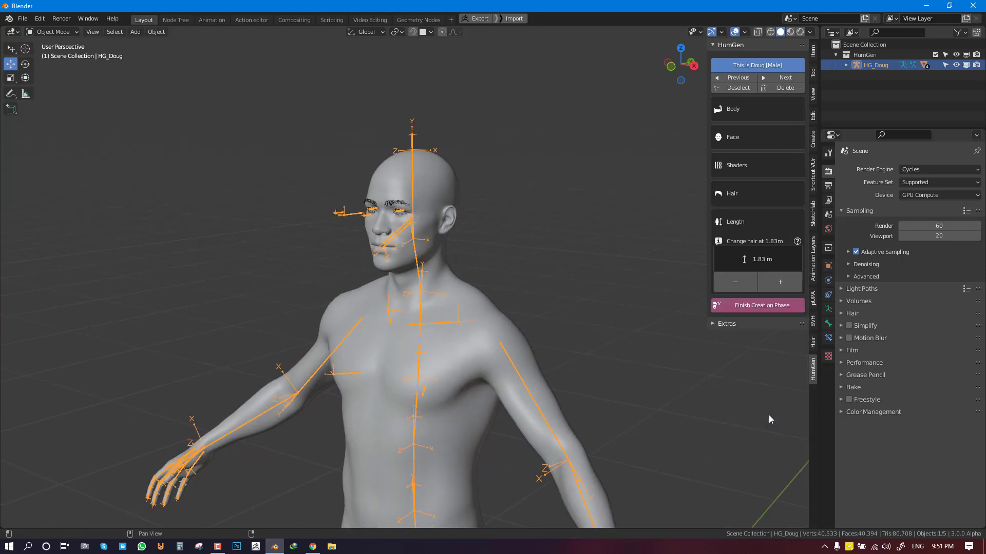
pyautogui.click(762, 308)
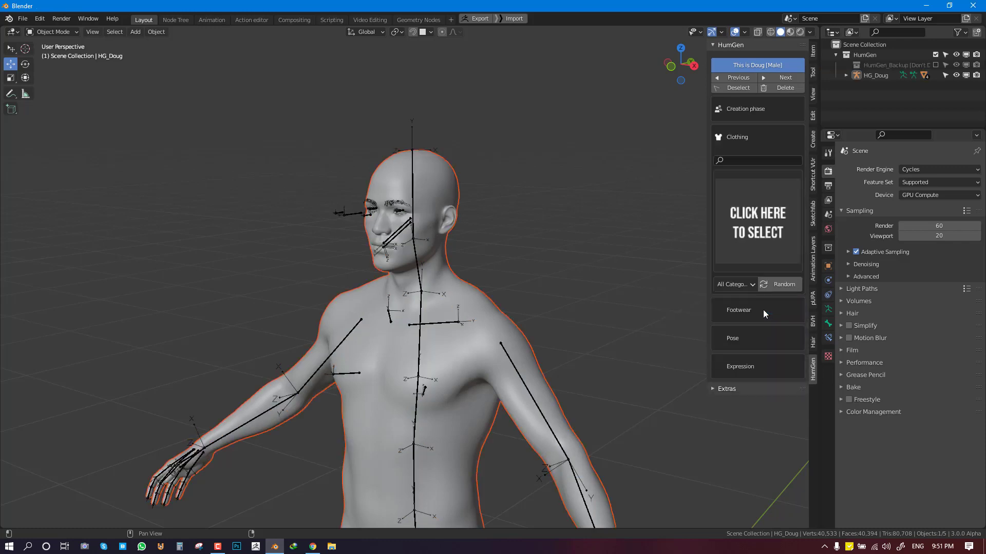
# - Dress the human in the New Intern outfit
pyautogui.keyDown('shift'); pyautogui.moveTo(568, 252); pyautogui.dragTo(554, 238, button='middle'); pyautogui.keyUp('shift')
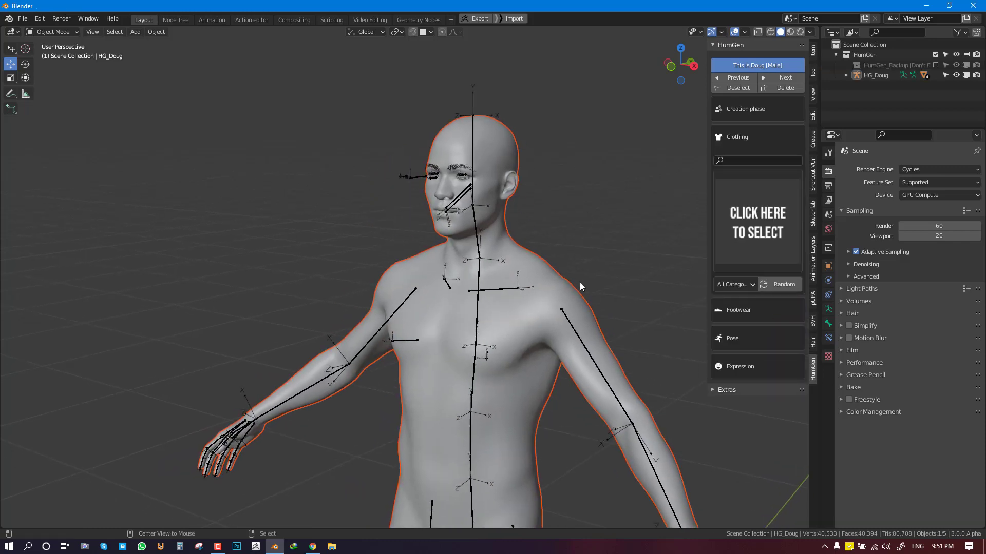
pyautogui.click(580, 283)
pyautogui.moveTo(580, 283); pyautogui.dragTo(636, 241, button='middle')
pyautogui.click(758, 214)
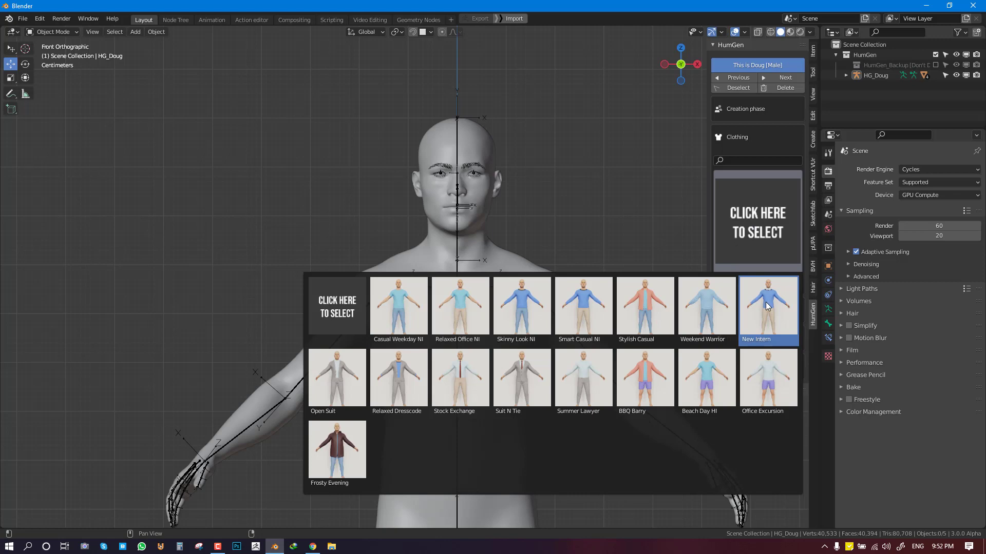
pyautogui.scroll(-2, 539, 308)
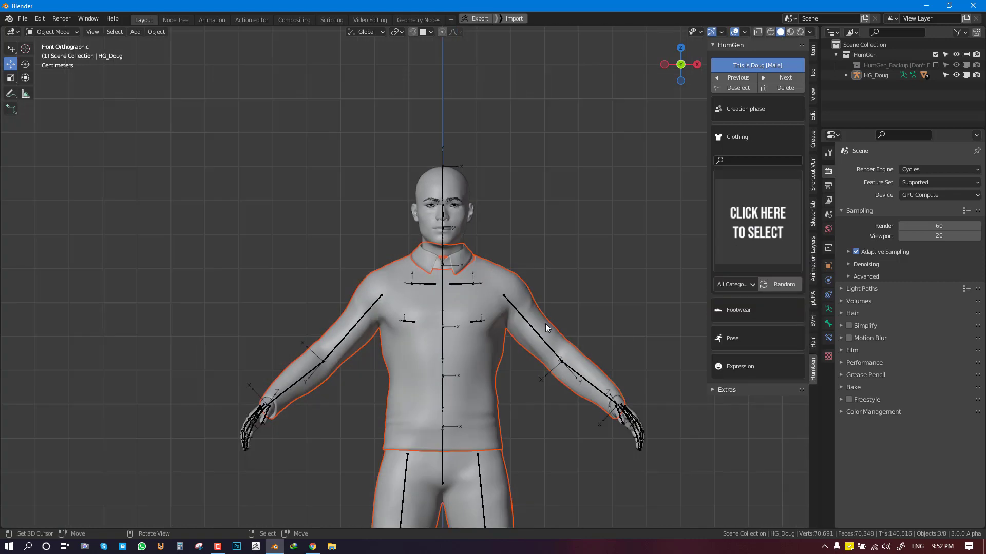
pyautogui.keyDown('shift'); pyautogui.moveTo(545, 367); pyautogui.dragTo(547, 111, button='middle'); pyautogui.keyUp('shift')
pyautogui.click(544, 167)
pyautogui.moveTo(543, 167); pyautogui.dragTo(591, 249, button='middle')
# - Dress the human in the Frosty Evening outfit
pyautogui.click(782, 251)
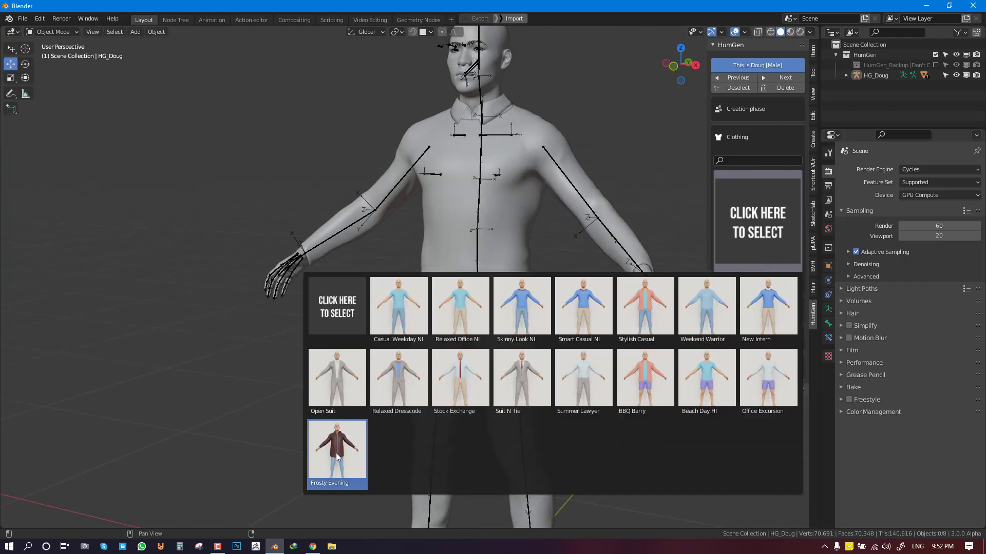
pyautogui.click(352, 441)
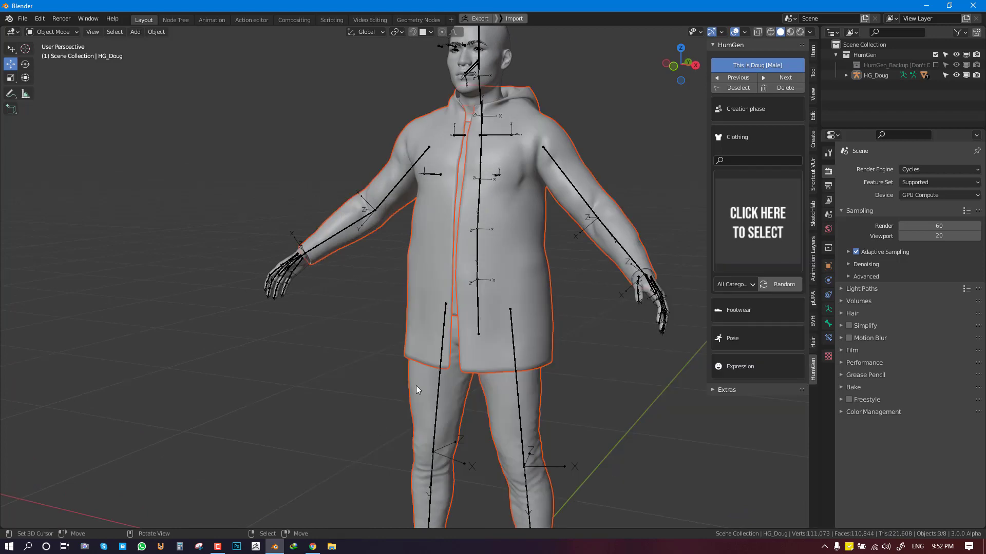
pyautogui.moveTo(454, 273); pyautogui.dragTo(632, 248, button='middle')
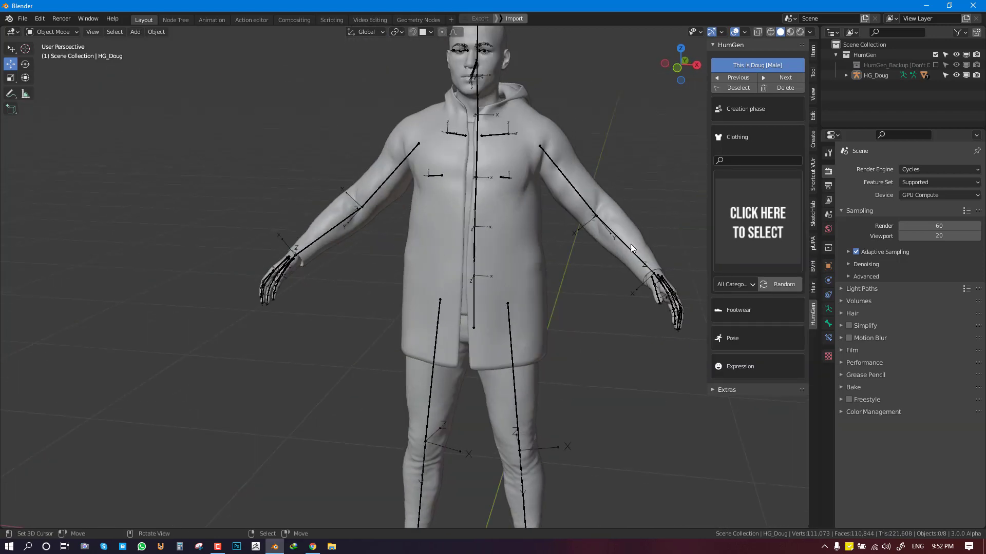
# - Add the Leather Sneakers footwear to the human
pyautogui.click(747, 306)
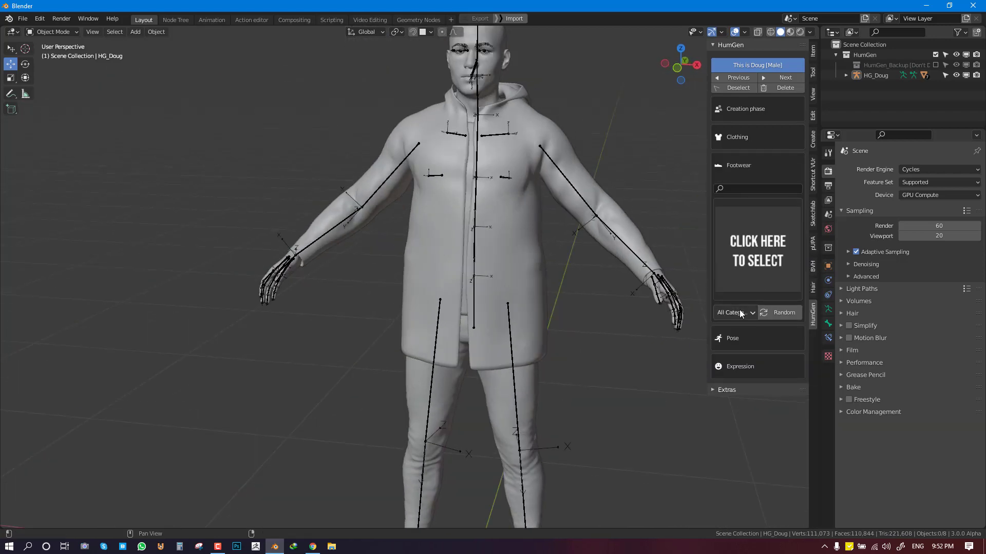
pyautogui.click(750, 265)
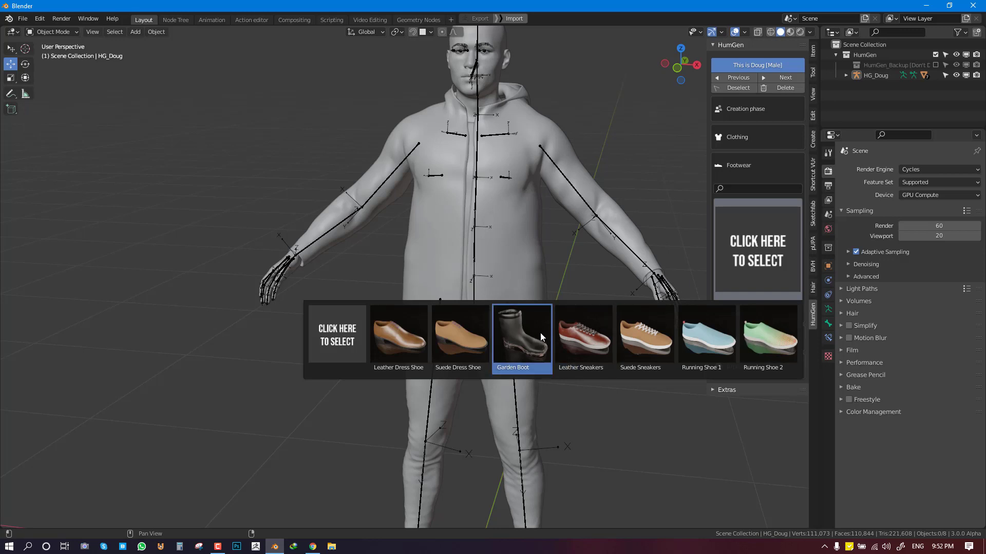
pyautogui.click(565, 330)
pyautogui.scroll(-2, 485, 353)
pyautogui.moveTo(484, 353); pyautogui.dragTo(547, 218, button='middle')
# - Show the clothed human in material preview shading in a maximized viewport with overlays hidden
pyautogui.rightClick(651, 281)
pyautogui.moveTo(651, 281); pyautogui.dragTo(495, 271, button='middle')
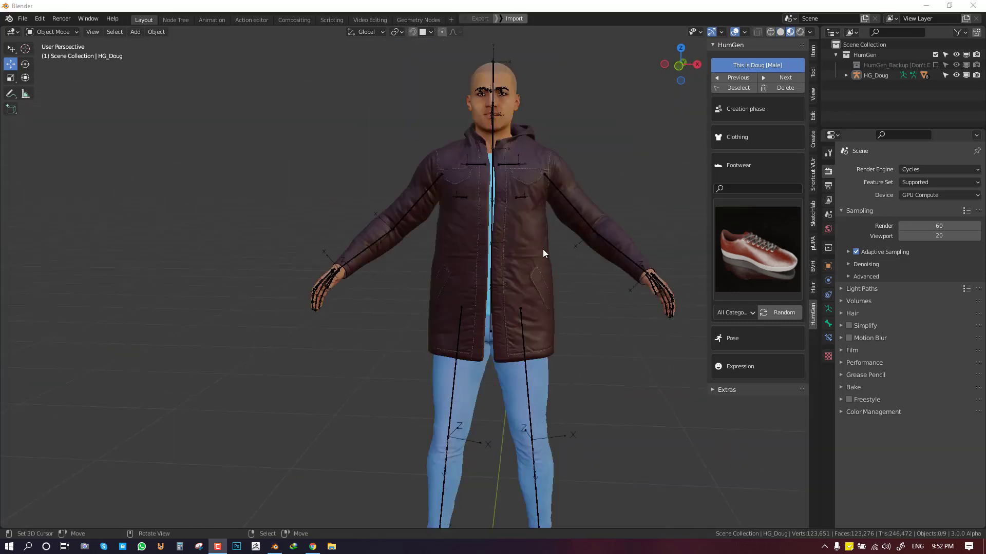
pyautogui.moveTo(543, 249); pyautogui.dragTo(482, 257, button='middle')
pyautogui.keyDown('shift'); pyautogui.moveTo(478, 189); pyautogui.dragTo(425, 214, button='middle'); pyautogui.keyUp('shift')
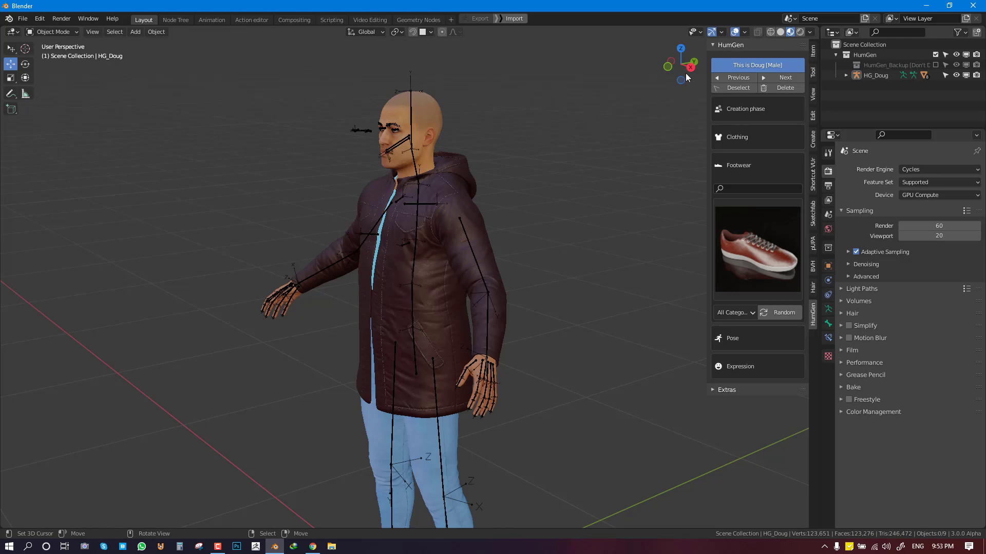
pyautogui.click(734, 32)
pyautogui.moveTo(309, 221); pyautogui.dragTo(381, 211, button='middle')
pyautogui.hotkey('ctrl', 'space')
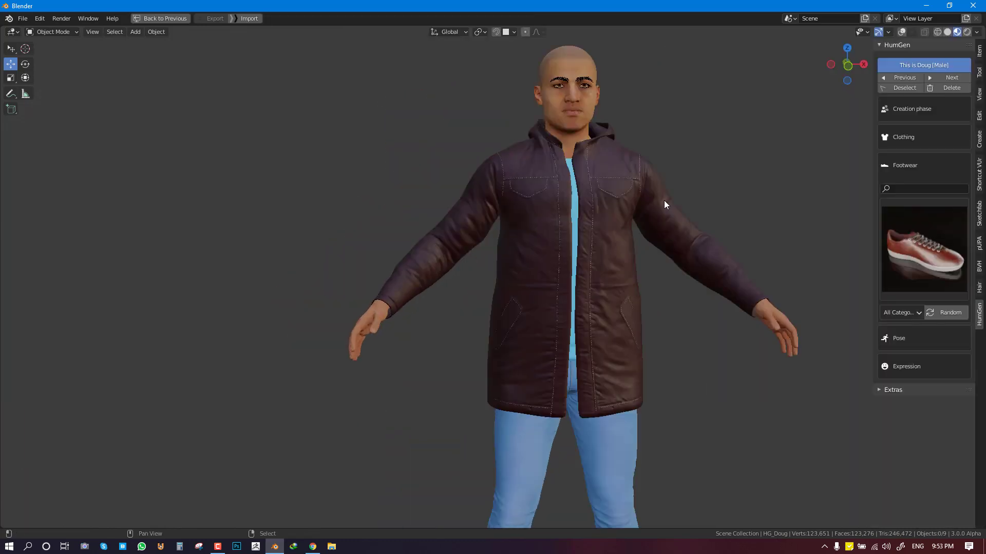
pyautogui.scroll(3, 519, 188)
pyautogui.moveTo(519, 190)
pyautogui.mouseDown(button='middle')
pyautogui.moveTo(409, 213)
pyautogui.moveTo(520, 205)
pyautogui.mouseUp(button='middle')
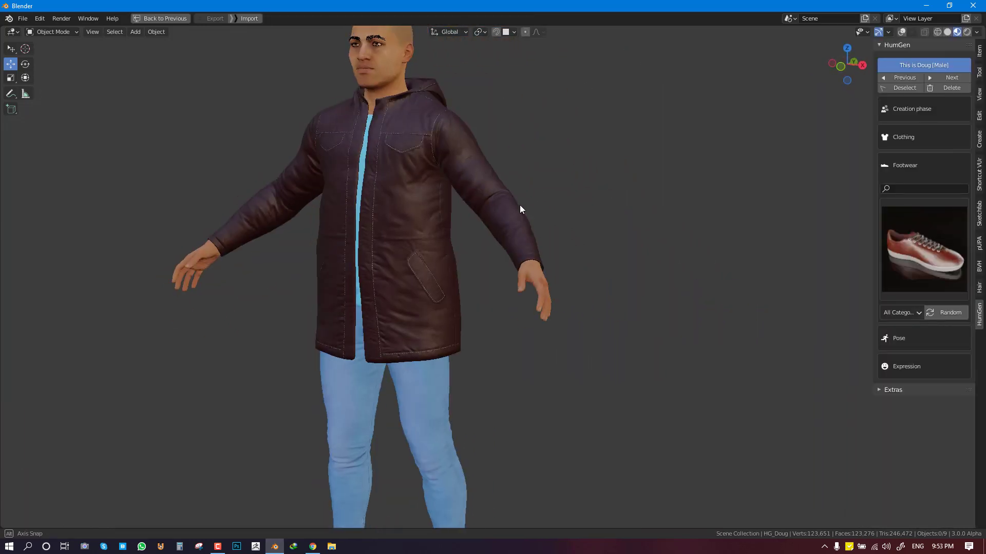
pyautogui.moveTo(327, 279); pyautogui.dragTo(424, 204, button='middle')
# - Change the parka's main color to a dark reddish brown
pyautogui.click(454, 194)
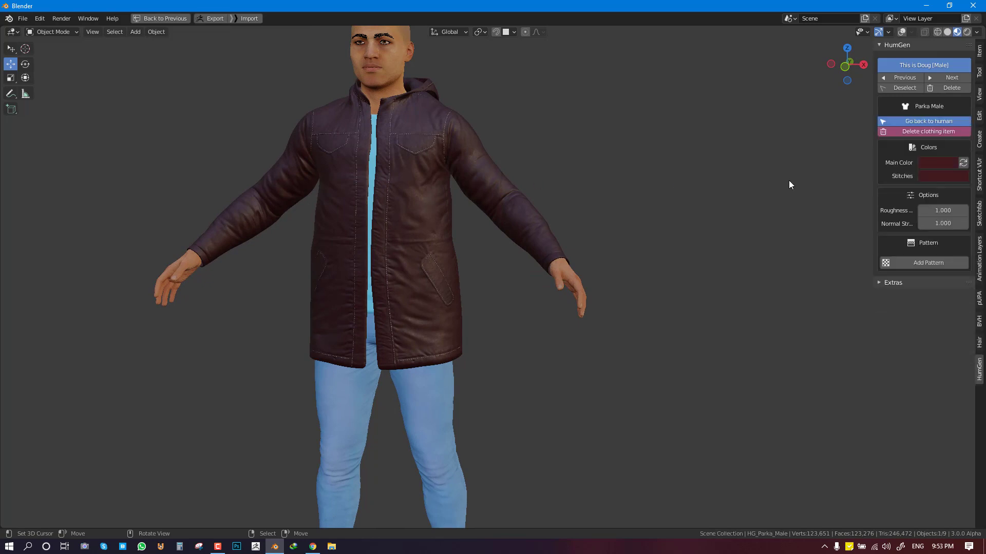
pyautogui.click(951, 163)
pyautogui.click(909, 206)
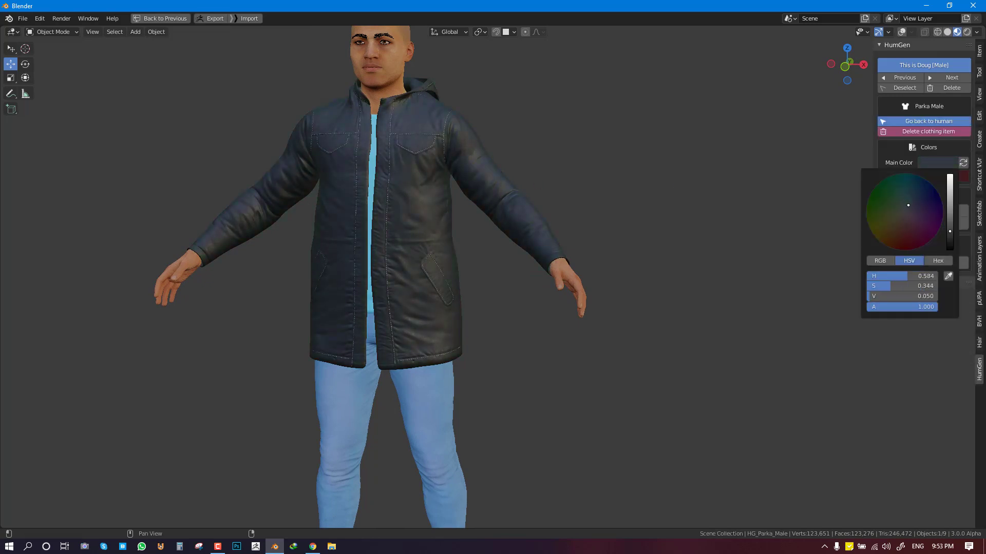
pyautogui.moveTo(908, 205); pyautogui.dragTo(900, 231)
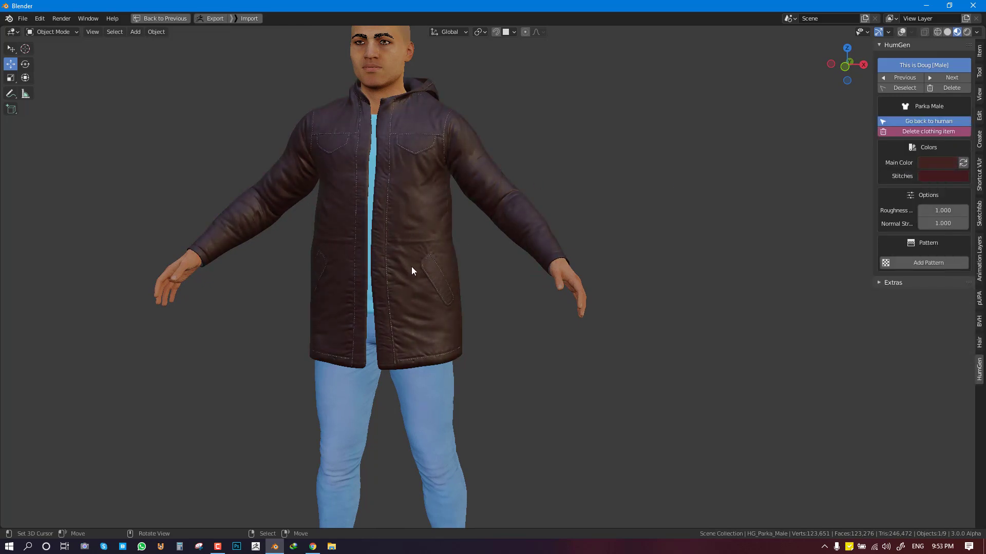
pyautogui.moveTo(412, 271); pyautogui.dragTo(544, 229, button='middle')
pyautogui.click(587, 283)
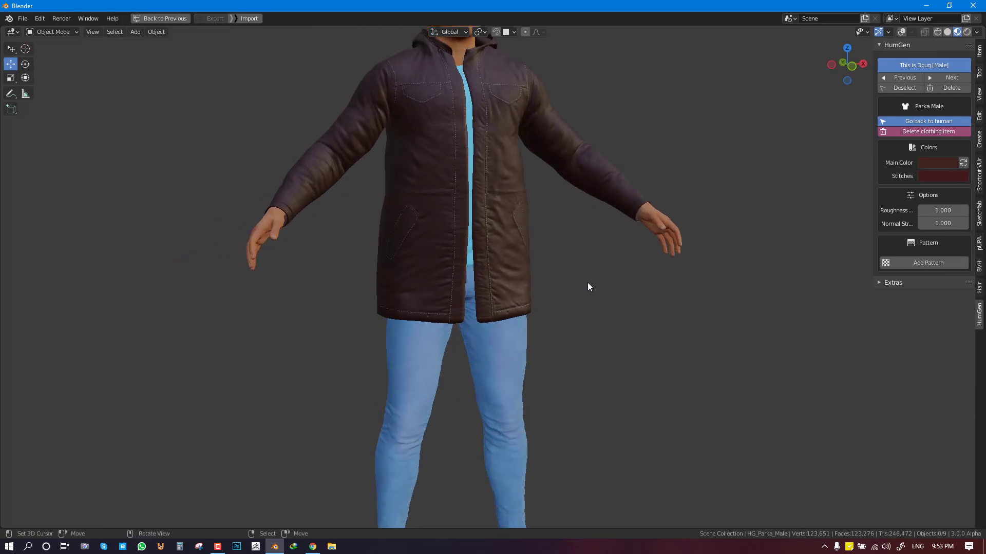
# - Turn the viewport overlays back on and select the human's armature
pyautogui.scroll(-2, 589, 285)
pyautogui.hotkey('shift', 'alt', 'z')
pyautogui.press('KP_1')
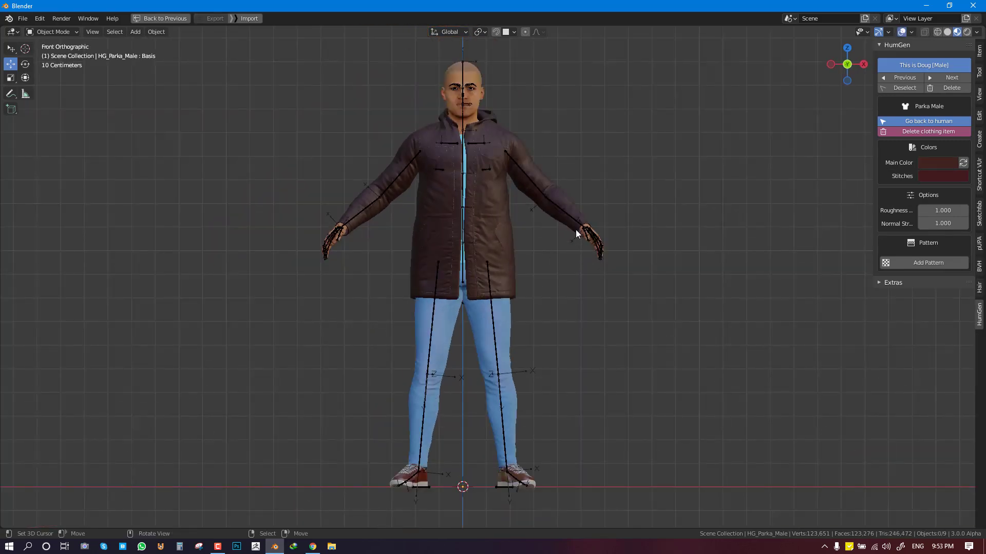
pyautogui.click(537, 190)
pyautogui.moveTo(611, 186); pyautogui.dragTo(549, 218, button='middle')
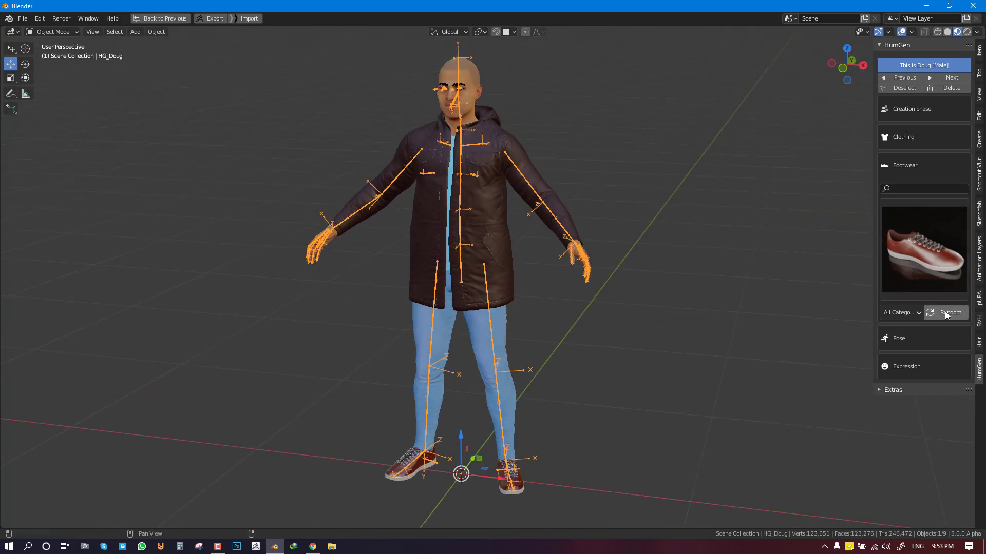
# - Convert the human's armature to a Rigify rig from the Human Generator pose options
pyautogui.click(900, 168)
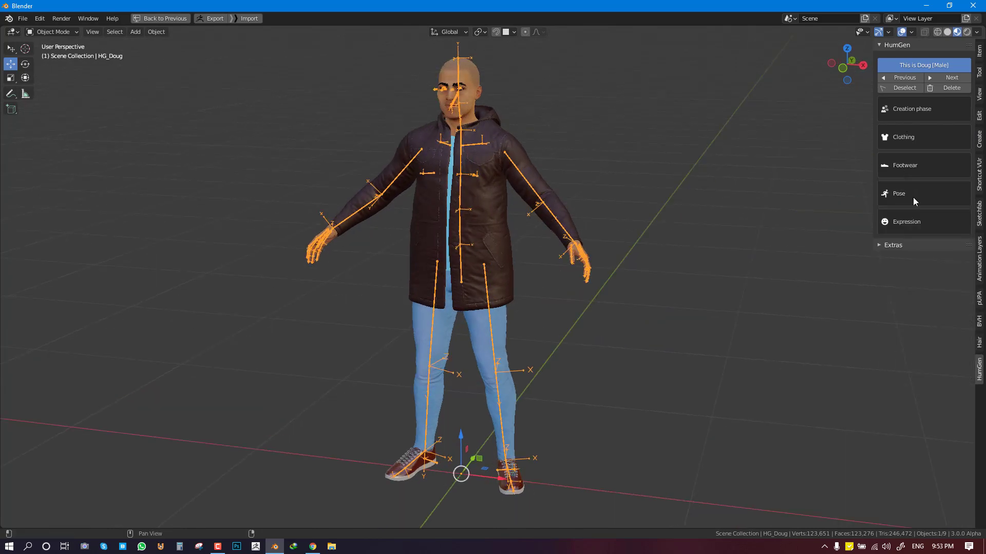
pyautogui.click(904, 193)
pyautogui.click(939, 215)
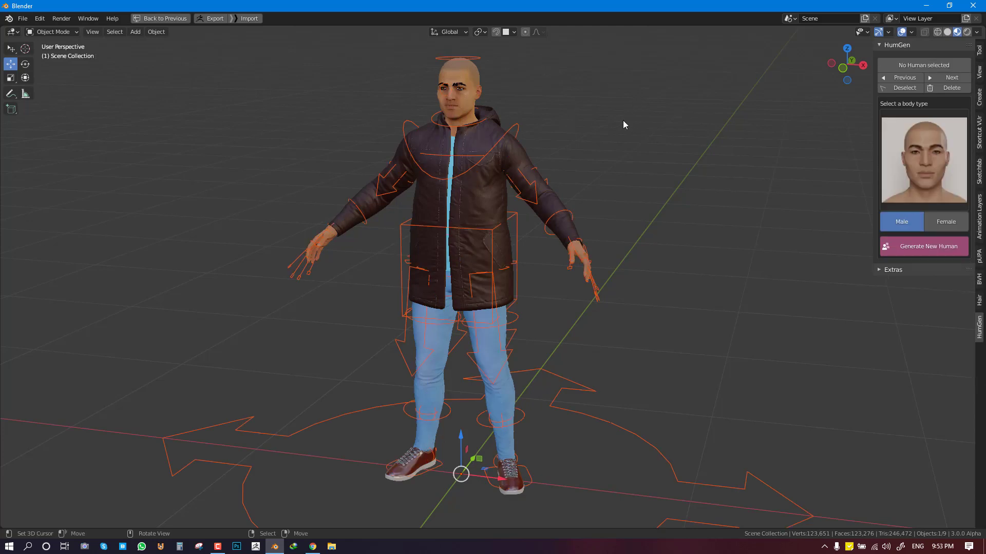
# - Try rotating the Rigify rig's chest control in Pose Mode, cancel the rotation and return to Object Mode
pyautogui.click(508, 123)
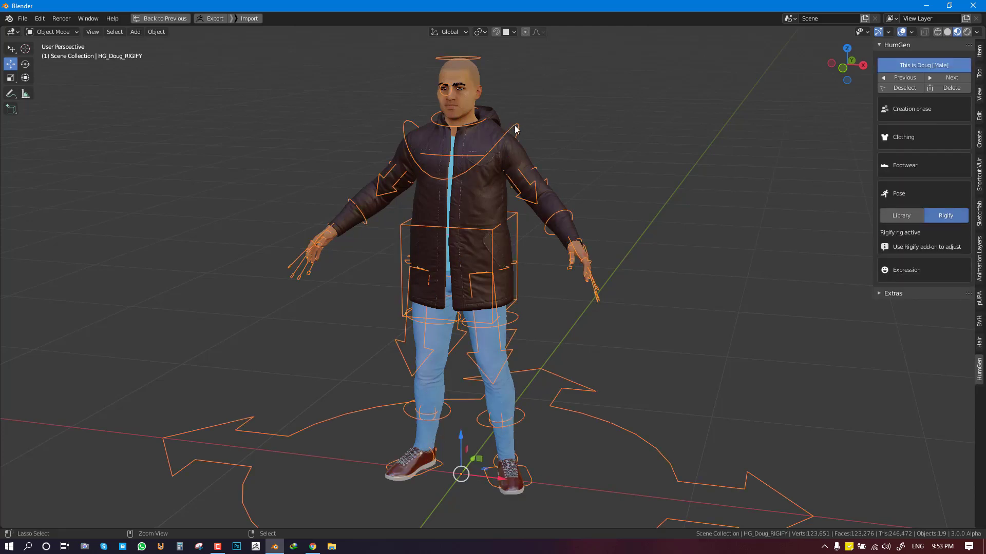
pyautogui.hotkey('ctrl', 'Tab')
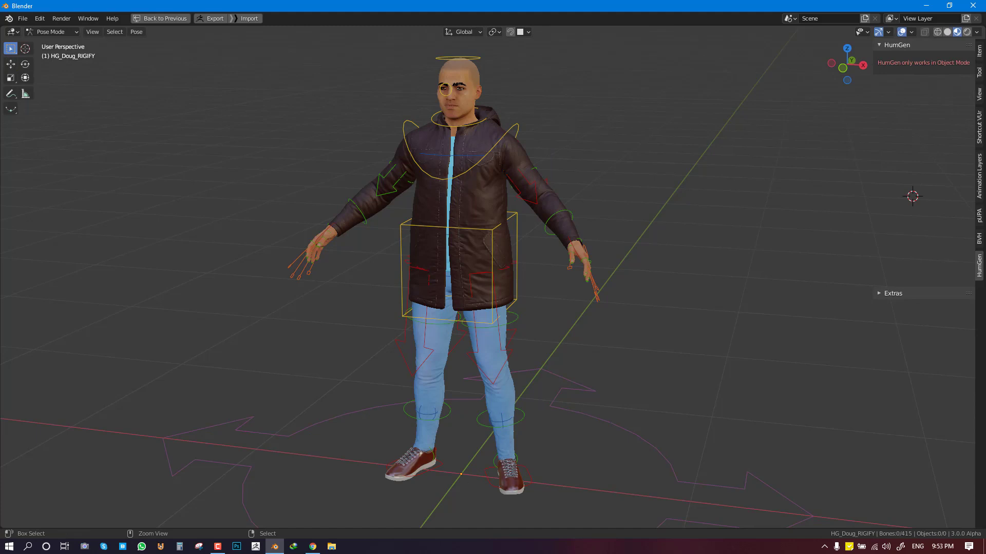
pyautogui.click(512, 135)
pyautogui.press('r')
pyautogui.rightClick(553, 148)
pyautogui.press('KP_1')
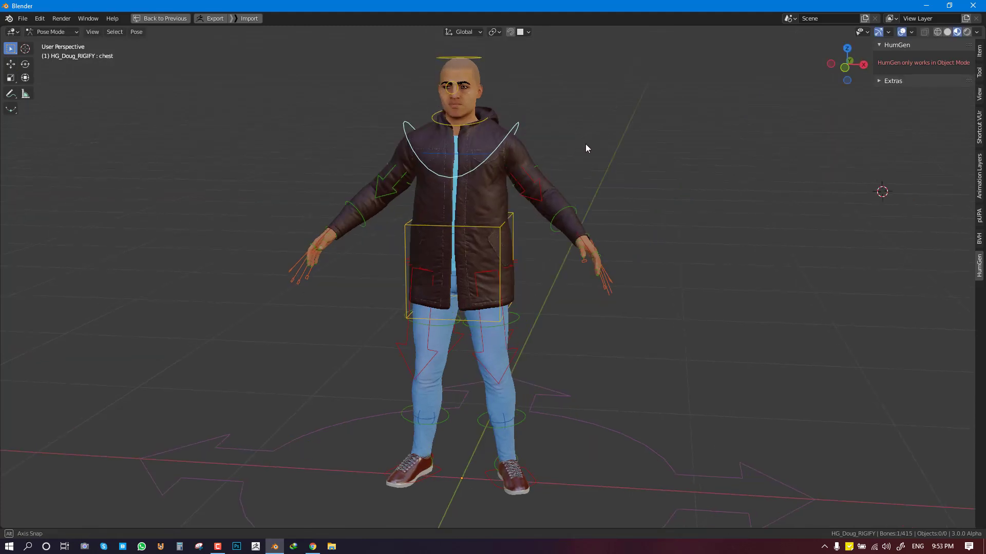
pyautogui.moveTo(560, 132); pyautogui.dragTo(518, 141, button='middle')
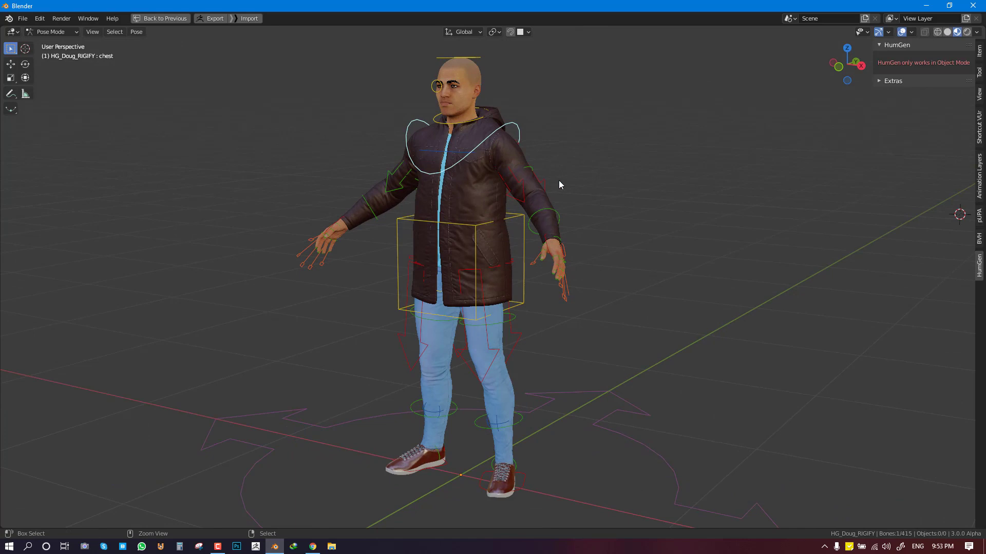
pyautogui.hotkey('ctrl', 'Tab')
# - Restore the full workspace from the maximized viewport and show the pUPA add-on's tools
pyautogui.moveTo(560, 200)
pyautogui.mouseDown(button='middle')
pyautogui.moveTo(616, 199)
pyautogui.moveTo(486, 216)
pyautogui.moveTo(578, 195)
pyautogui.mouseUp(button='middle')
pyautogui.scroll(4, 579, 194)
pyautogui.hotkey('ctrl', 'space')
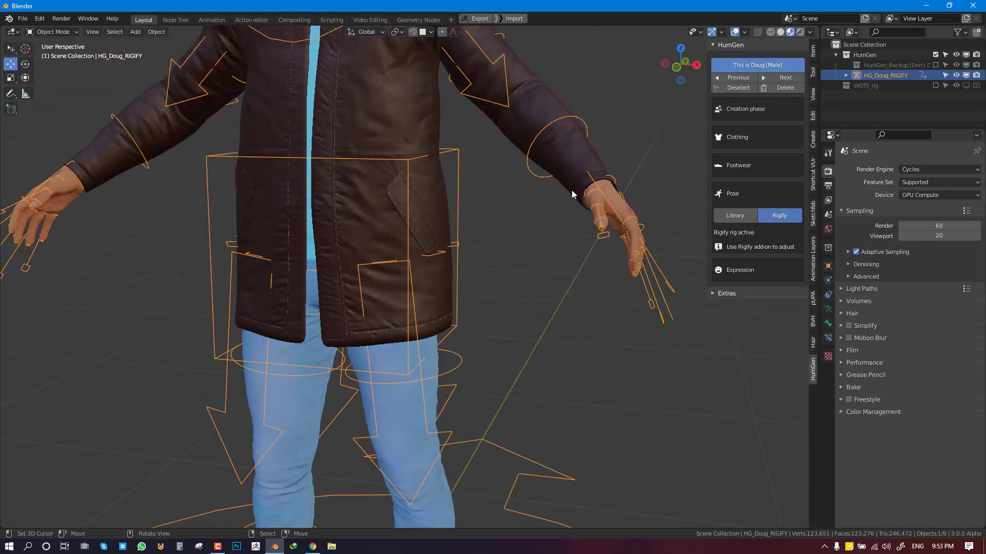
pyautogui.scroll(-5, 572, 194)
pyautogui.moveTo(571, 193); pyautogui.dragTo(648, 156, button='middle')
pyautogui.click(813, 298)
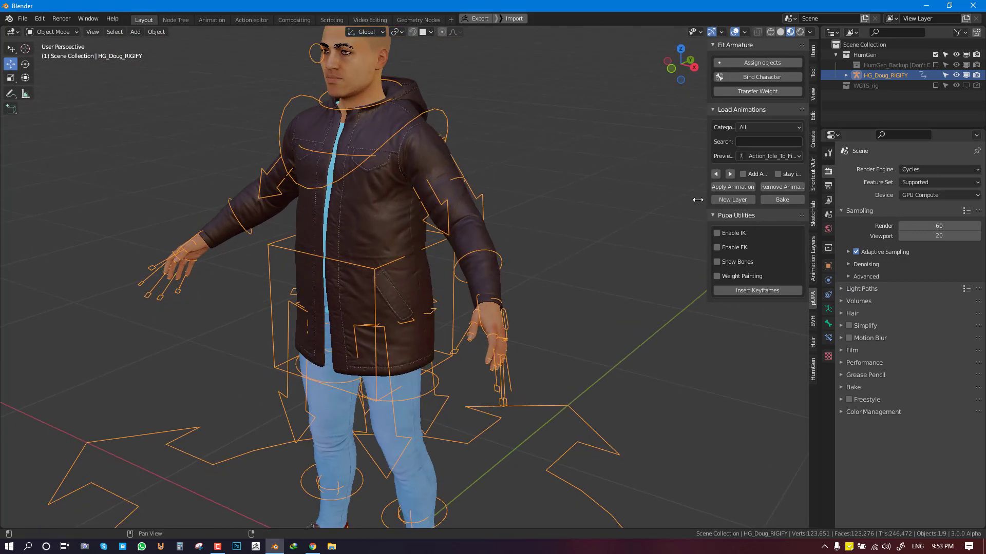
pyautogui.moveTo(504, 238); pyautogui.dragTo(616, 248, button='middle')
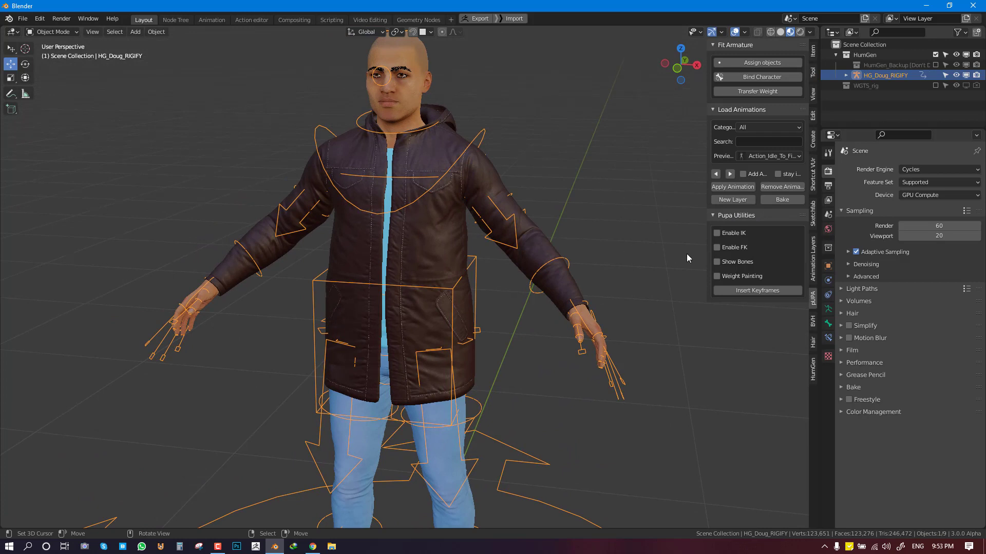
pyautogui.moveTo(485, 304); pyautogui.dragTo(515, 300, button='middle')
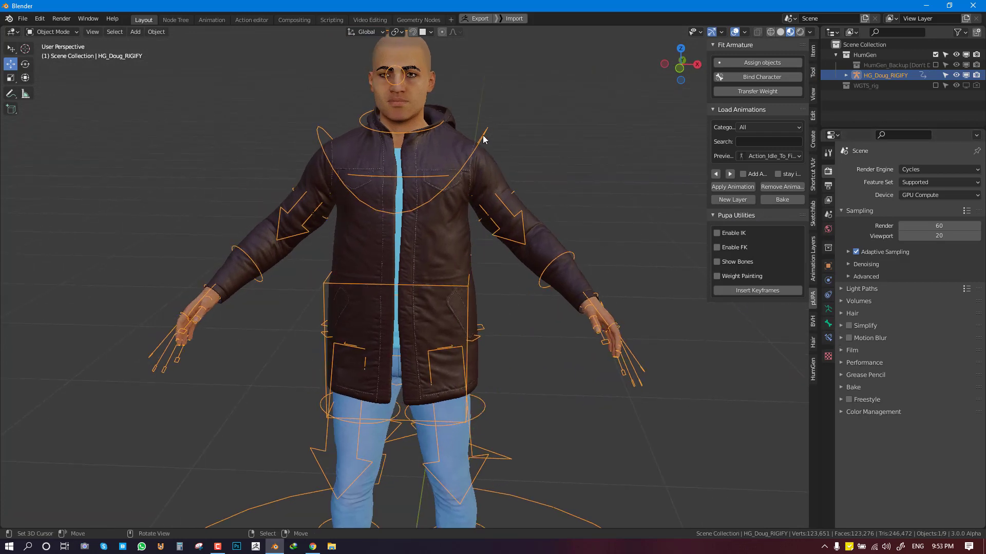
# - Enable Simplify in the scene's render settings, expand its viewport options and switch the viewport to solid shading
pyautogui.click(847, 327)
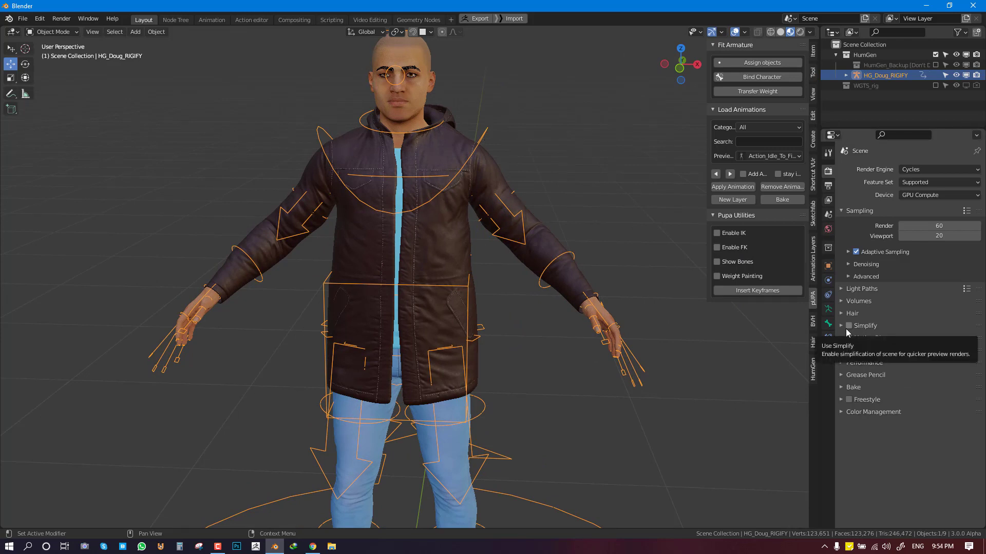
pyautogui.click(841, 327)
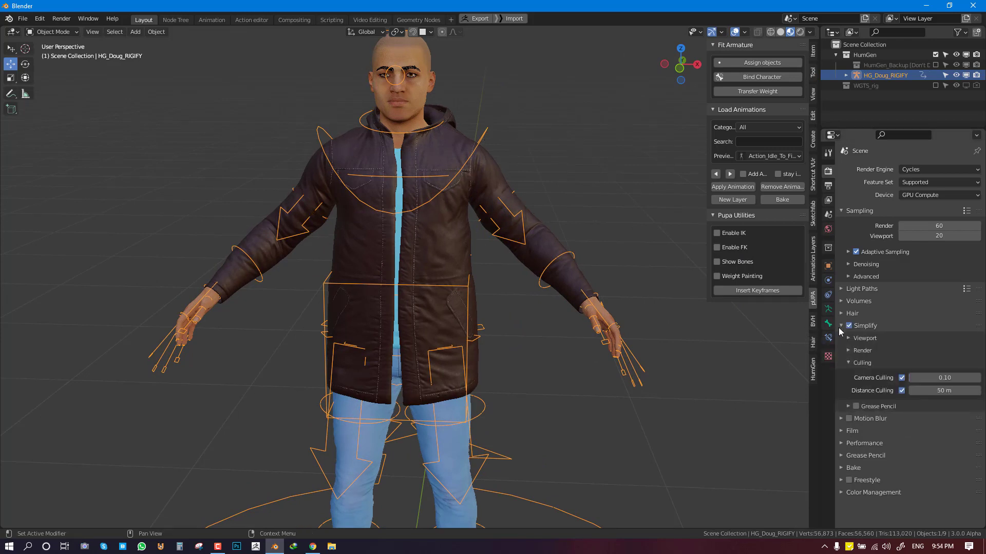
pyautogui.click(865, 339)
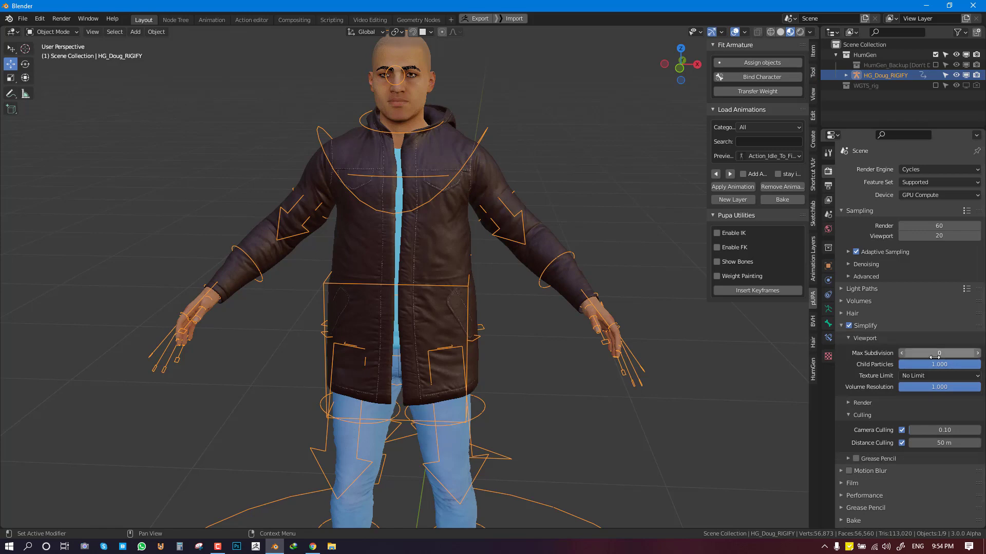
pyautogui.press('z')
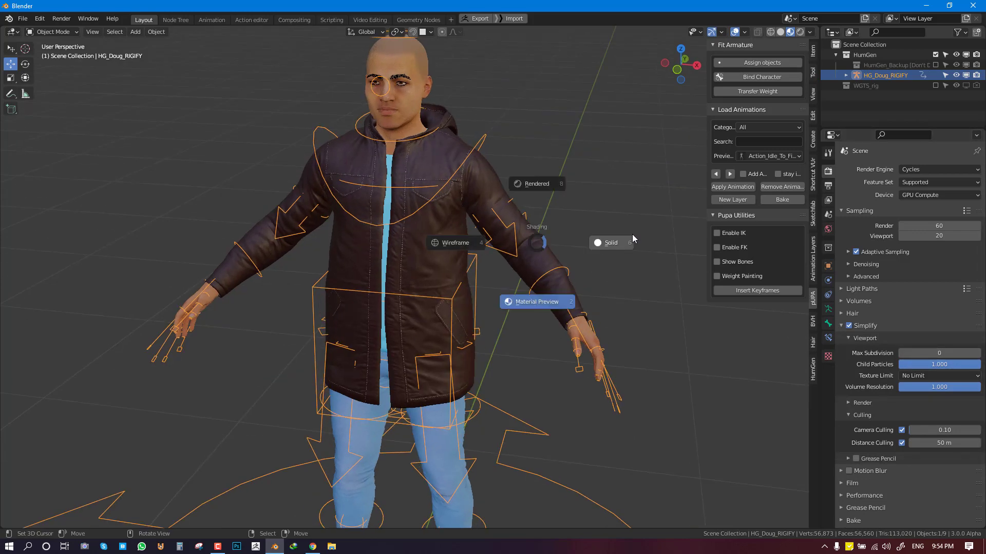
pyautogui.click(632, 234)
# - Test the chest control's rotation with Simplify enabled, cancel it and leave Pose Mode
pyautogui.moveTo(617, 236)
pyautogui.mouseDown(button='middle')
pyautogui.moveTo(473, 243)
pyautogui.moveTo(480, 158)
pyautogui.mouseUp(button='middle')
pyautogui.hotkey('ctrl', 'Tab')
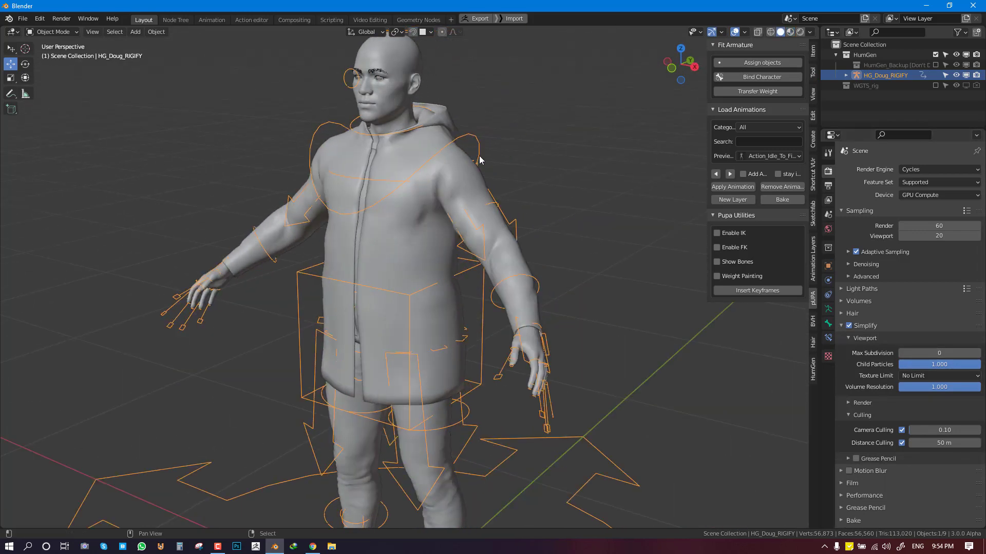
pyautogui.click(478, 140)
pyautogui.press('r')
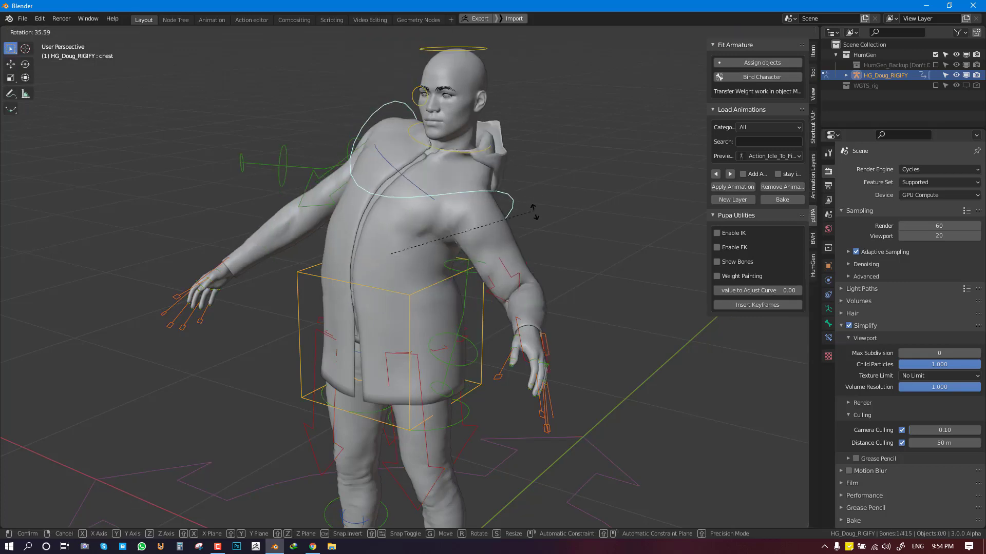
pyautogui.hotkey('ctrl', 'Tab')
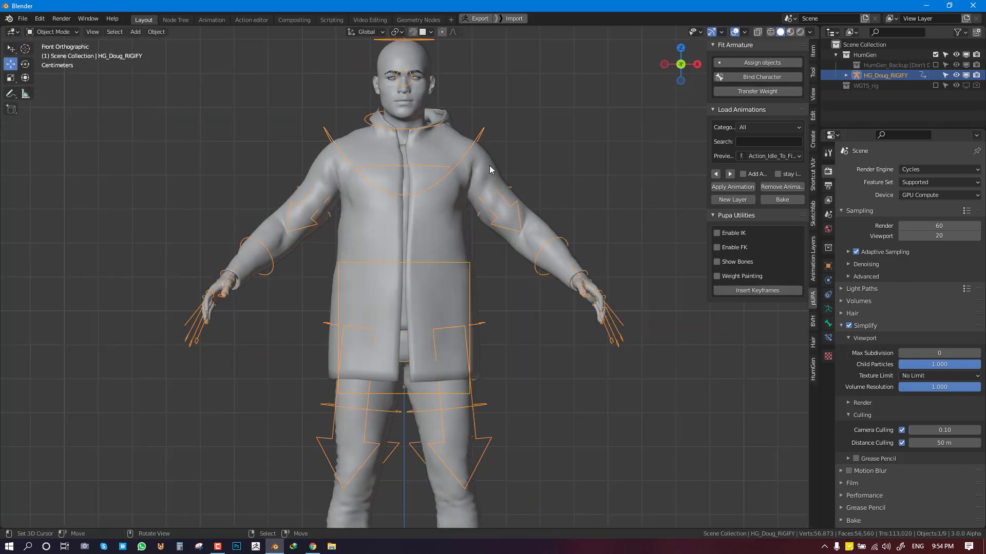
# - Turn off the viewport display of the ParticleSettings.002 and ParticleSettings.003 modifiers on the body mesh, and deselect everything
pyautogui.keyDown('shift'); pyautogui.moveTo(488, 165); pyautogui.dragTo(487, 204, button='middle'); pyautogui.keyUp('shift')
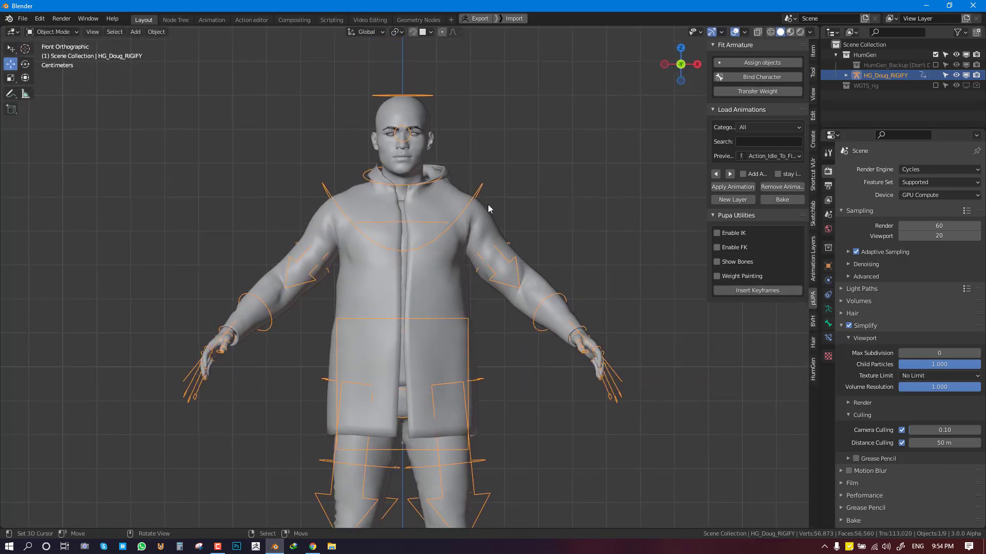
pyautogui.click(428, 147)
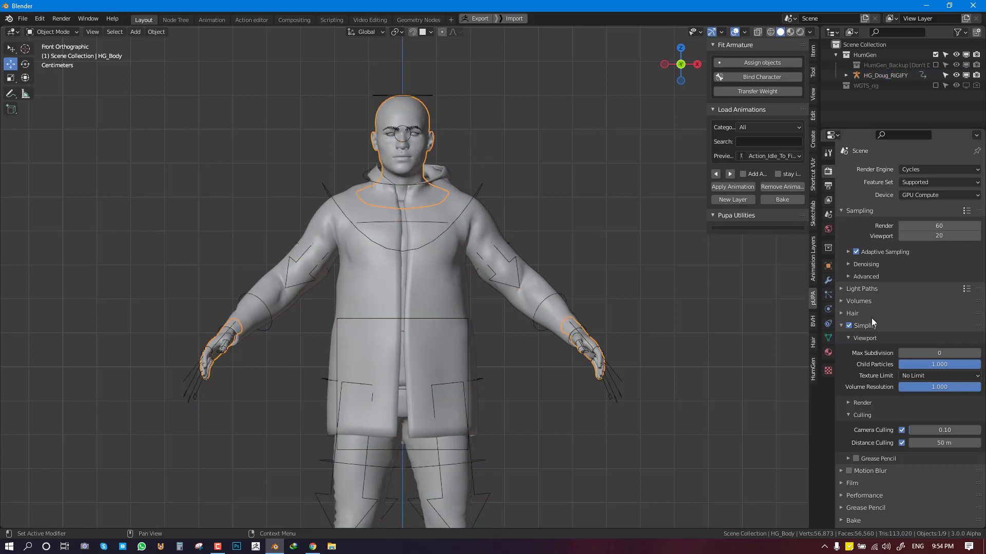
pyautogui.click(828, 280)
pyautogui.click(842, 211)
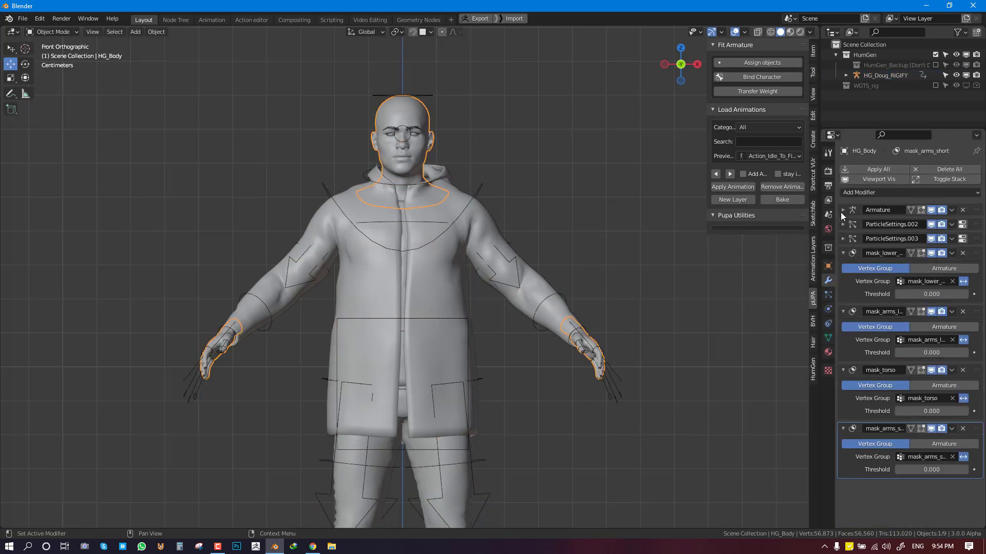
pyautogui.click(843, 253)
pyautogui.click(843, 268)
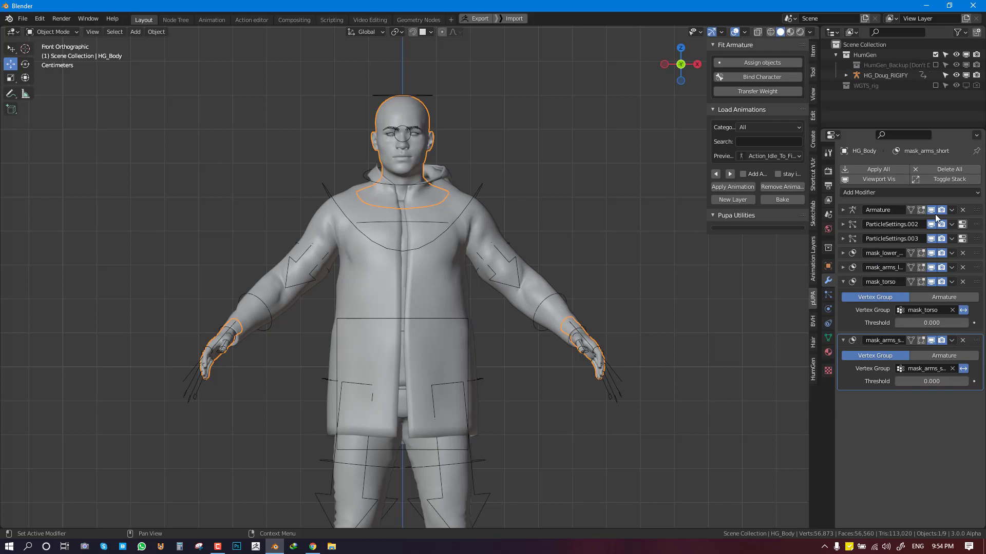
pyautogui.moveTo(931, 225); pyautogui.dragTo(931, 238)
pyautogui.hotkey('alt', 'a')
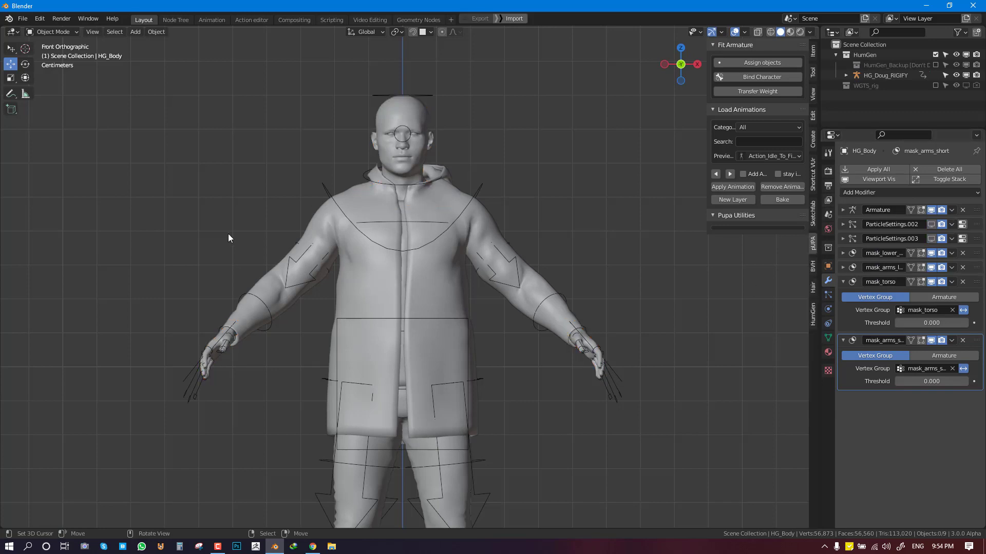
# - Try rotating the rig's head and neck controls in Pose Mode, cancelling each rotation
pyautogui.click(421, 95)
pyautogui.hotkey('ctrl', 'Tab')
pyautogui.click(421, 95)
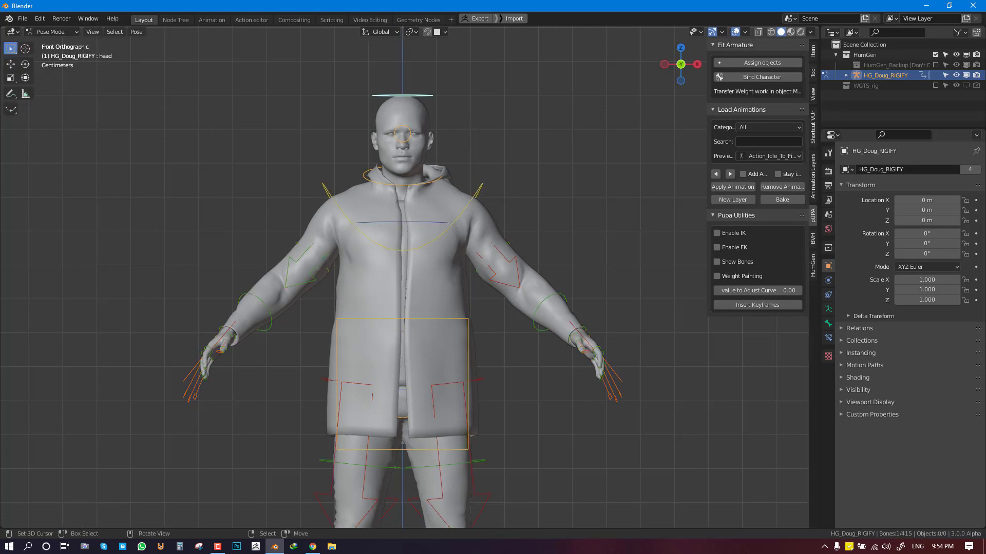
pyautogui.press('r')
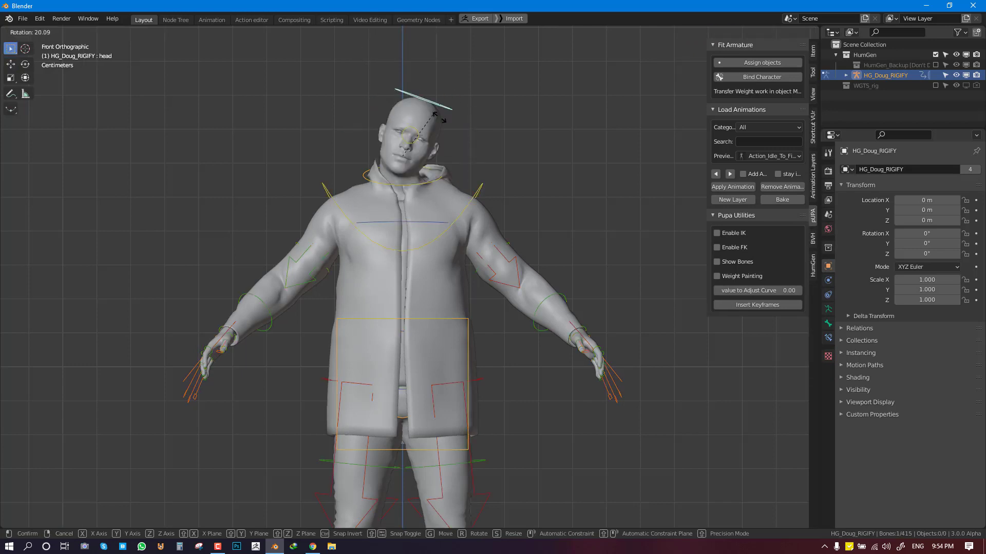
pyautogui.rightClick(419, 187)
pyautogui.moveTo(419, 189); pyautogui.dragTo(429, 186, button='middle')
pyautogui.click(446, 171)
pyautogui.press('r')
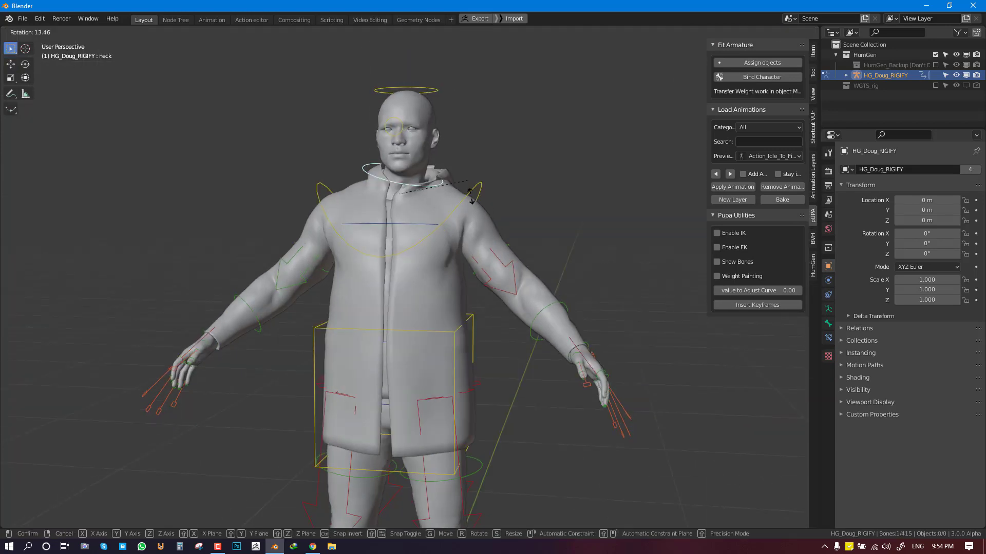
pyautogui.rightClick(457, 217)
# - Try rotating the chest control in the front view, cancel the rotation and return to Object Mode
pyautogui.press('KP_1')
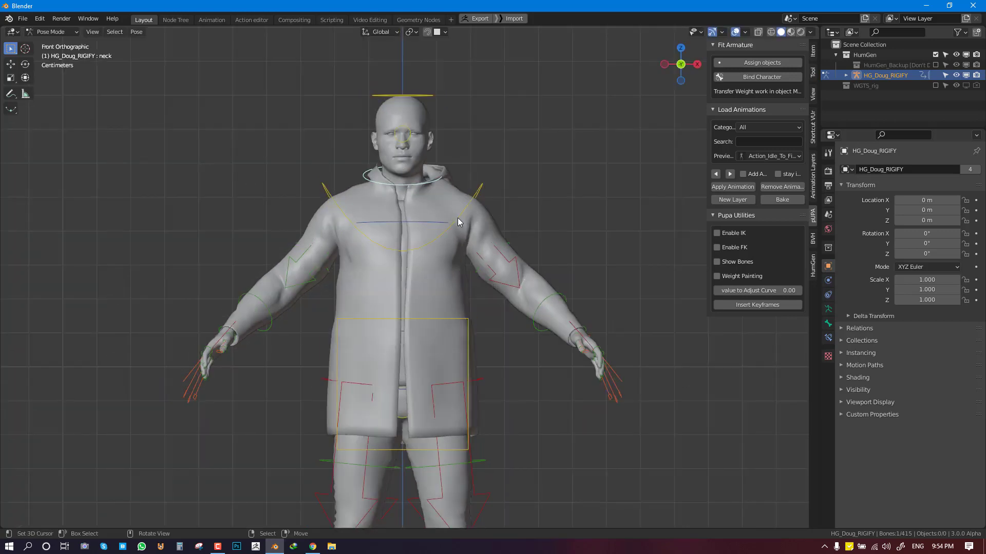
pyautogui.click(465, 206)
pyautogui.press('r')
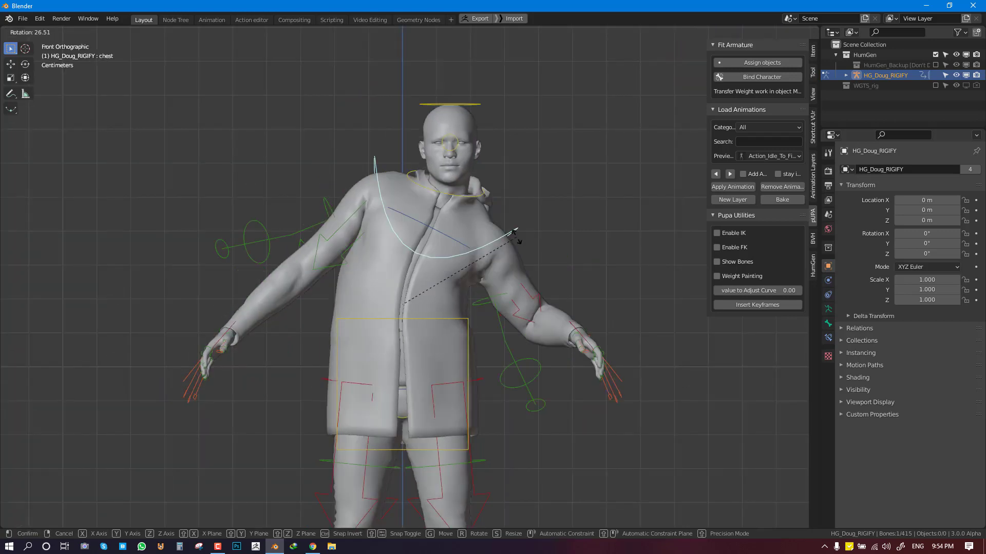
pyautogui.rightClick(503, 242)
pyautogui.hotkey('ctrl', 'Tab')
pyautogui.moveTo(501, 243); pyautogui.dragTo(415, 293, button='middle')
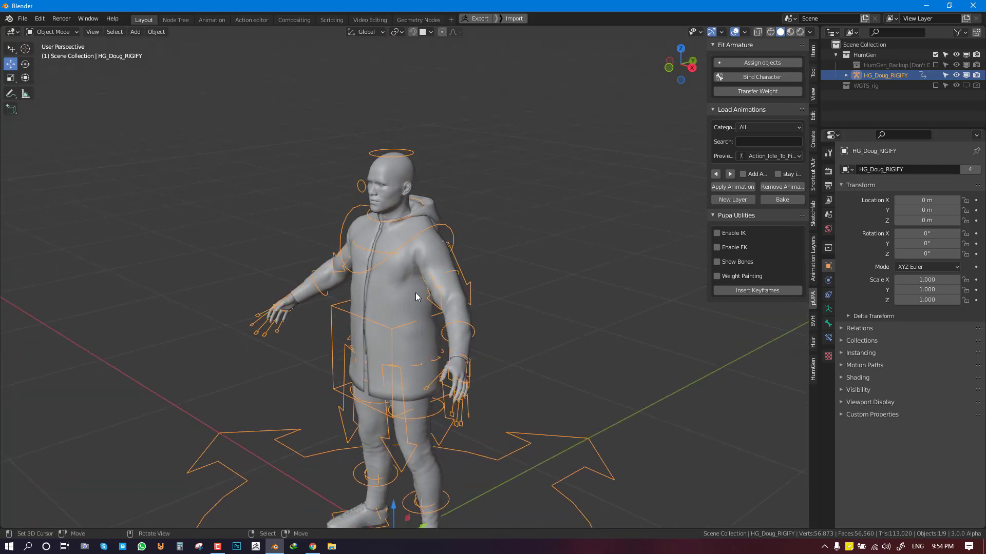
pyautogui.moveTo(229, 331); pyautogui.dragTo(280, 321, button='middle')
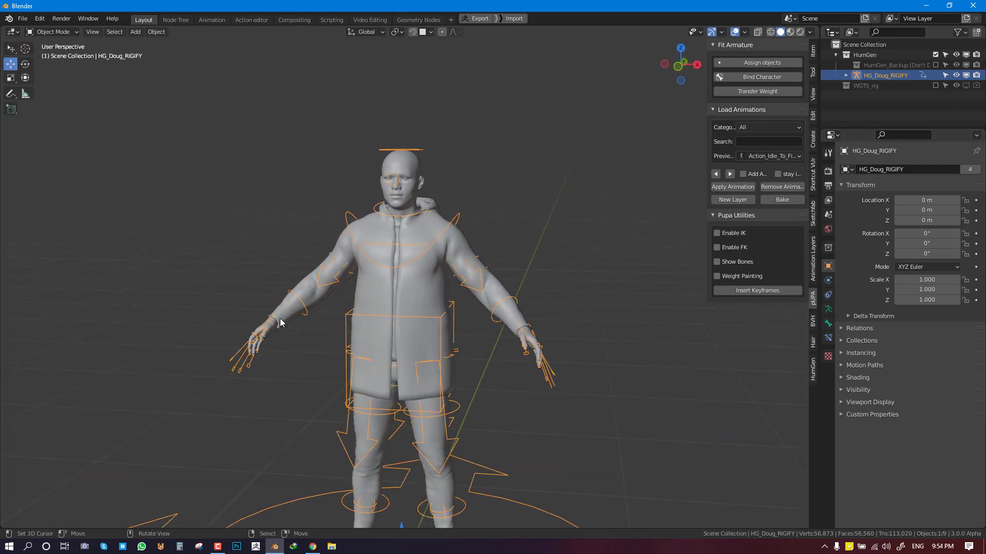
pyautogui.moveTo(436, 263); pyautogui.dragTo(406, 283, button='middle')
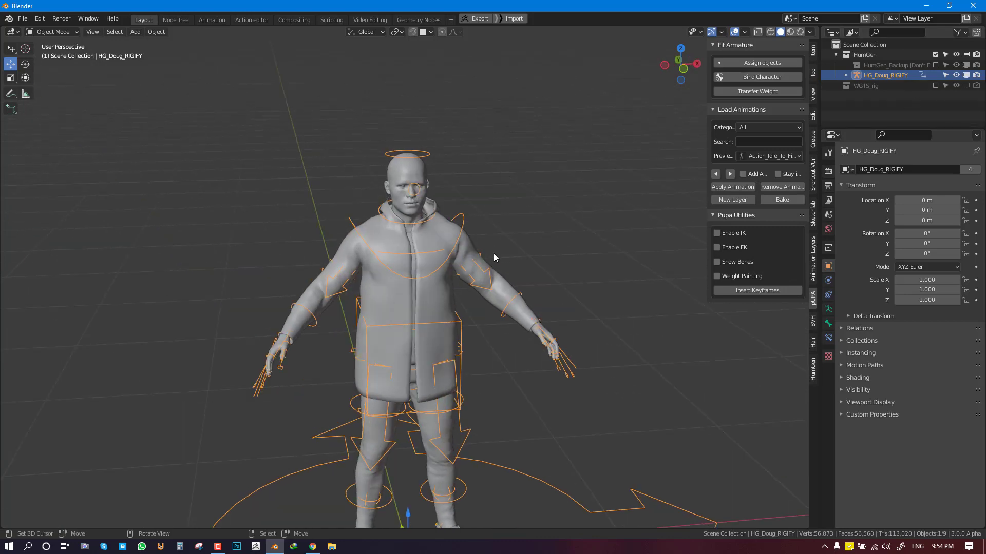
pyautogui.moveTo(494, 254); pyautogui.dragTo(449, 280, button='middle')
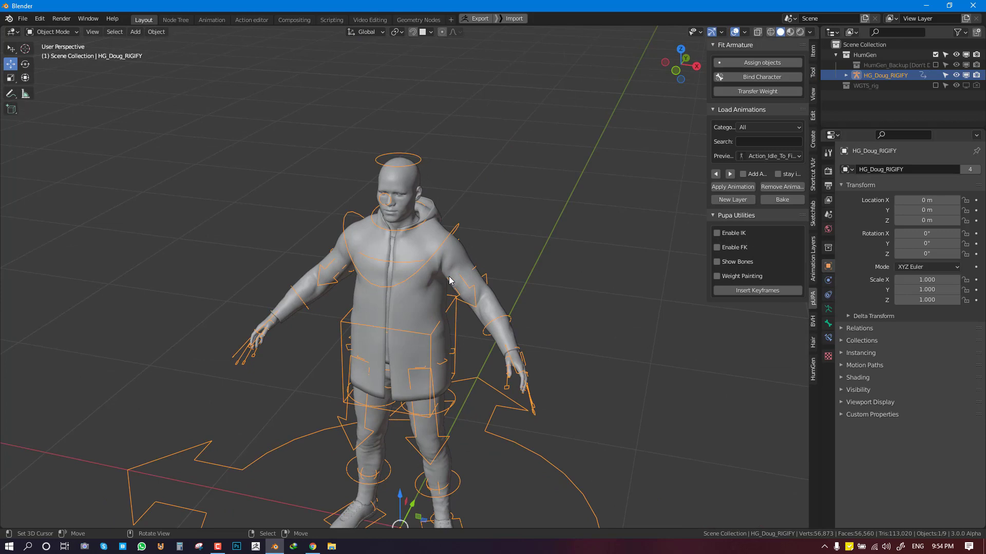
pyautogui.moveTo(486, 257); pyautogui.dragTo(484, 298, button='middle')
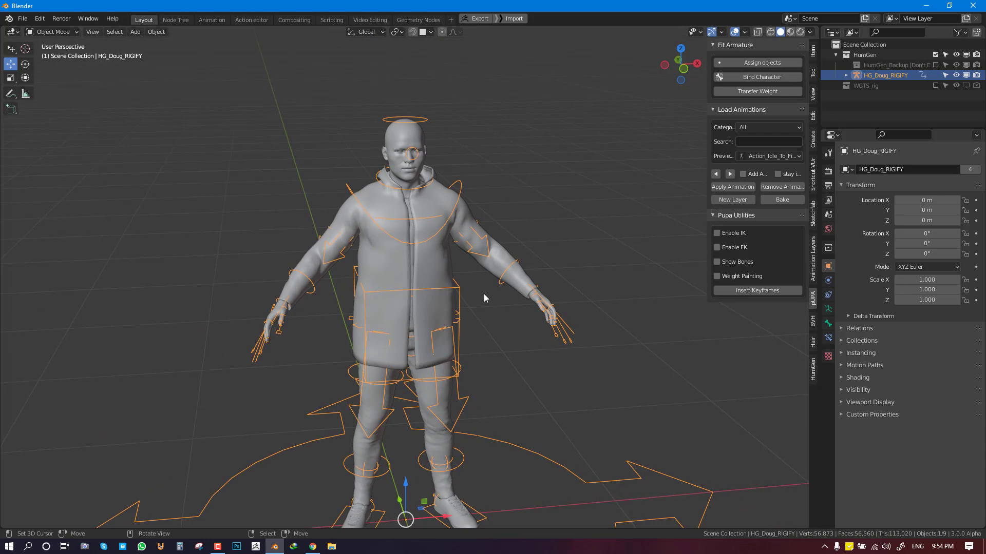
pyautogui.moveTo(538, 262); pyautogui.dragTo(488, 282, button='middle')
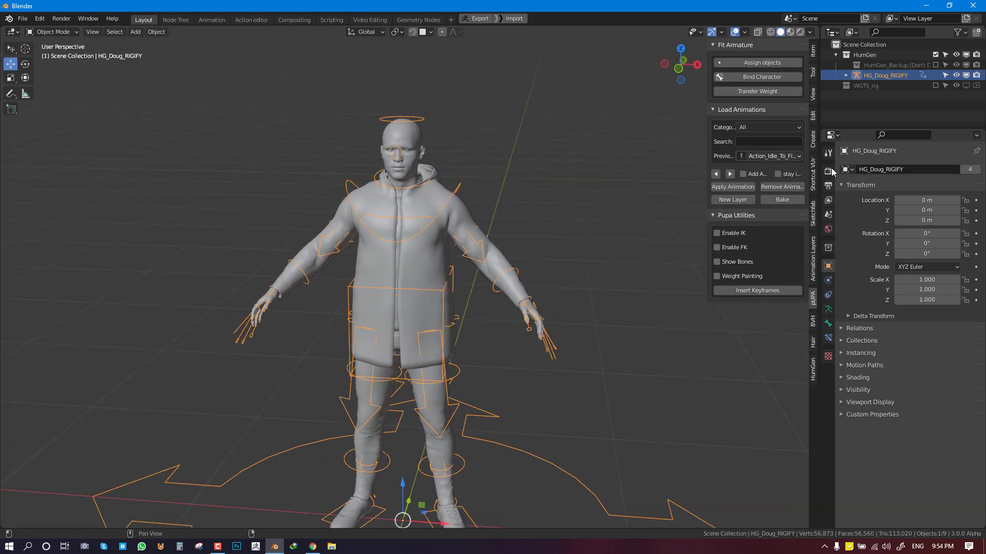
# - Disable the Rigify armature in viewports and show the character from the front
pyautogui.click(965, 75)
pyautogui.moveTo(299, 323); pyautogui.dragTo(476, 297, button='middle')
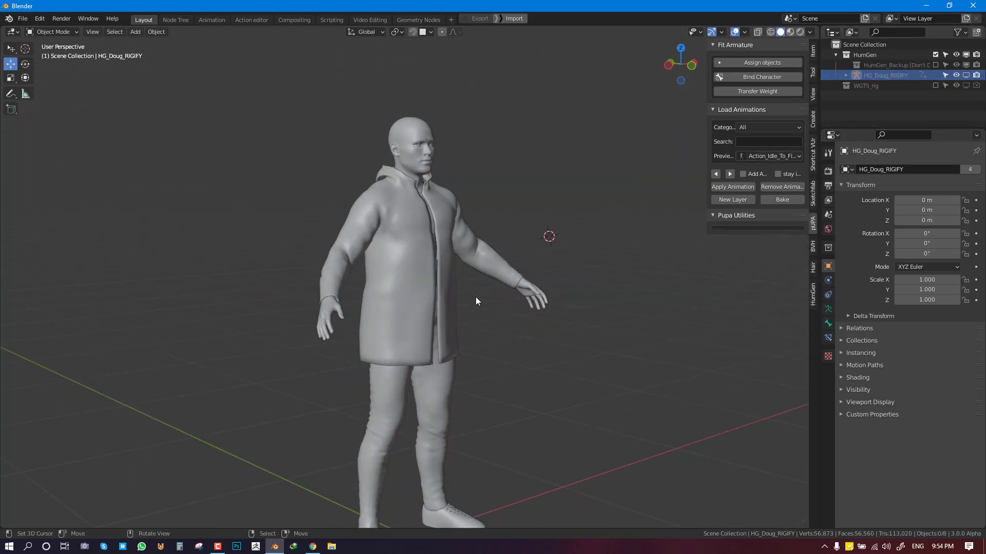
pyautogui.press('KP_1')
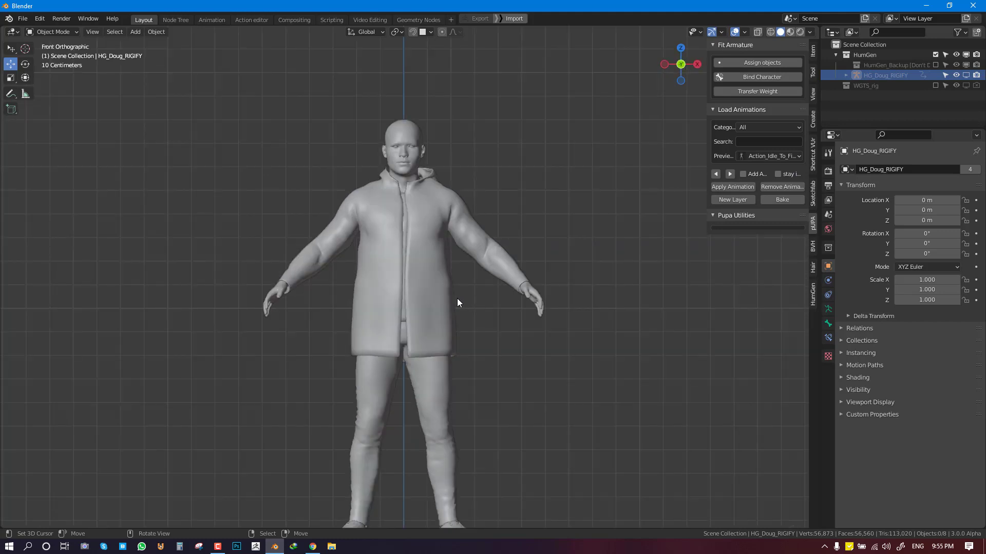
# - Select the parka, skinny jeans and leather sneakers together, try moving them off the body and cancel the move
pyautogui.click(457, 298)
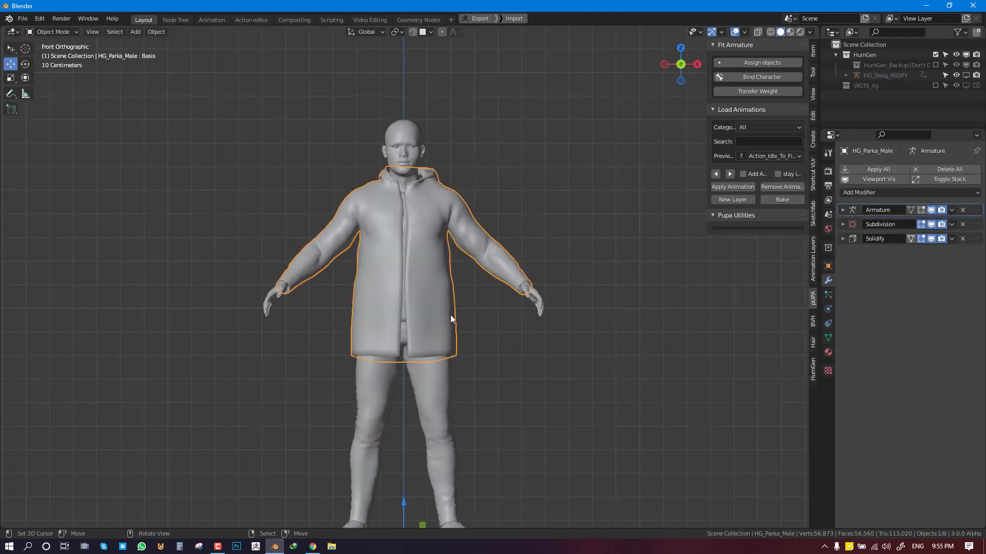
pyautogui.scroll(-3, 450, 315)
pyautogui.scroll(1, 443, 311)
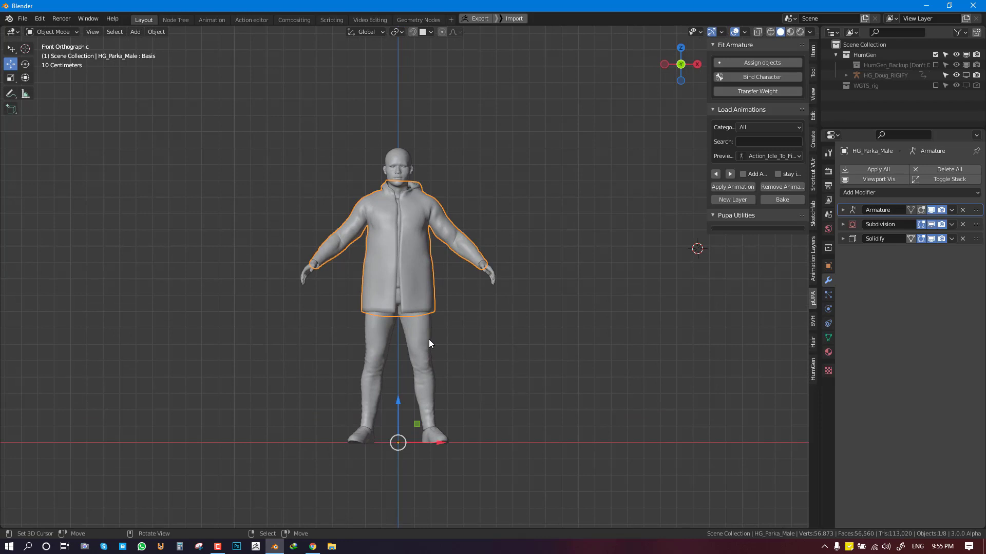
pyautogui.scroll(2, 439, 317)
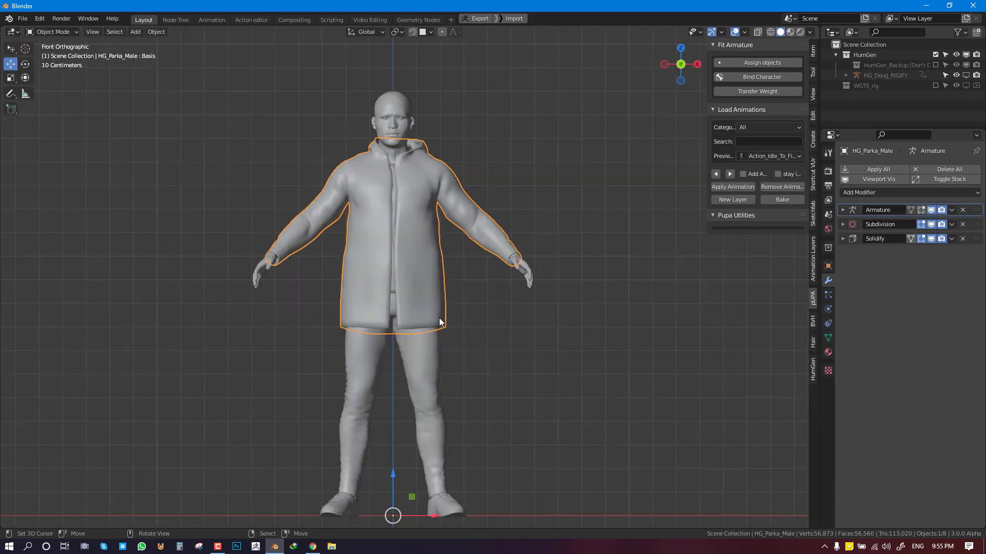
pyautogui.keyDown('shift'); pyautogui.click(439, 353); pyautogui.keyUp('shift')
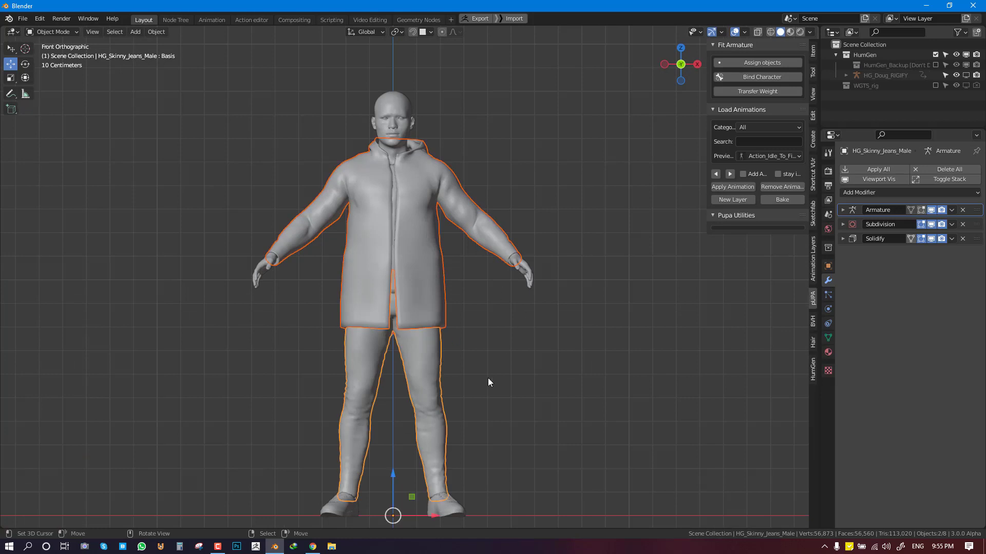
pyautogui.keyDown('shift'); pyautogui.click(456, 498); pyautogui.keyUp('shift')
pyautogui.scroll(-4, 452, 424)
pyautogui.press('g')
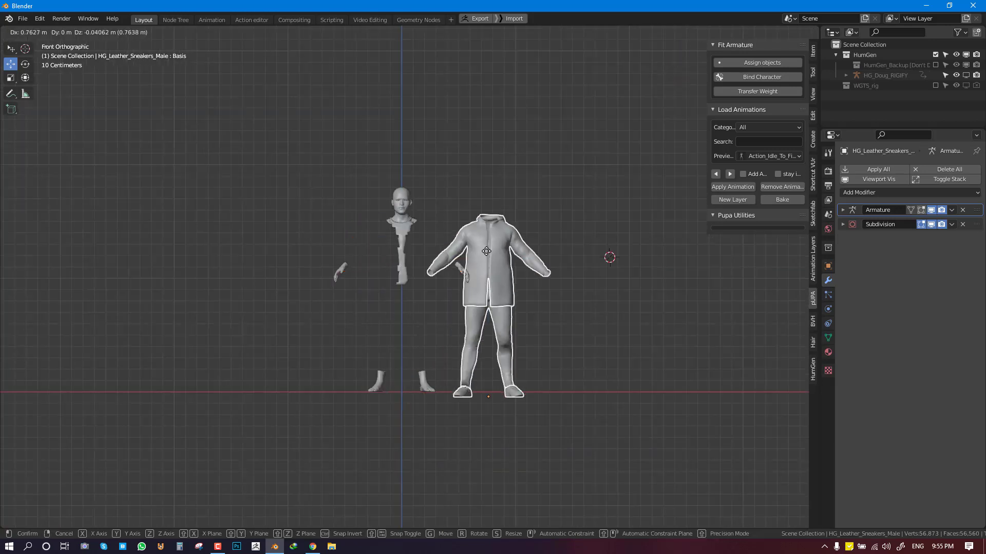
pyautogui.rightClick(381, 275)
# - Make the parka the active object and try moving the selected clothes again, cancelling the move
pyautogui.keyDown('shift'); pyautogui.click(402, 244); pyautogui.keyUp('shift')
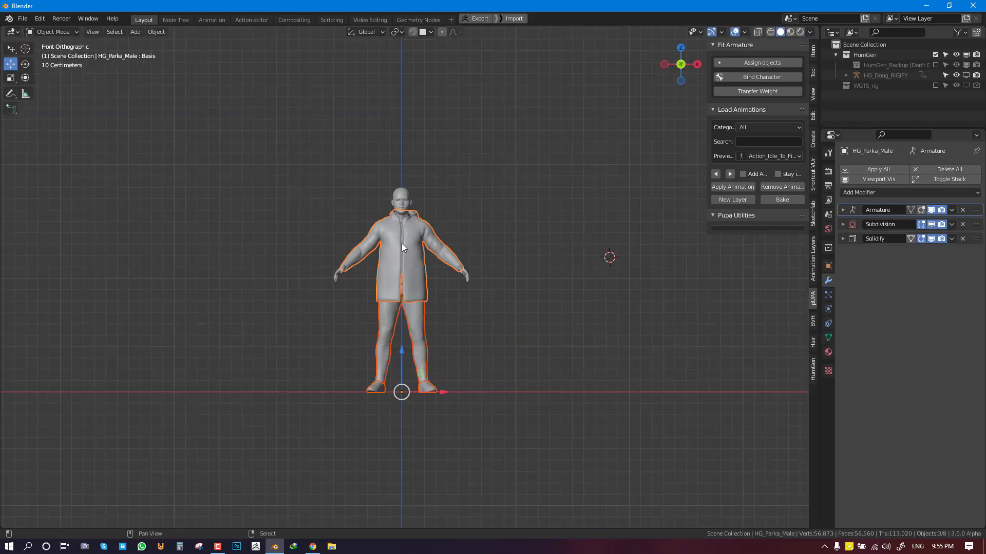
pyautogui.scroll(-1, 396, 255)
pyautogui.press('g')
pyautogui.rightClick(533, 249)
pyautogui.scroll(1, 424, 251)
pyautogui.scroll(-2, 425, 249)
# - Move the selected clothes into a new collection named "cloth" and exclude that collection from the view layer
pyautogui.press('m')
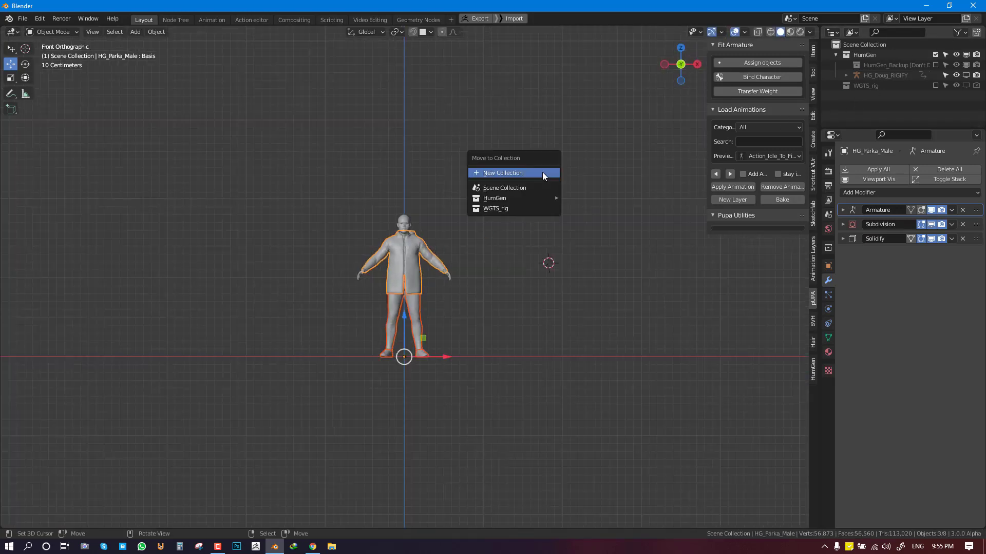
pyautogui.click(542, 171)
pyautogui.write('cl')
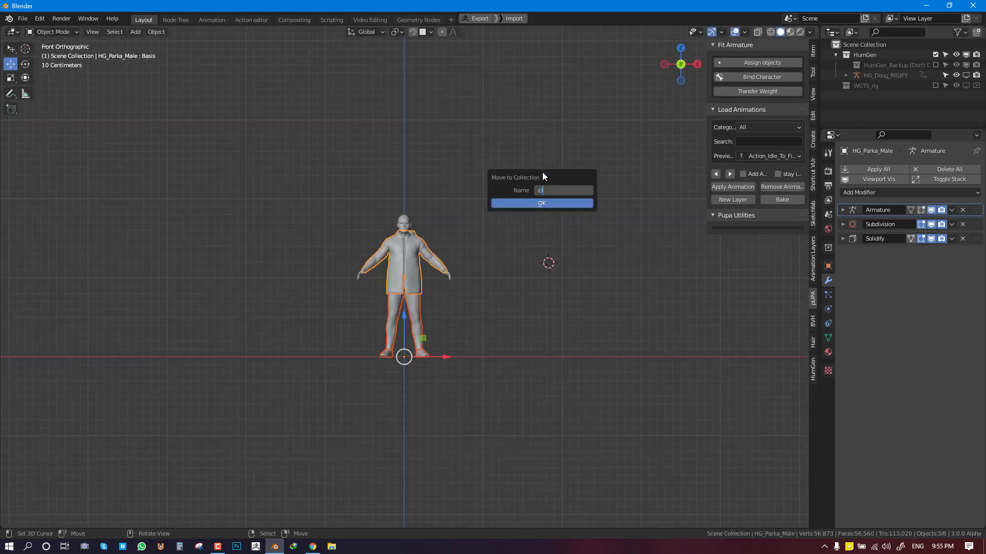
pyautogui.write('oth')
pyautogui.click(535, 201)
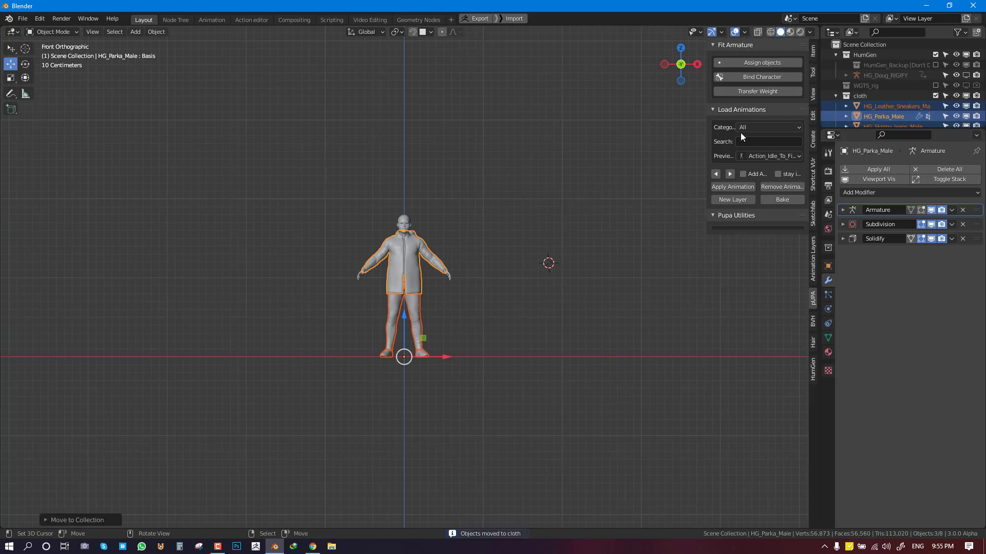
pyautogui.click(836, 95)
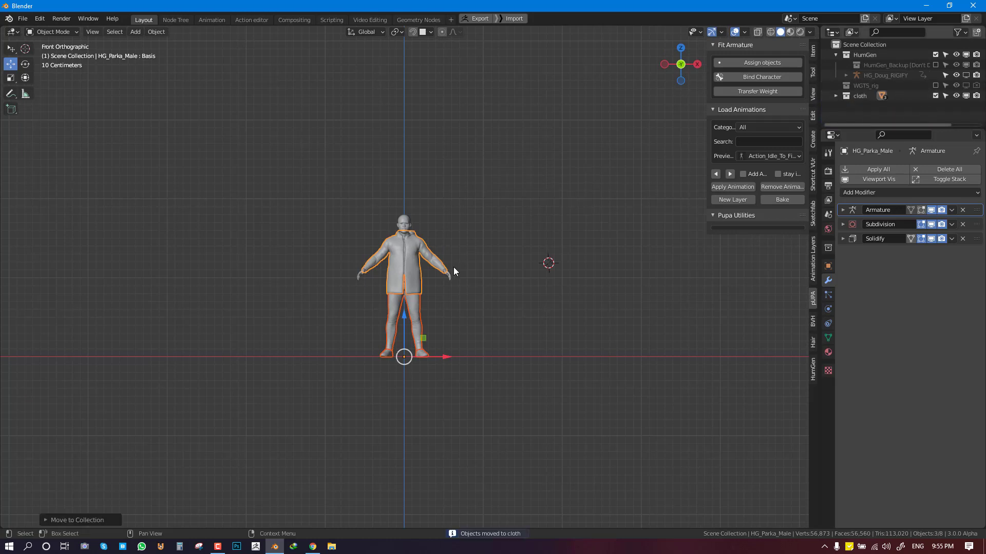
pyautogui.click(935, 96)
# - Move the masked T-shirt remaining on the torso into the cloth collection
pyautogui.scroll(3, 382, 239)
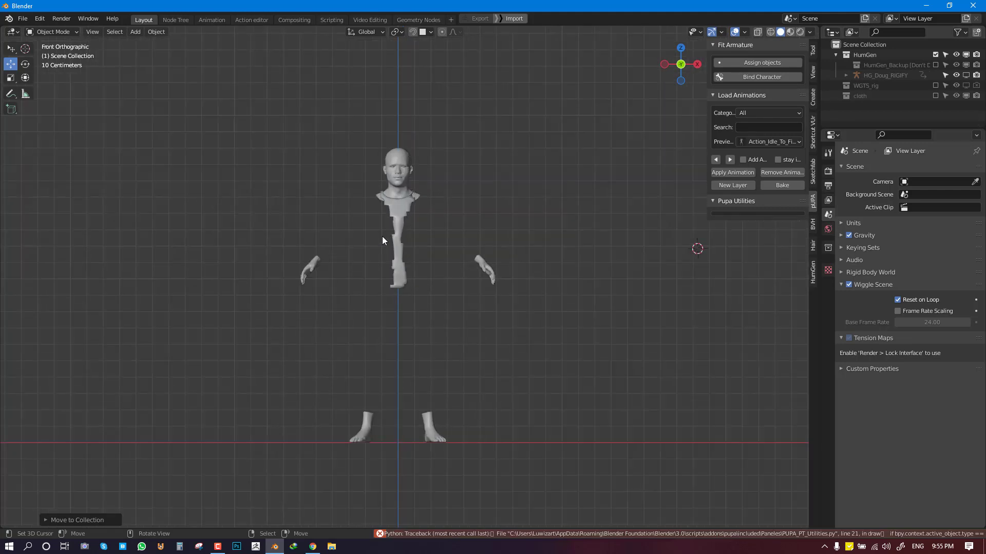
pyautogui.click(382, 240)
pyautogui.moveTo(586, 213); pyautogui.dragTo(550, 227, button='middle')
pyautogui.press('m')
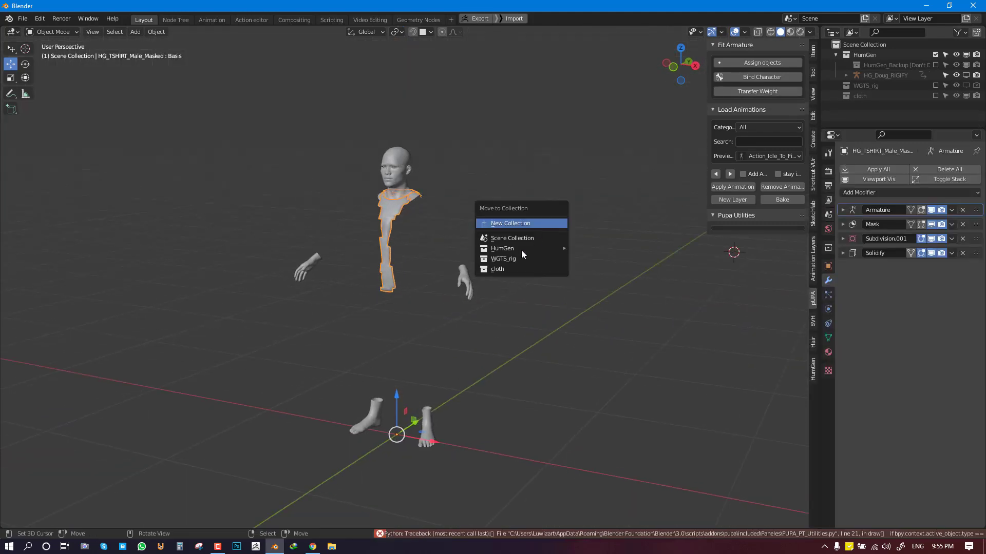
pyautogui.click(507, 268)
# - Remove all four mask modifiers (lower body, long arms, torso and short arms) from the HG_Body mesh
pyautogui.moveTo(415, 263); pyautogui.dragTo(403, 236, button='middle')
pyautogui.click(406, 200)
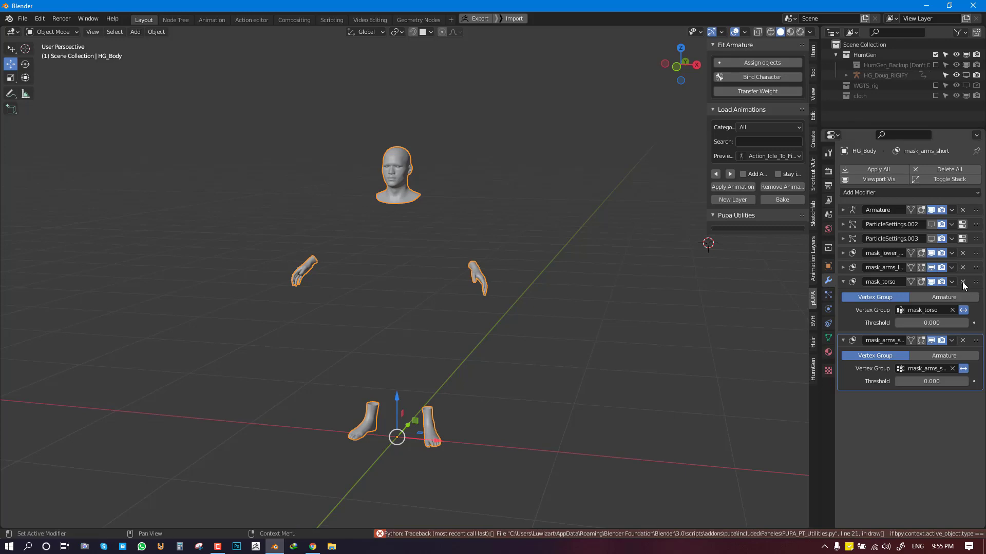
pyautogui.click(962, 282)
pyautogui.click(962, 268)
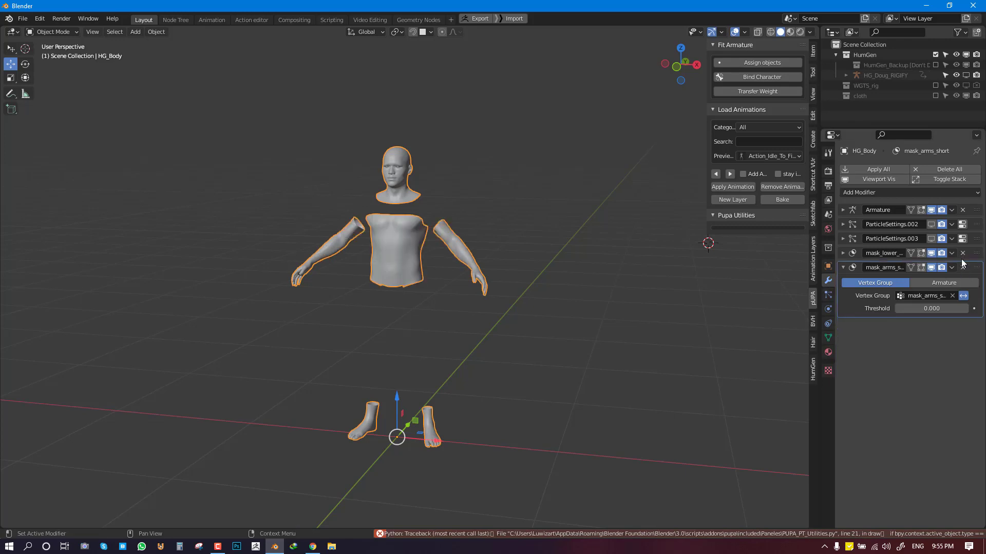
pyautogui.click(963, 267)
pyautogui.click(963, 253)
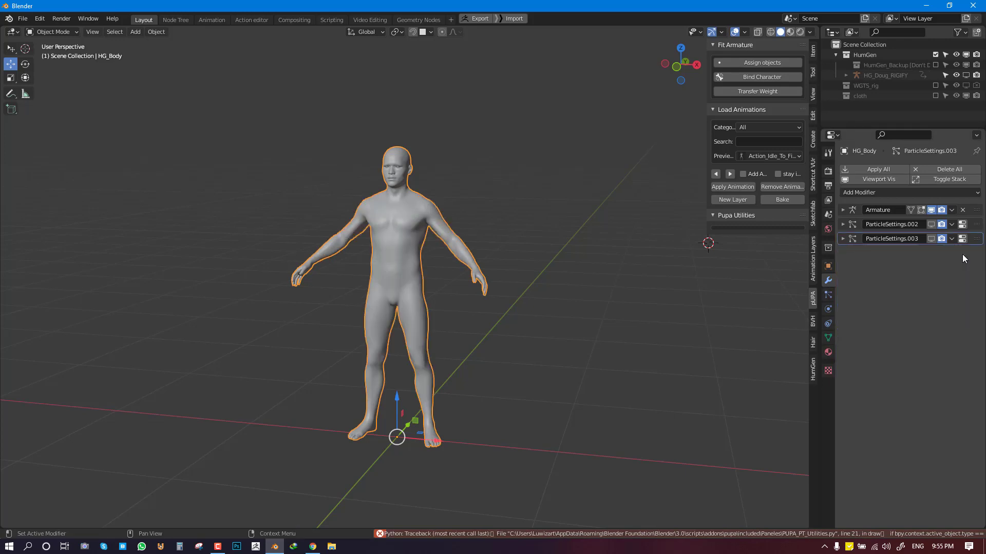
# - Examine the whole body mesh from the front and at an angle, and select all remaining objects
pyautogui.moveTo(423, 316); pyautogui.dragTo(392, 225, button='middle')
pyautogui.rightClick(392, 224)
pyautogui.press('KP_1')
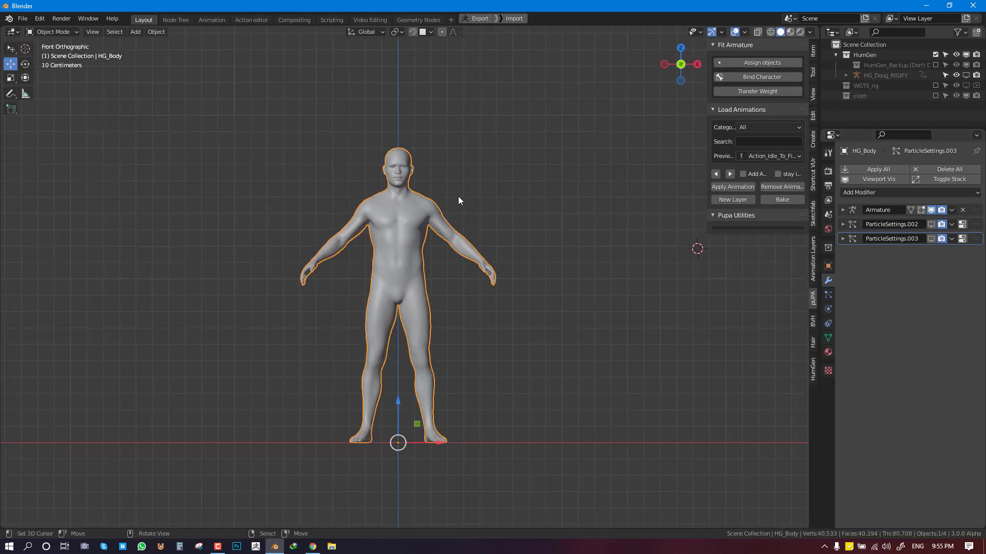
pyautogui.moveTo(461, 193); pyautogui.dragTo(383, 193, button='middle')
pyautogui.press('KP_1')
pyautogui.hotkey('alt', 'a')
pyautogui.press('a')
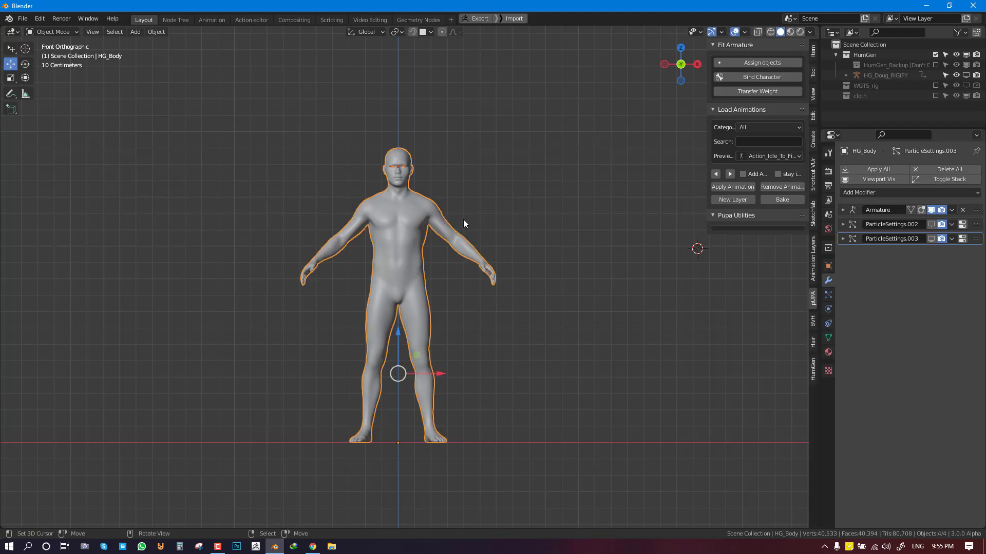
# - Show the character in wireframe and select the HG_TeethLower object inside the head
pyautogui.moveTo(463, 220); pyautogui.dragTo(356, 190, button='middle')
pyautogui.hotkey('shift', 'z')
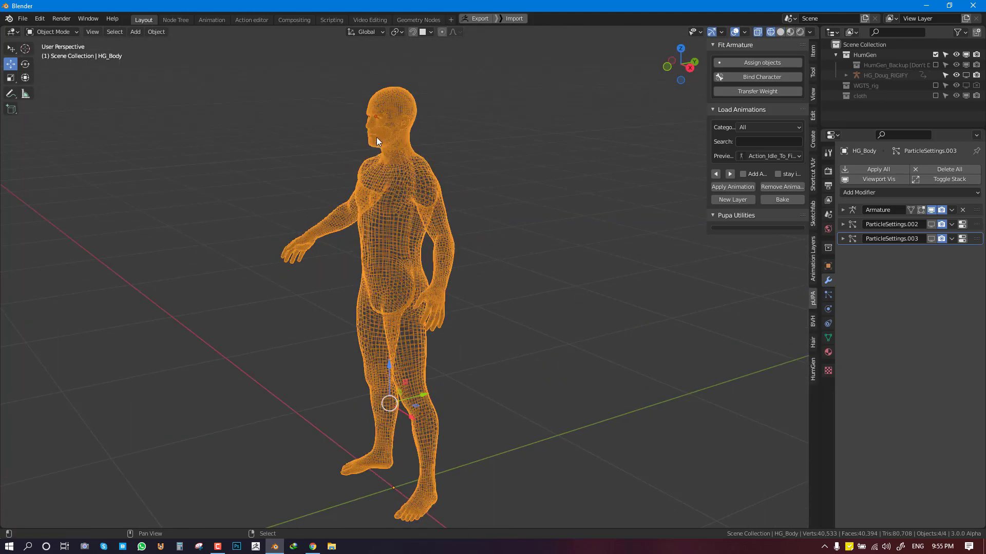
pyautogui.rightClick(377, 136)
pyautogui.rightClick(383, 135)
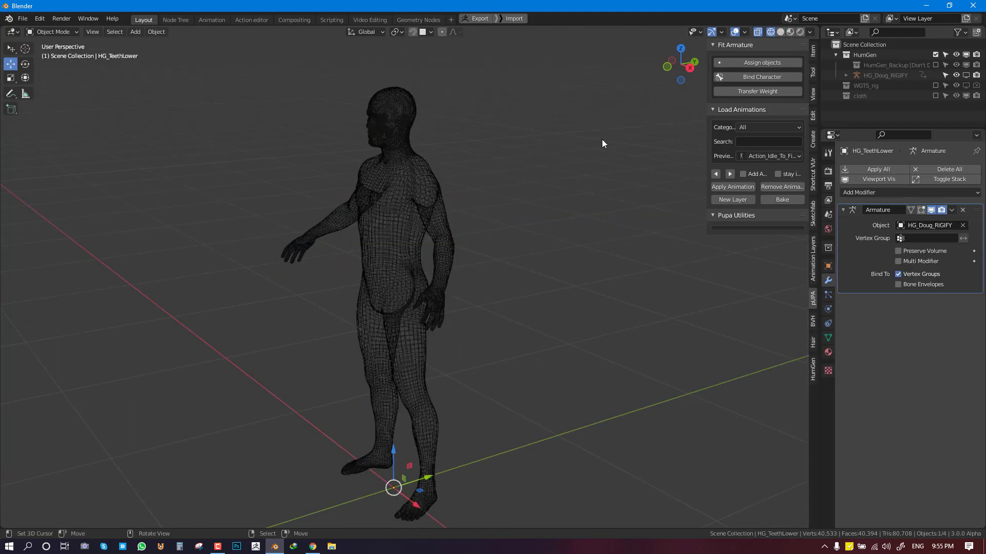
# - Move HG_TeethLower and HG_TeethUpper into the cloth collection and collapse the HumGen hierarchy
pyautogui.click(846, 75)
pyautogui.scroll(-3, 897, 119)
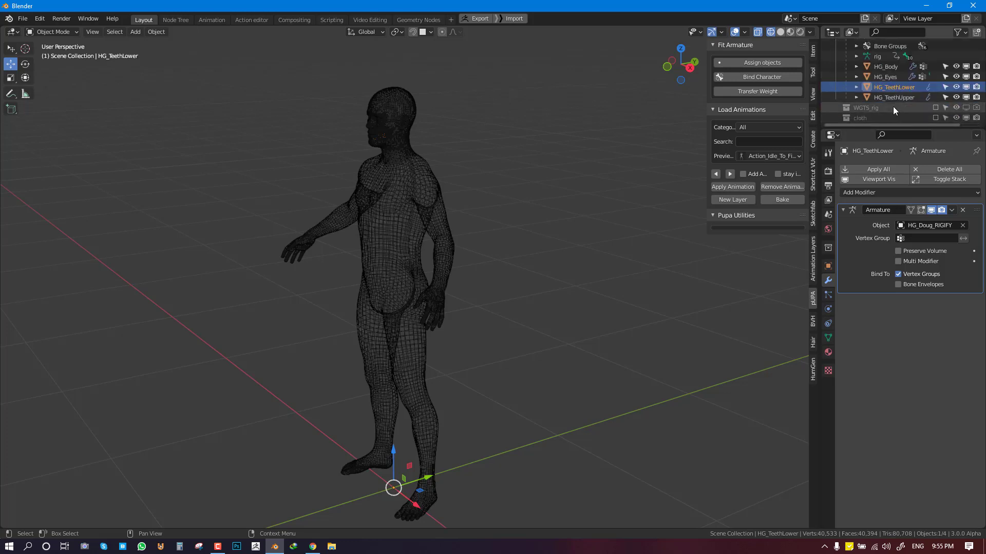
pyautogui.click(897, 97)
pyautogui.keyDown('shift'); pyautogui.click(898, 87); pyautogui.keyUp('shift')
pyautogui.press('m')
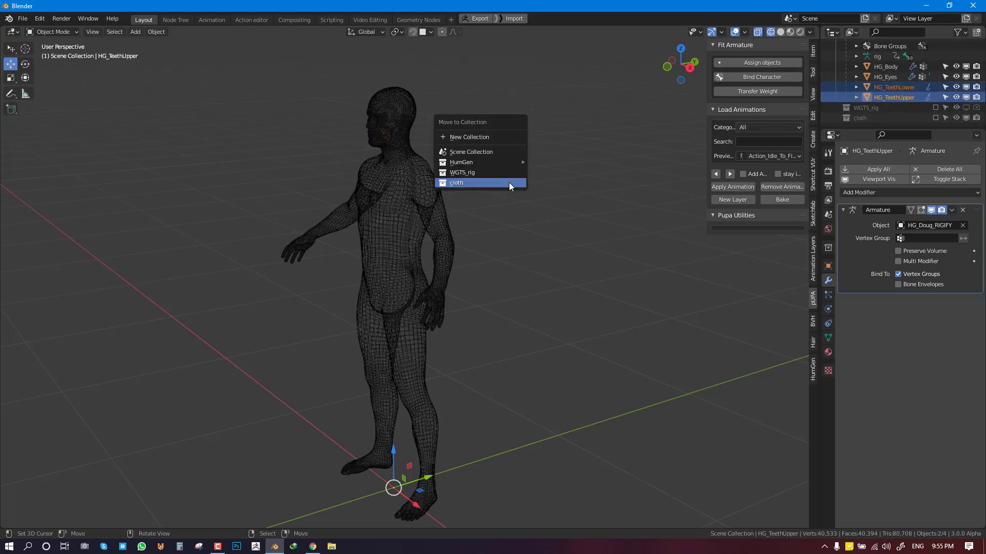
pyautogui.click(509, 183)
pyautogui.scroll(3, 848, 73)
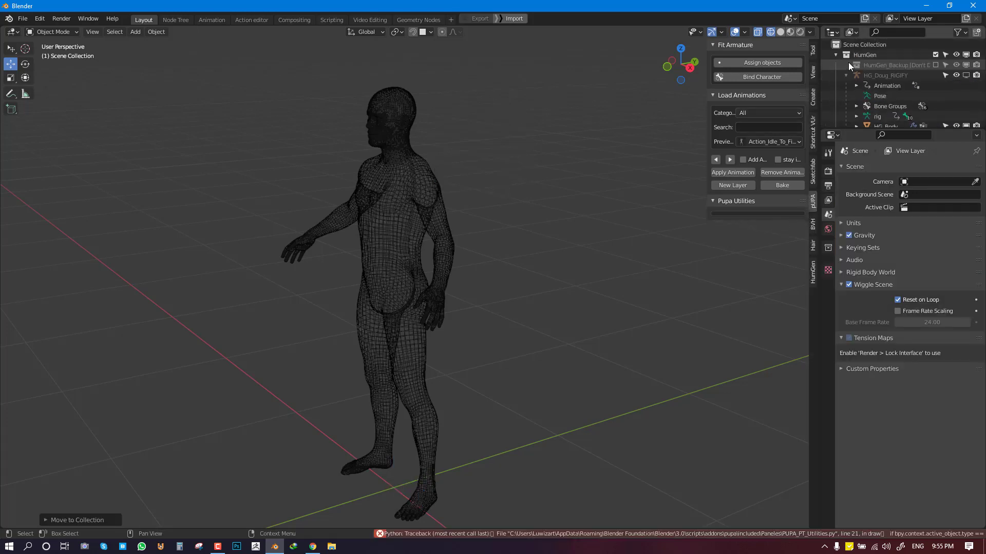
pyautogui.click(835, 55)
# - Return to solid shading in the front view and try moving the body mesh, cancelling the move
pyautogui.press('KP_1')
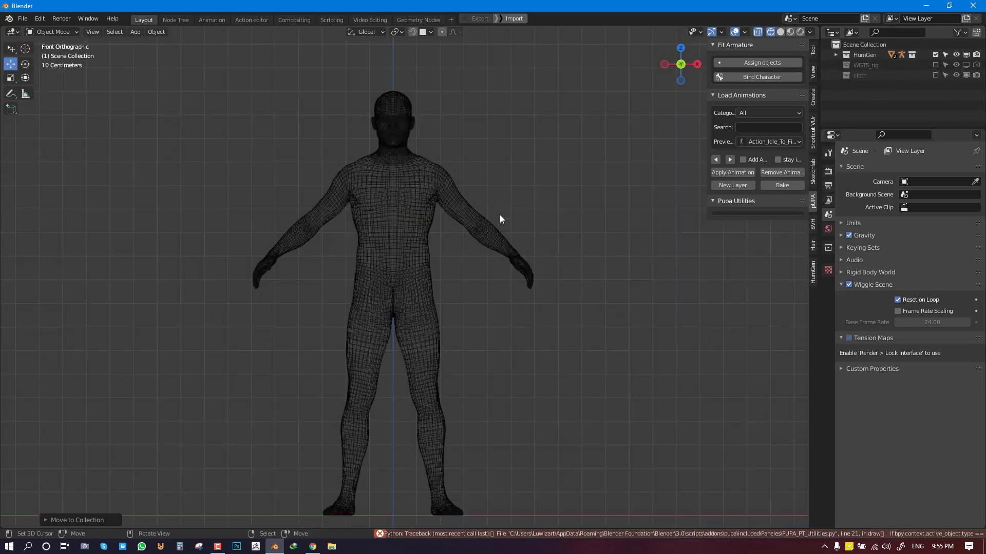
pyautogui.rightClick(412, 208)
pyautogui.hotkey('shift', 'z')
pyautogui.press('g')
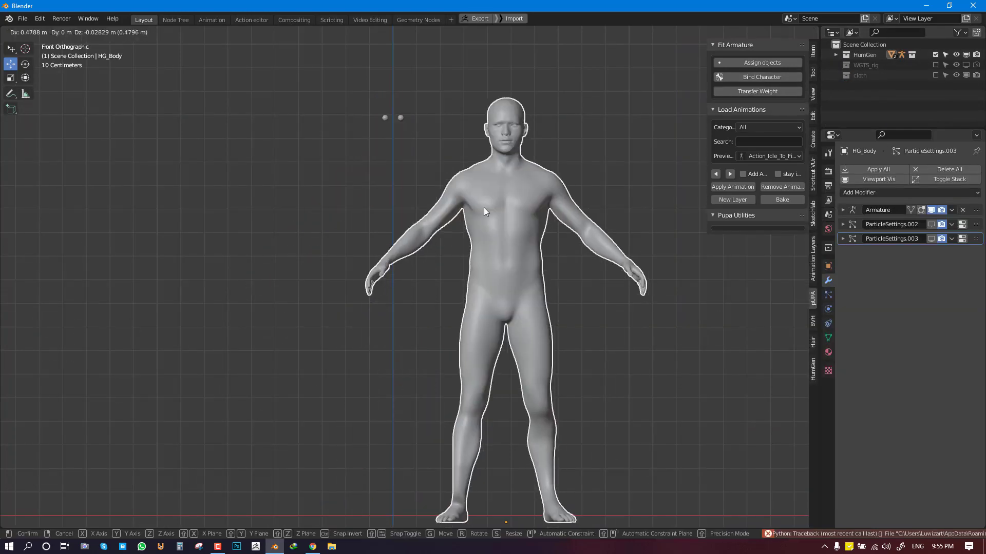
pyautogui.rightClick(483, 207)
# - Assign the selected body and eyes in pUPA with control points, using "male" as the collection name and toggling the fingers option
pyautogui.scroll(-2, 439, 202)
pyautogui.press('a')
pyautogui.moveTo(526, 199); pyautogui.dragTo(503, 208, button='middle')
pyautogui.scroll(2, 461, 223)
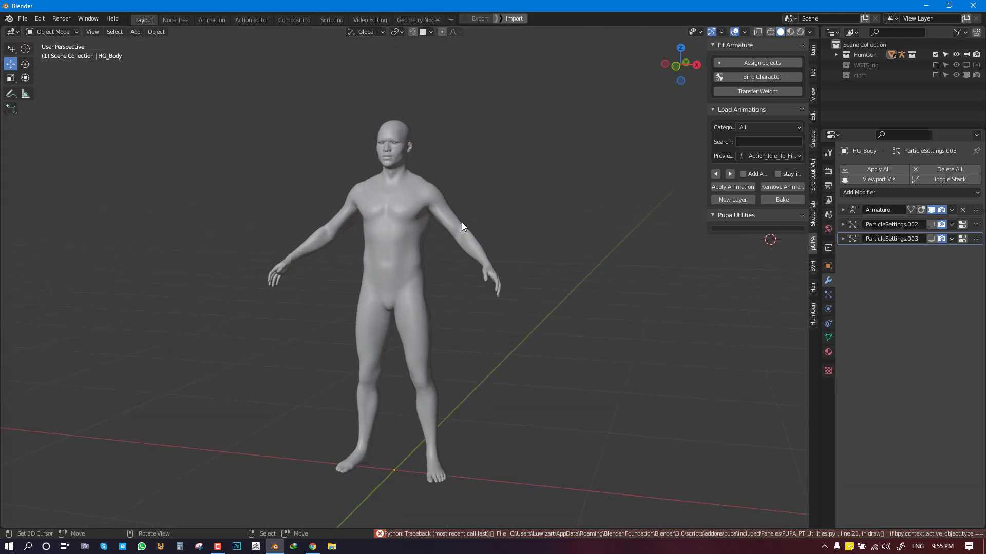
pyautogui.press('a')
pyautogui.scroll(-2, 377, 252)
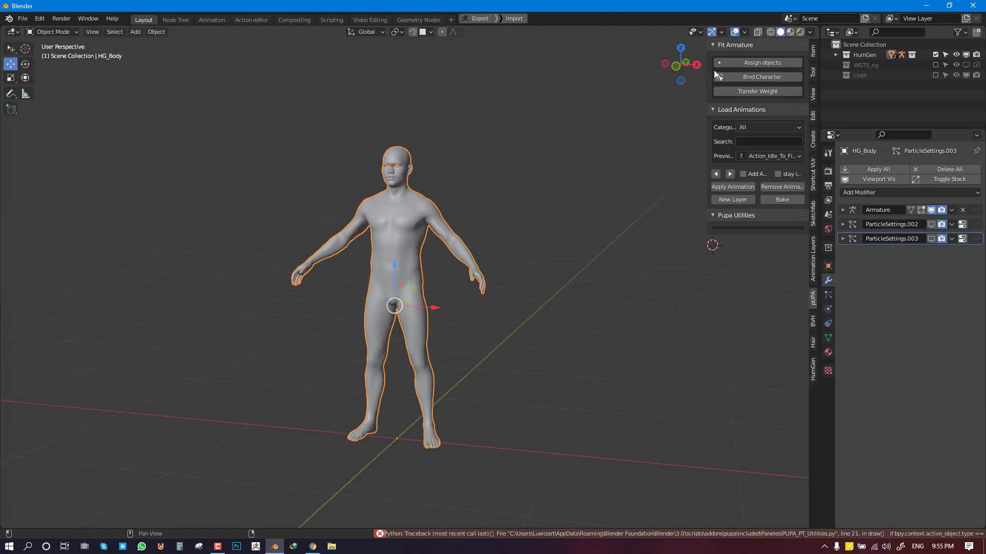
pyautogui.click(744, 62)
pyautogui.click(754, 92)
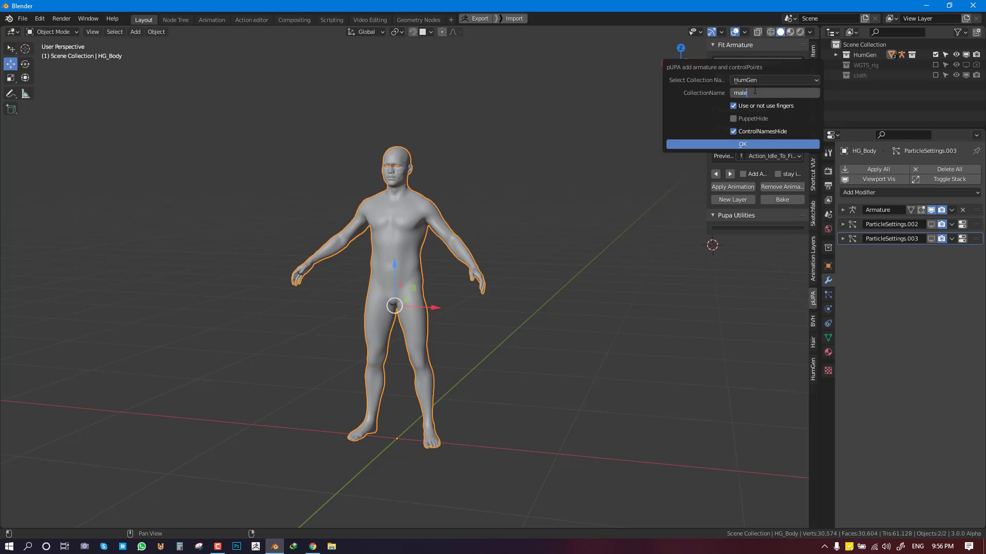
pyautogui.press('Return')
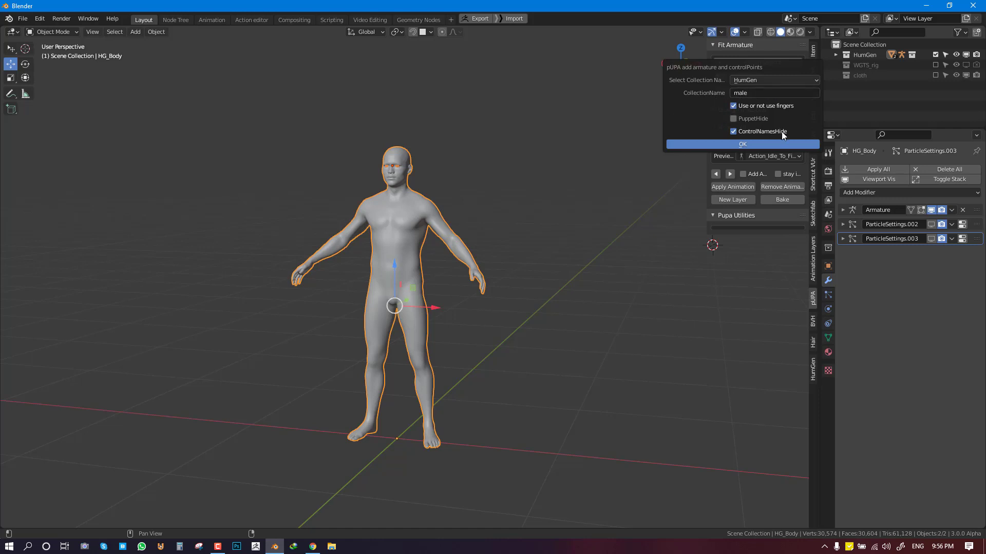
pyautogui.click(749, 107)
pyautogui.click(730, 144)
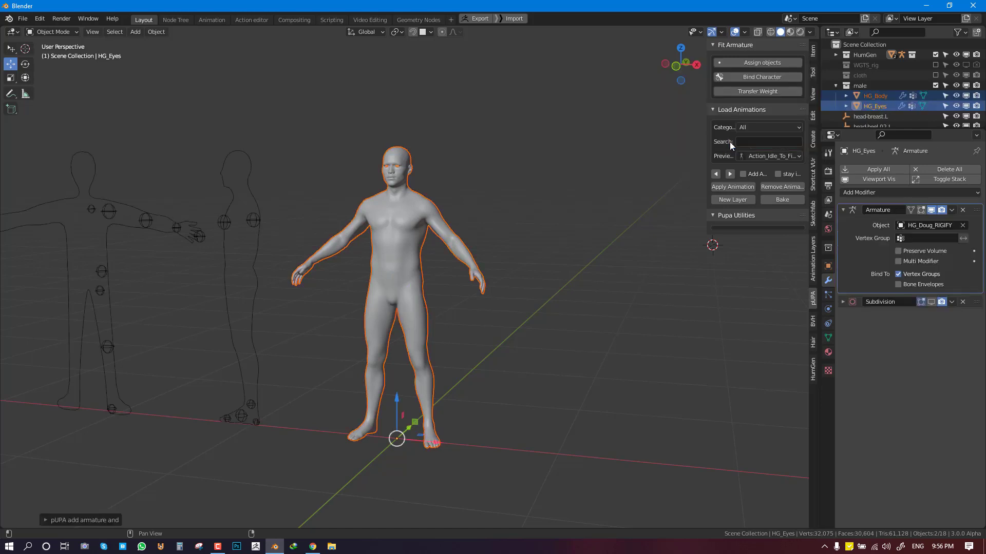
# - Deselect everything, frame the control points and the character from the front, and enable snapping to Volume
pyautogui.press('KP_1')
pyautogui.click(319, 223)
pyautogui.keyDown('shift'); pyautogui.moveTo(320, 228); pyautogui.dragTo(398, 215, button='middle'); pyautogui.keyUp('shift')
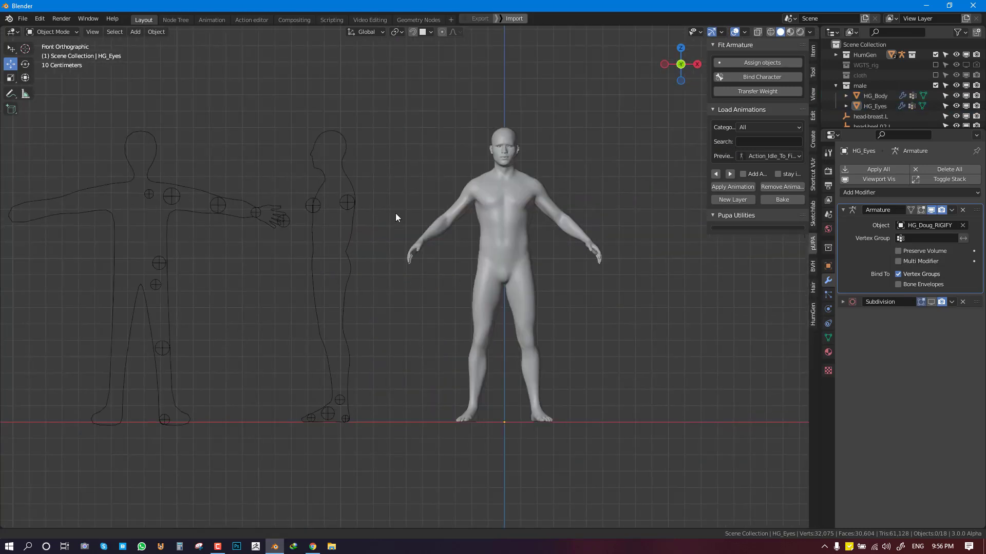
pyautogui.click(426, 32)
pyautogui.click(401, 104)
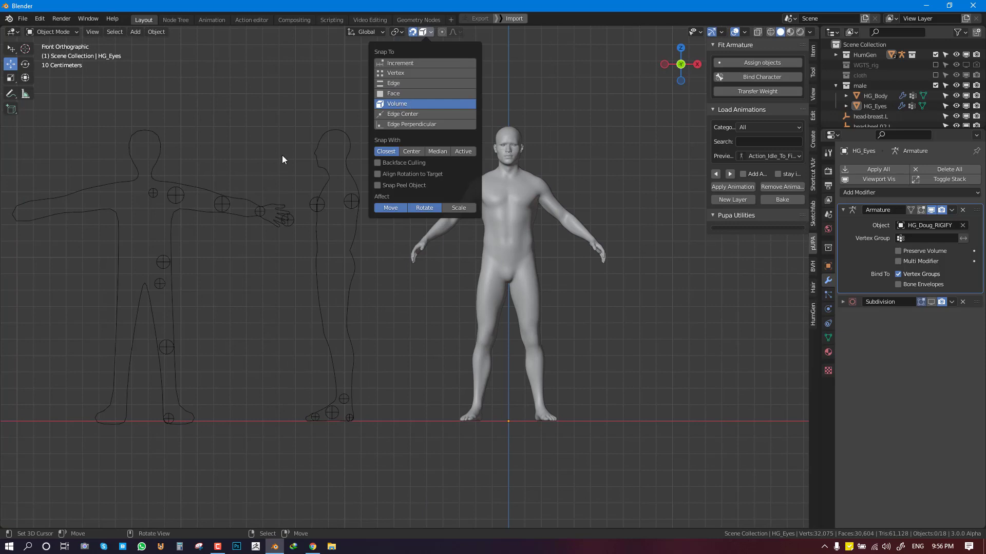
# - Snap the head-shoulder.L marker beside the base of the neck and the upper-arm marker onto the character's left shoulder joint
pyautogui.click(152, 196)
pyautogui.press('g')
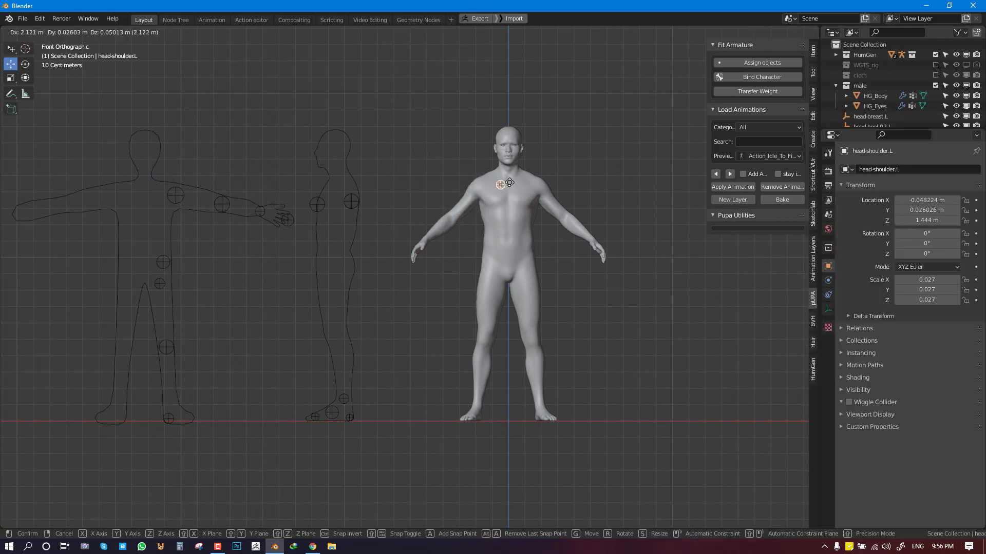
pyautogui.click(503, 178)
pyautogui.rightClick(186, 186)
pyautogui.moveTo(179, 193); pyautogui.dragTo(547, 187, button='right')
# - Snap the waist marker, head-thigh.L (about X 0.11, Z 0.90 m) and tail-thigh.L (about X 0.16, Z 0.48 m) onto the left hip, thigh and knee
pyautogui.moveTo(162, 263); pyautogui.dragTo(520, 255, button='right')
pyautogui.moveTo(160, 281); pyautogui.dragTo(526, 275, button='right')
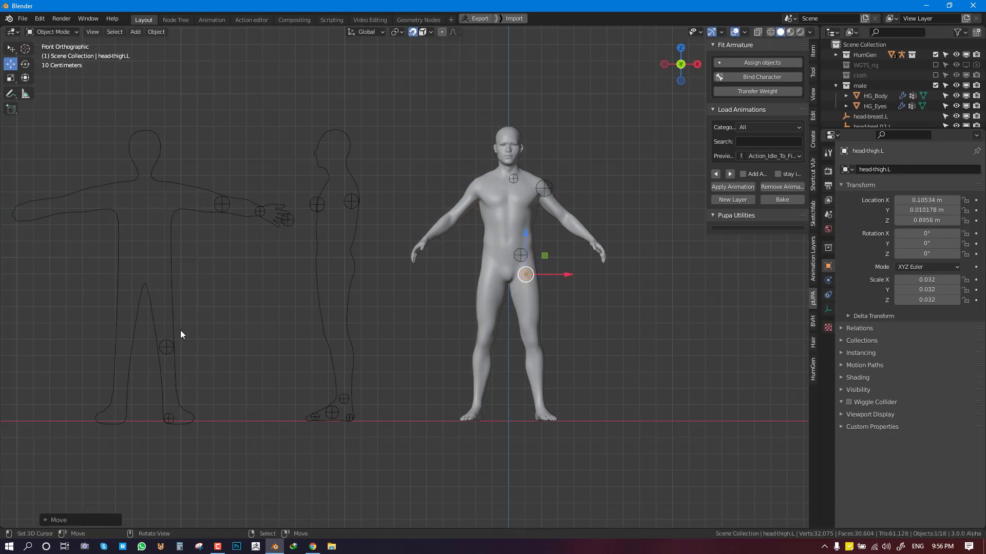
pyautogui.moveTo(167, 347); pyautogui.dragTo(535, 342, button='right')
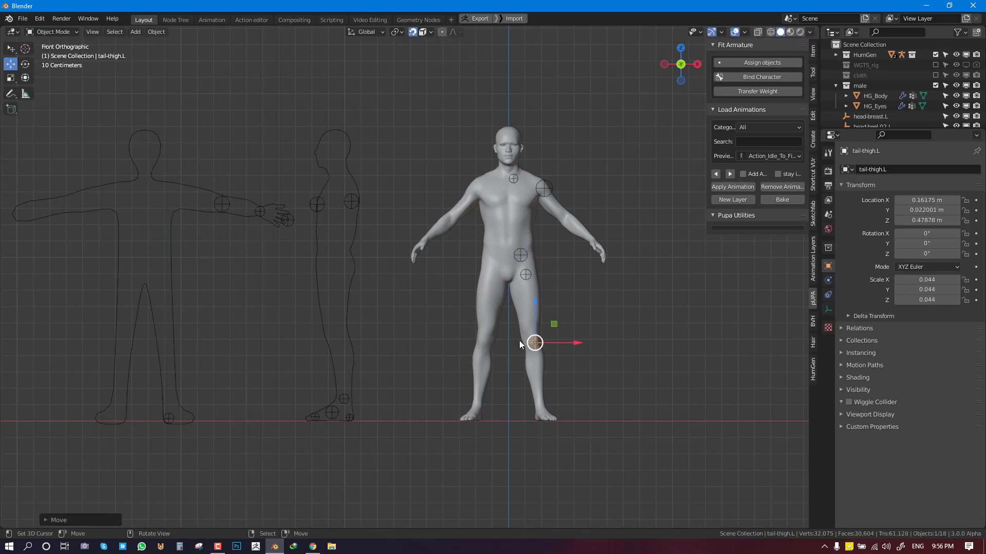
# - Place the head-heel.02.L marker inside the character's left foot at about X 0.21, Y 0.08, Z 0.03 m
pyautogui.rightClick(172, 420)
pyautogui.moveTo(198, 420); pyautogui.dragTo(566, 414)
pyautogui.press('KP_3')
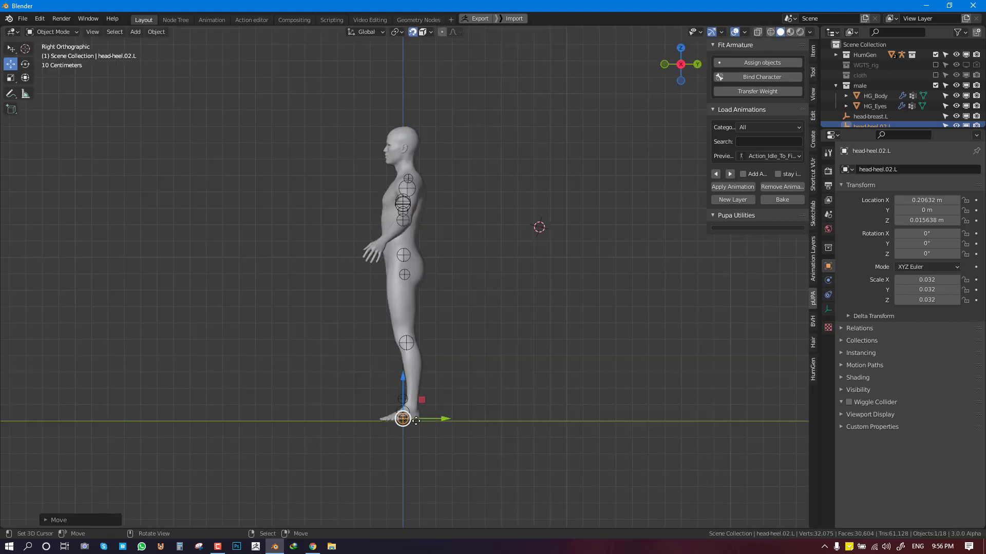
pyautogui.moveTo(405, 420); pyautogui.dragTo(434, 416)
pyautogui.moveTo(442, 416); pyautogui.dragTo(372, 429, button='middle')
pyautogui.press('KP_1')
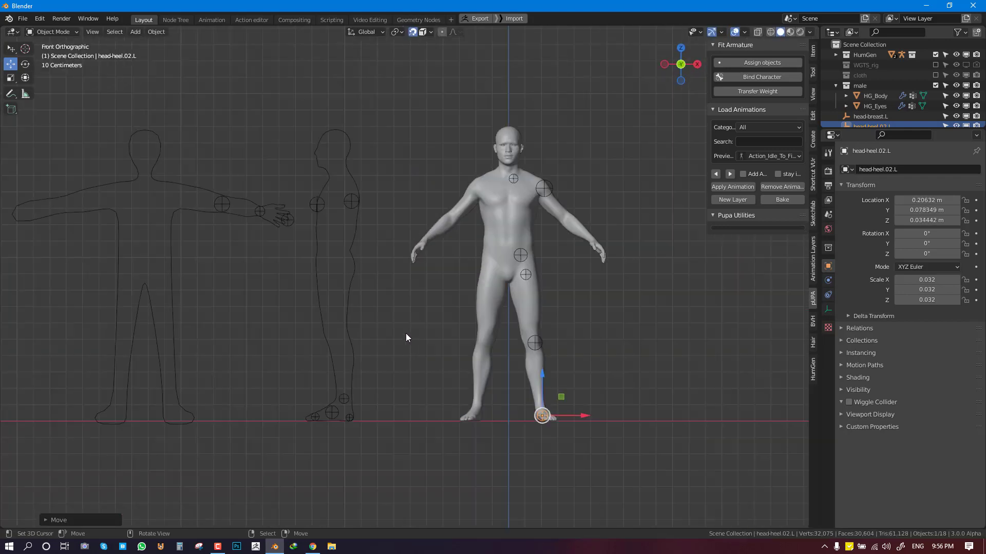
# - Snap the tail-upper_arm.L, tail-forearm.L and tail-hand.L markers onto the character's left elbow, wrist and fingertips
pyautogui.hotkey('alt', 'a')
pyautogui.click(222, 204)
pyautogui.press('g')
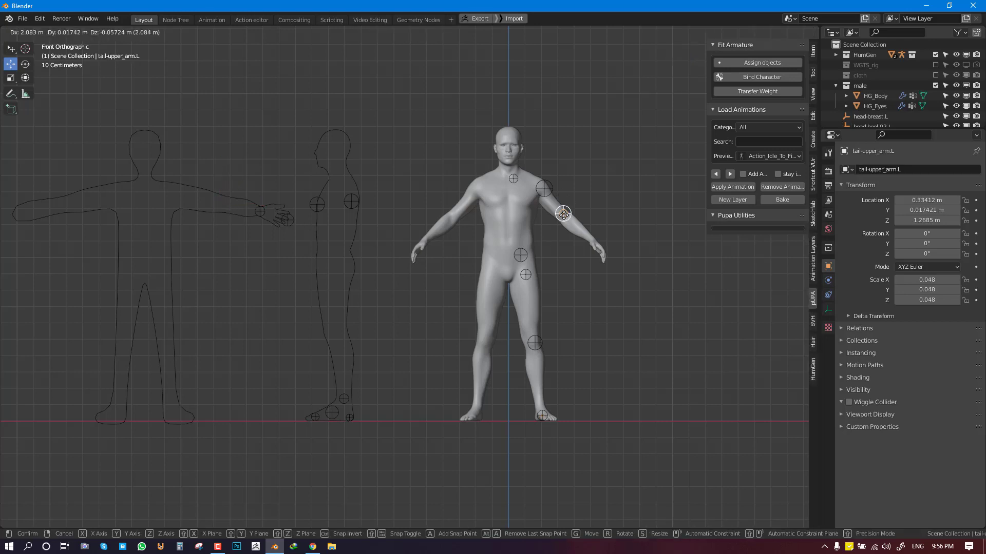
pyautogui.click(564, 216)
pyautogui.click(255, 210)
pyautogui.press('g')
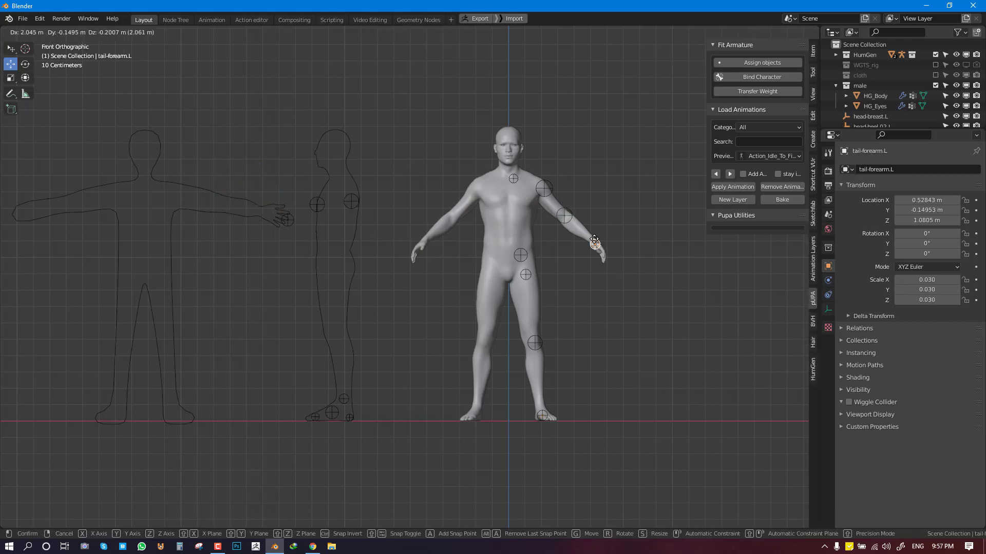
pyautogui.click(591, 238)
pyautogui.click(288, 219)
pyautogui.press('g')
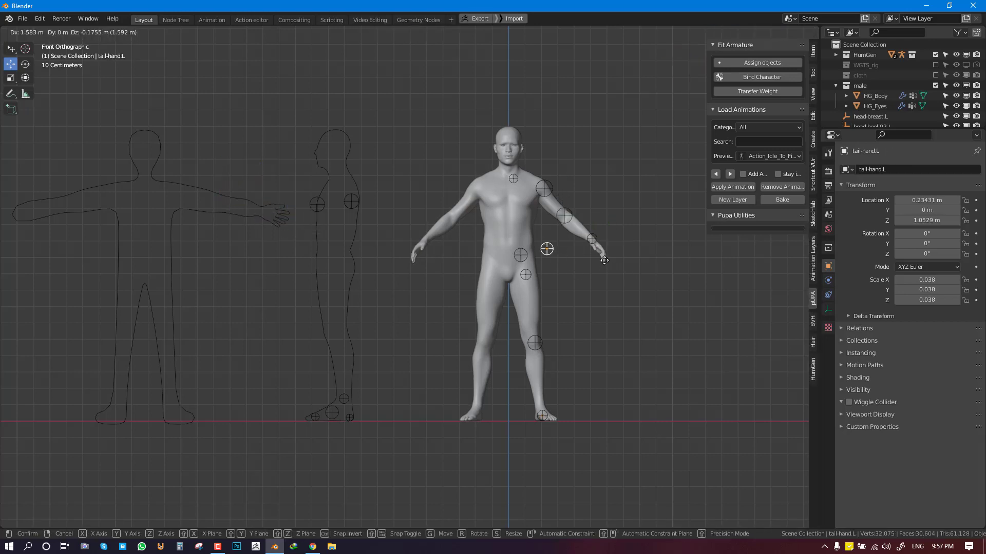
pyautogui.click(604, 260)
# - Rotate the tail-breast.L and head-breast.L markers together by 90° around the global Z axis
pyautogui.click(322, 204)
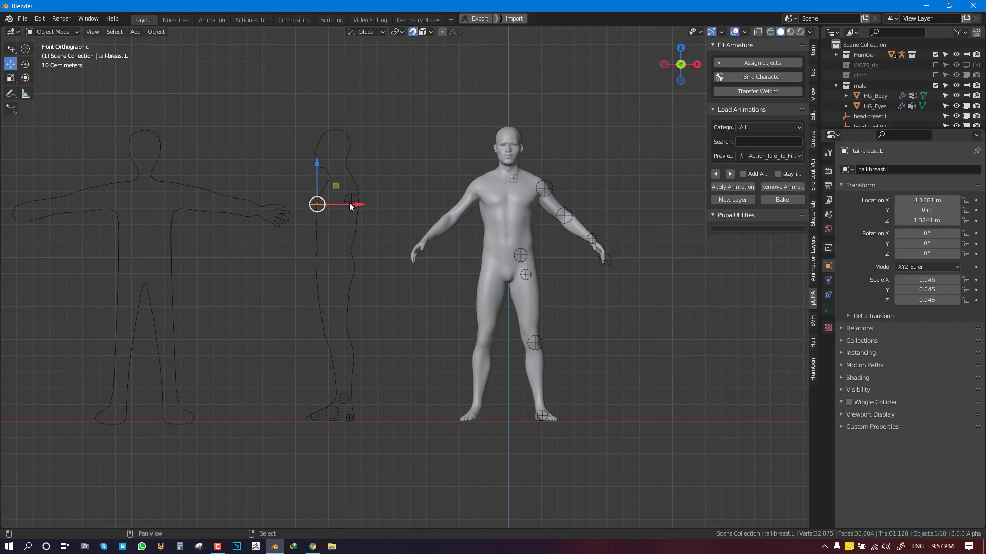
pyautogui.keyDown('shift'); pyautogui.click(349, 203); pyautogui.keyUp('shift')
pyautogui.press('r')
pyautogui.press('z')
pyautogui.press('9')
pyautogui.press('0')
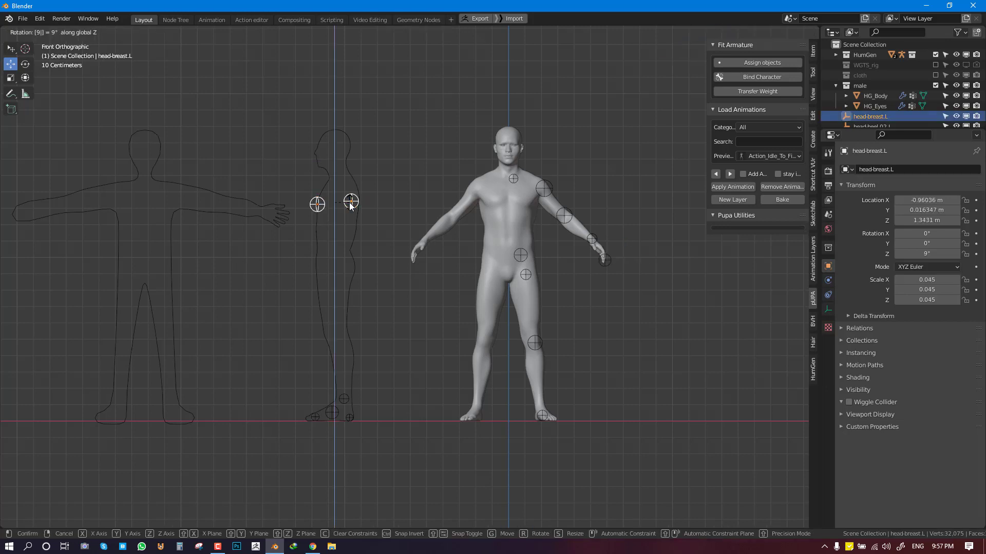
pyautogui.press('Return')
# - Move both breast markers onto the left side of the chest, then shift head-breast.L forward to about Y -0.04, Z 1.33 m
pyautogui.press('g')
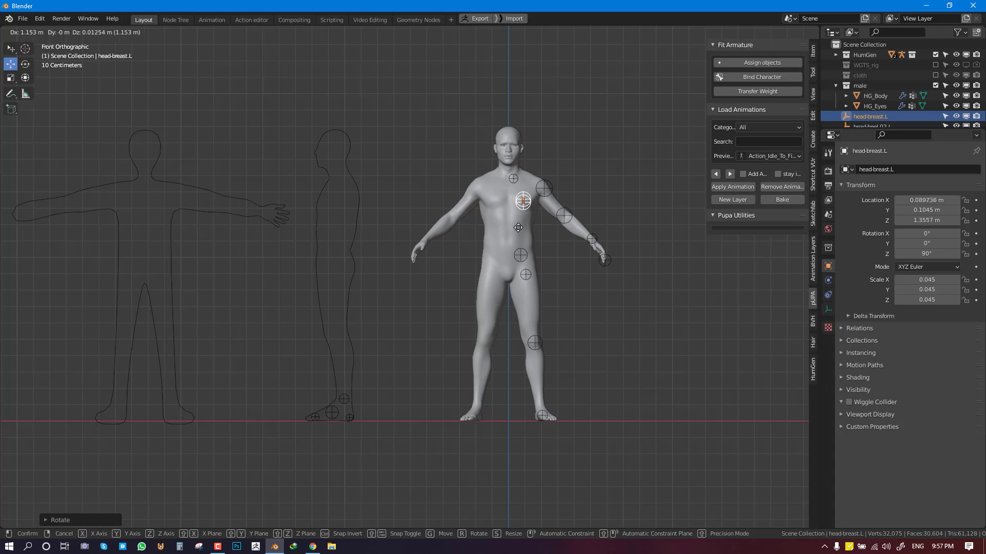
pyautogui.click(523, 201)
pyautogui.press('KP_3')
pyautogui.keyDown('shift'); pyautogui.moveTo(429, 177); pyautogui.dragTo(448, 221, button='middle'); pyautogui.keyUp('shift')
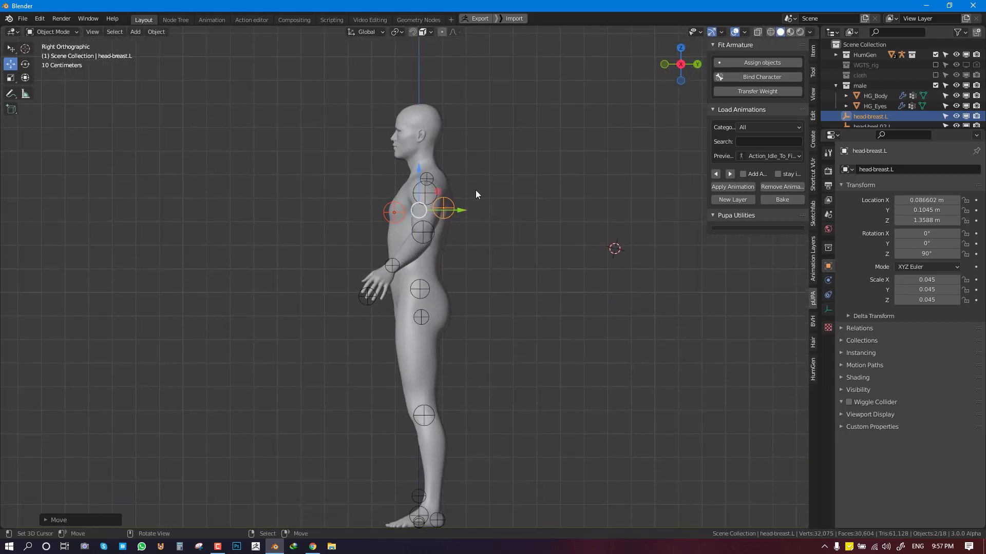
pyautogui.click(456, 215)
pyautogui.press('g')
pyautogui.click(431, 218)
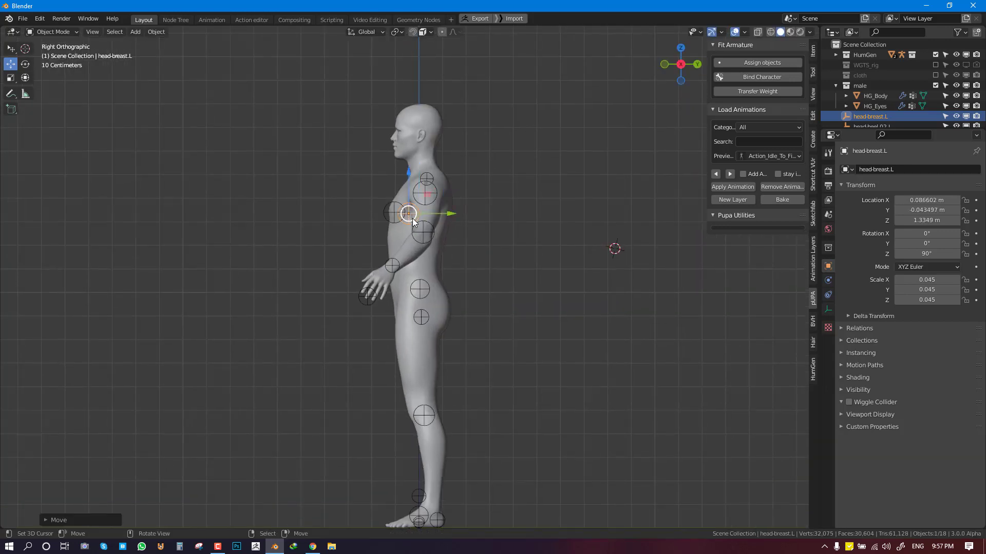
pyautogui.press('KP_1')
pyautogui.click(442, 221)
# - Select the four foot and ankle markers on the side silhouette and rotate them 90° around the global Z axis
pyautogui.scroll(-1, 418, 337)
pyautogui.keyDown('shift'); pyautogui.moveTo(417, 337); pyautogui.dragTo(411, 226, button='middle'); pyautogui.keyUp('shift')
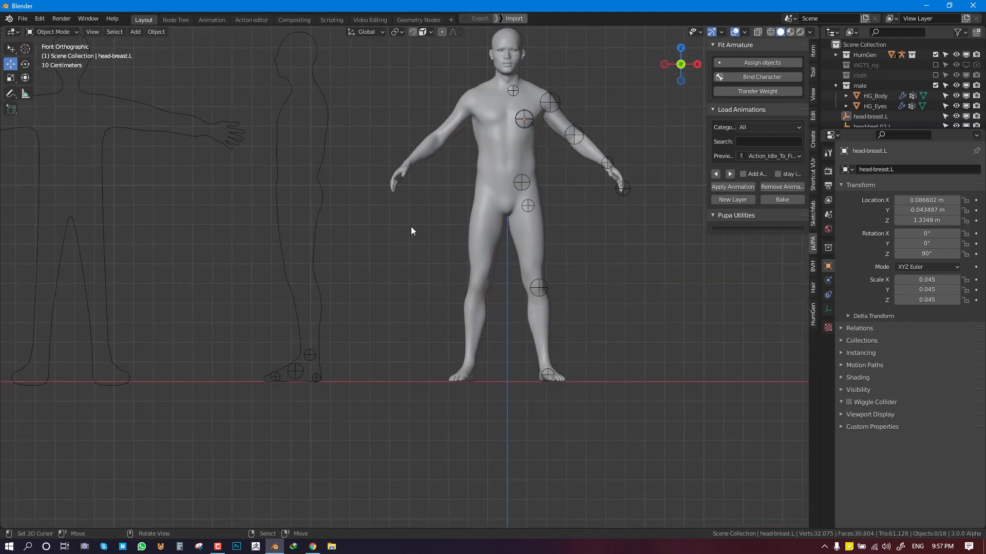
pyautogui.click(271, 379)
pyautogui.keyDown('shift'); pyautogui.click(294, 371); pyautogui.keyUp('shift')
pyautogui.keyDown('shift'); pyautogui.click(310, 355); pyautogui.keyUp('shift')
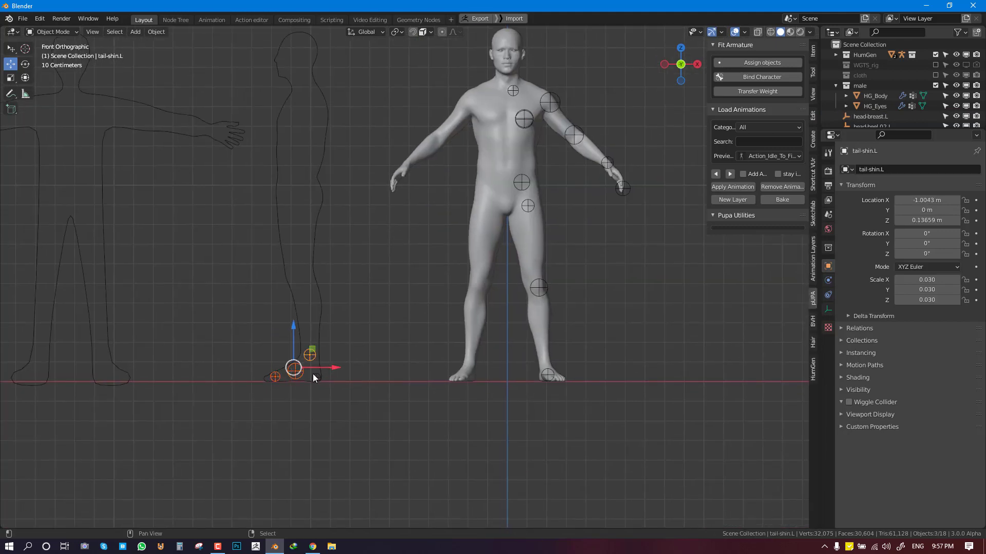
pyautogui.keyDown('shift'); pyautogui.click(313, 374); pyautogui.keyUp('shift')
pyautogui.write('rz90')
pyautogui.press('Return')
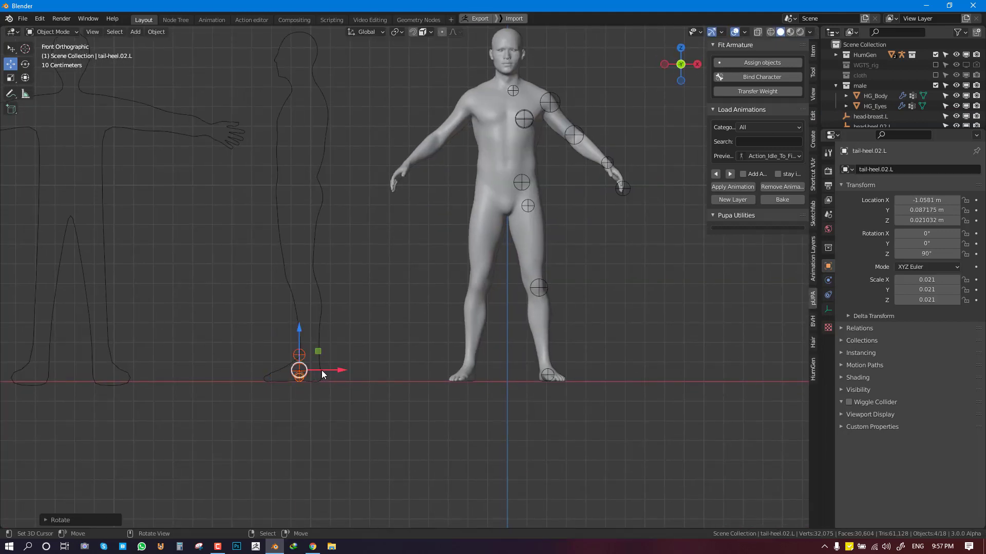
# - Move the four foot markers about 1.27 m along X onto the left foot and rotate them about 24° around Z
pyautogui.press('g')
pyautogui.press('x')
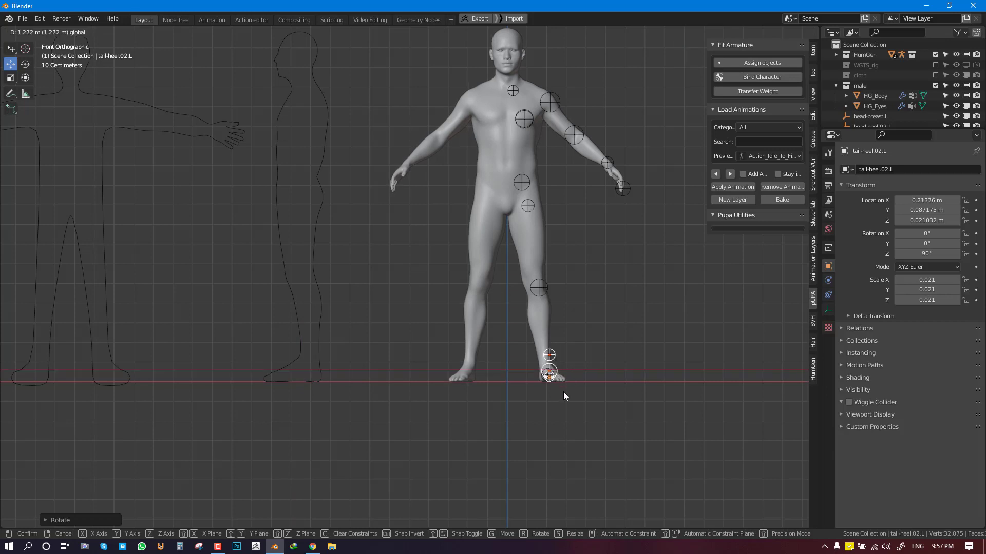
pyautogui.click(570, 391)
pyautogui.press('r')
pyautogui.press('z')
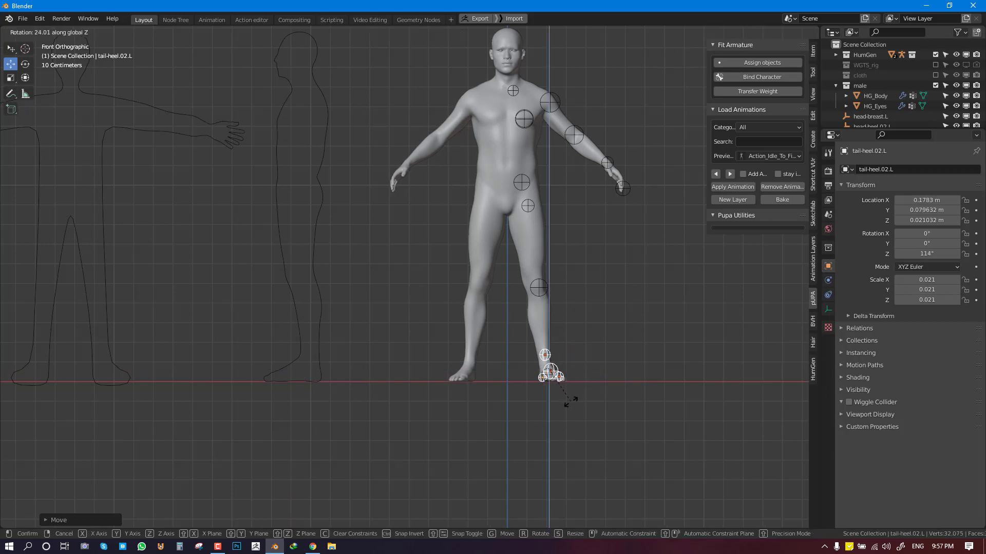
pyautogui.click(570, 399)
pyautogui.moveTo(534, 366); pyautogui.dragTo(424, 359, button='middle')
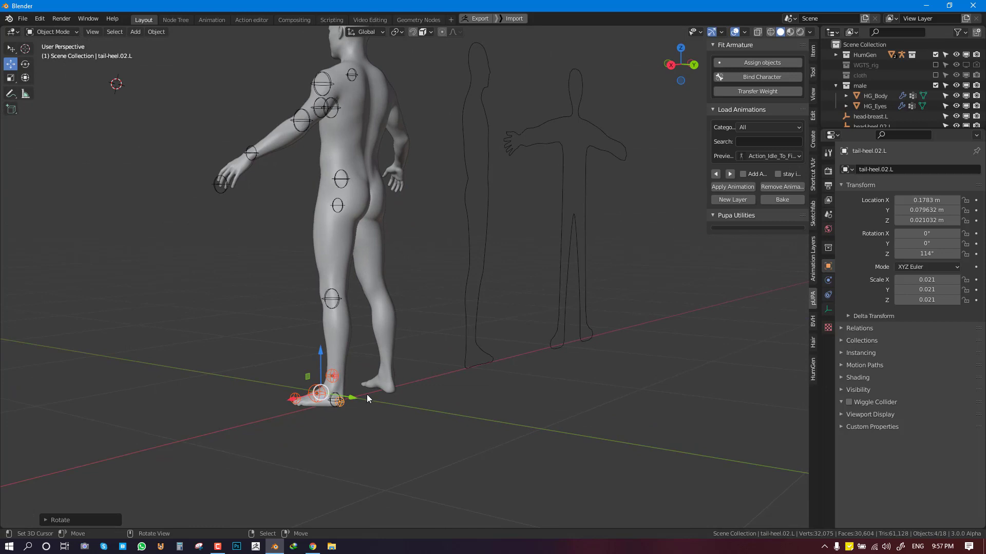
pyautogui.press('KP_1')
pyautogui.click(573, 201)
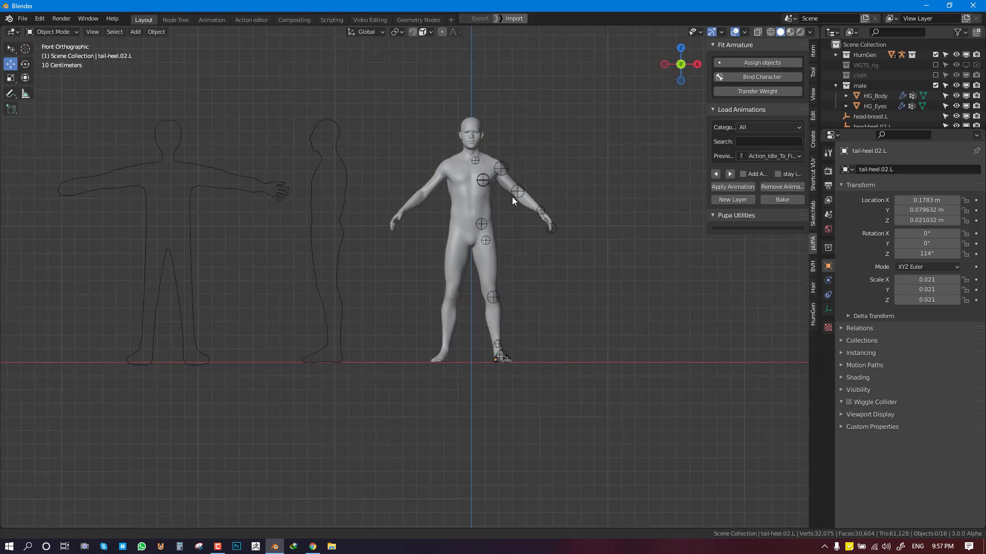
# - Run Bind Character on the "male" collection with the preview MetaRig option enabled
pyautogui.moveTo(506, 269); pyautogui.dragTo(667, 215, button='middle')
pyautogui.scroll(4, 547, 261)
pyautogui.scroll(-4, 547, 257)
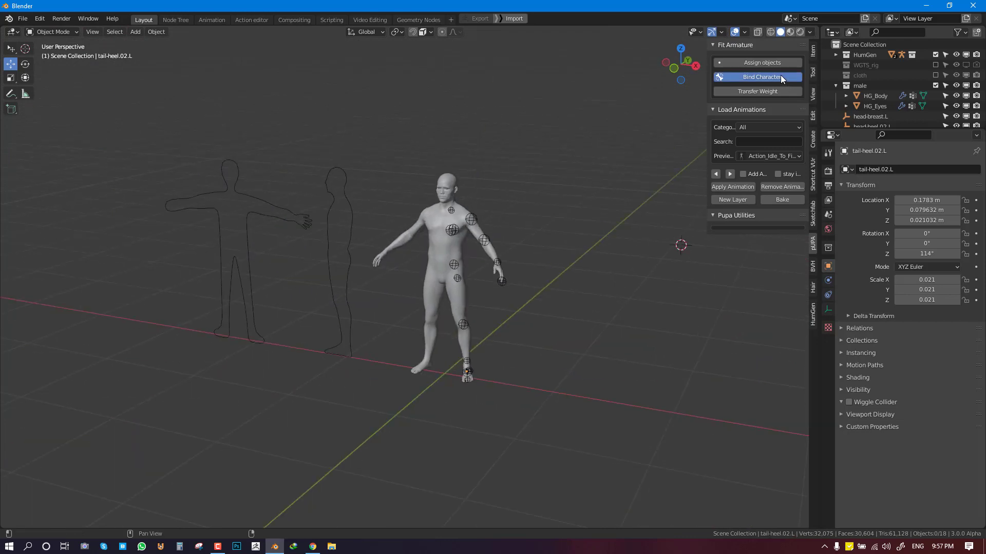
pyautogui.click(780, 77)
pyautogui.click(759, 93)
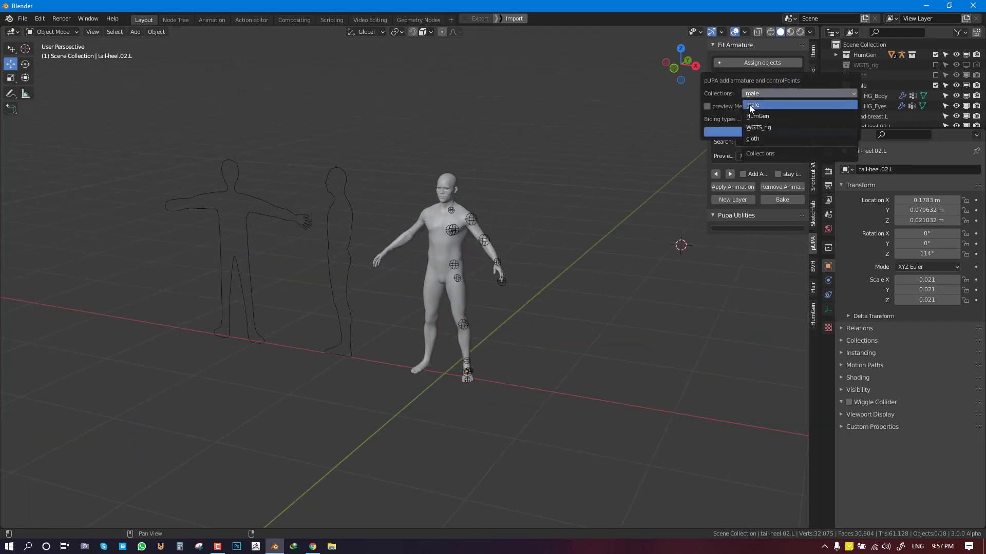
pyautogui.click(757, 105)
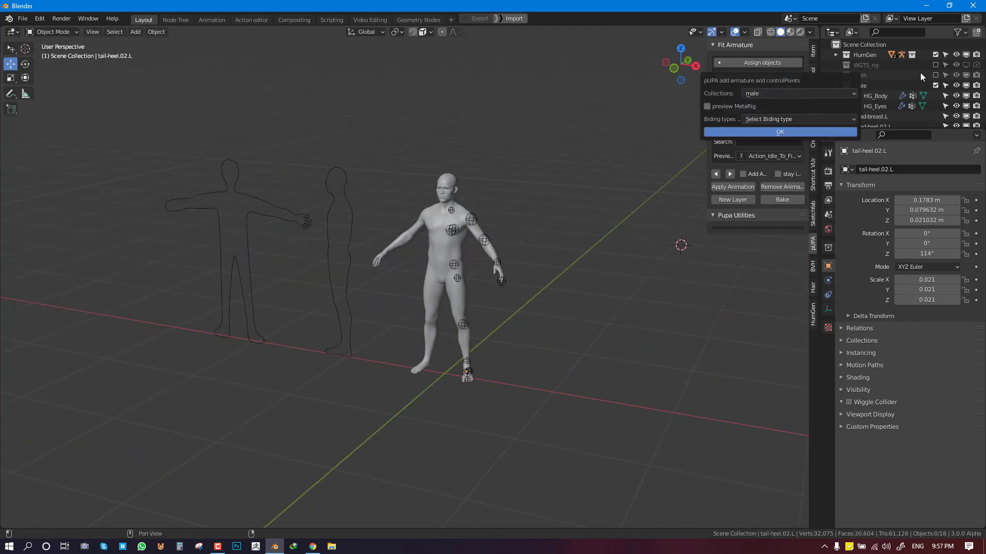
pyautogui.click(719, 107)
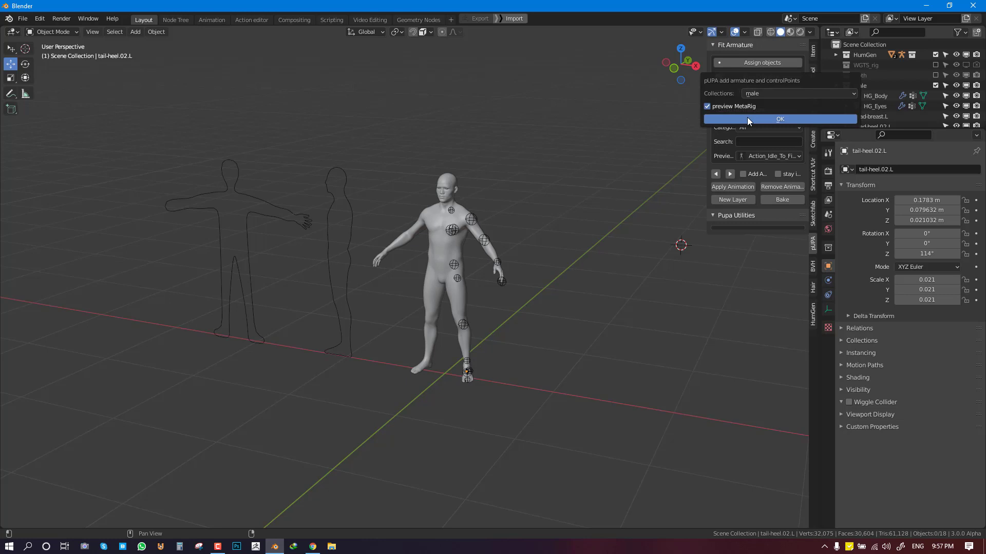
pyautogui.click(747, 117)
# - In the metarig's edit mode, adjust the head of upper_arm.L and the tail of shoulder.L at the left shoulder
pyautogui.press('KP_1')
pyautogui.scroll(4, 482, 241)
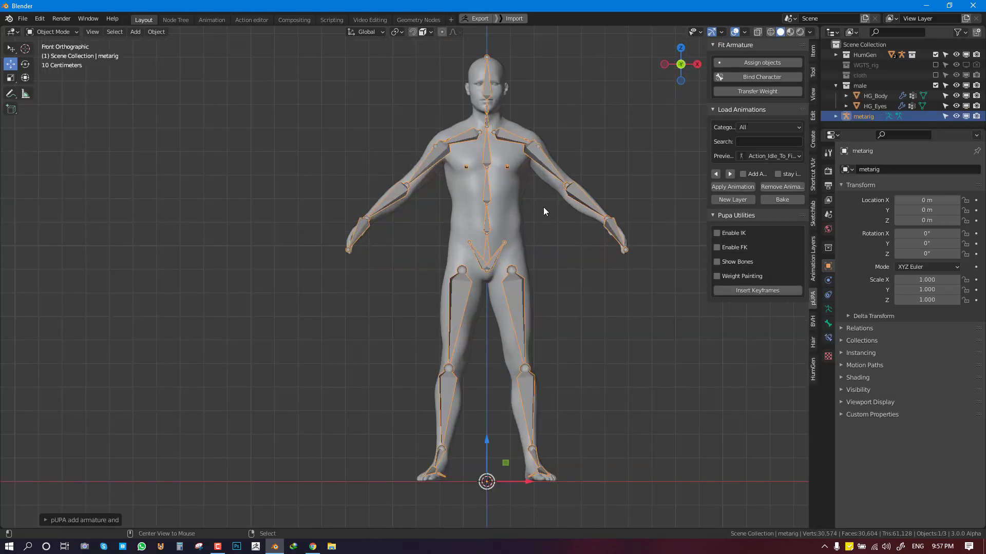
pyautogui.moveTo(427, 230); pyautogui.dragTo(436, 198, button='middle')
pyautogui.press('KP_1')
pyautogui.press('Tab')
pyautogui.click(415, 152)
pyautogui.press('g')
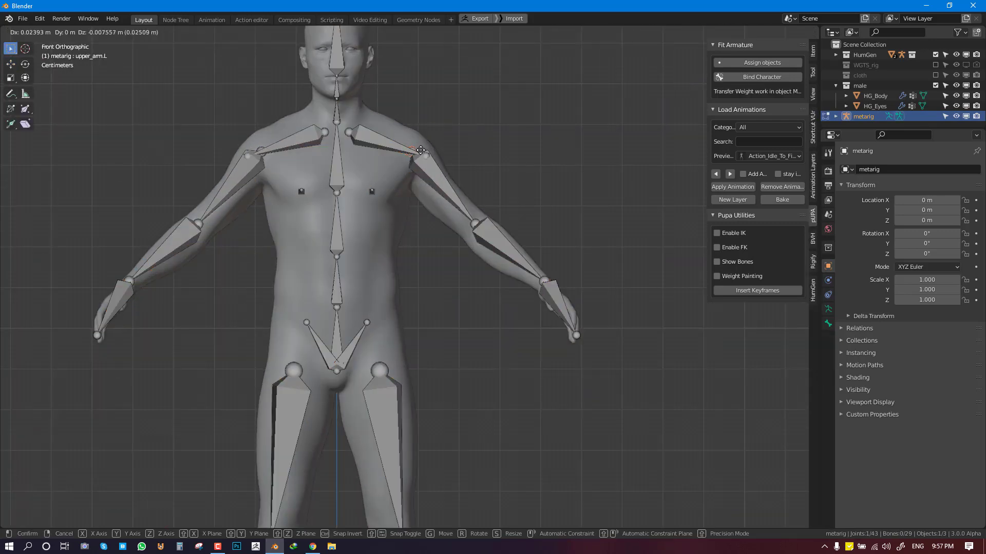
pyautogui.click(420, 152)
pyautogui.click(420, 153)
pyautogui.press('g')
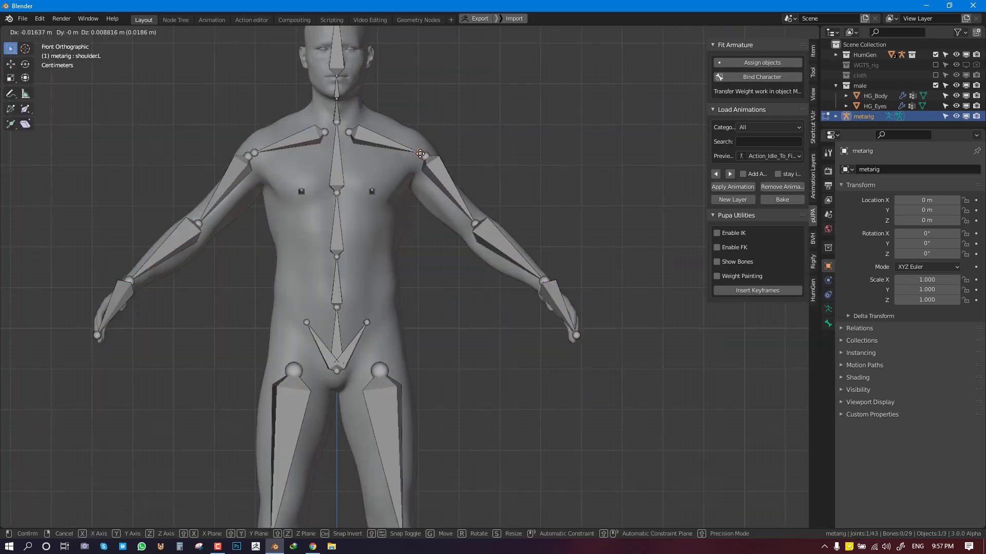
pyautogui.click(420, 154)
pyautogui.rightClick(432, 163)
pyautogui.press('g')
pyautogui.click(425, 153)
pyautogui.hotkey('ctrl', 'z')
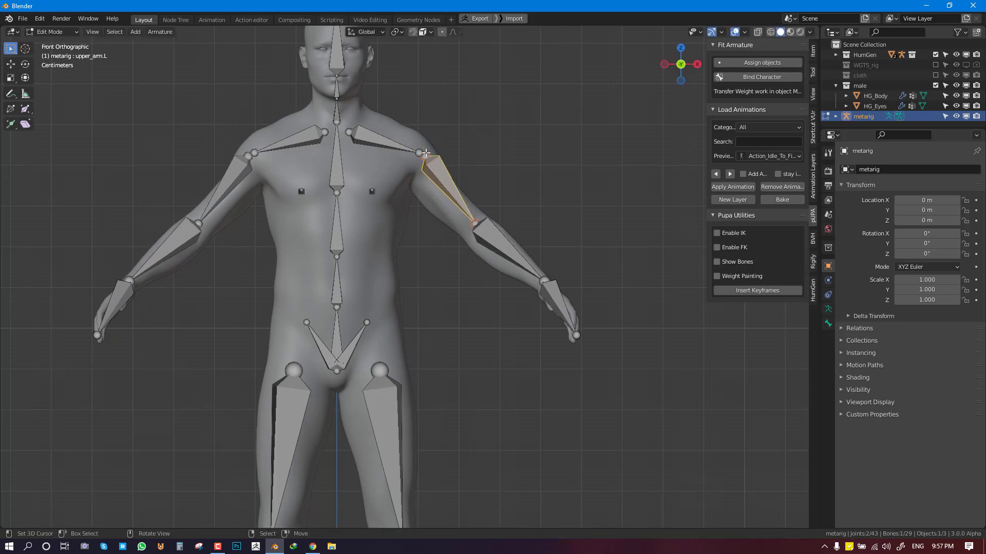
# - Move the head of upper_arm.L up and inward onto the left shoulder joint
pyautogui.press('g')
pyautogui.click(427, 150)
pyautogui.moveTo(426, 150); pyautogui.dragTo(344, 181, button='middle')
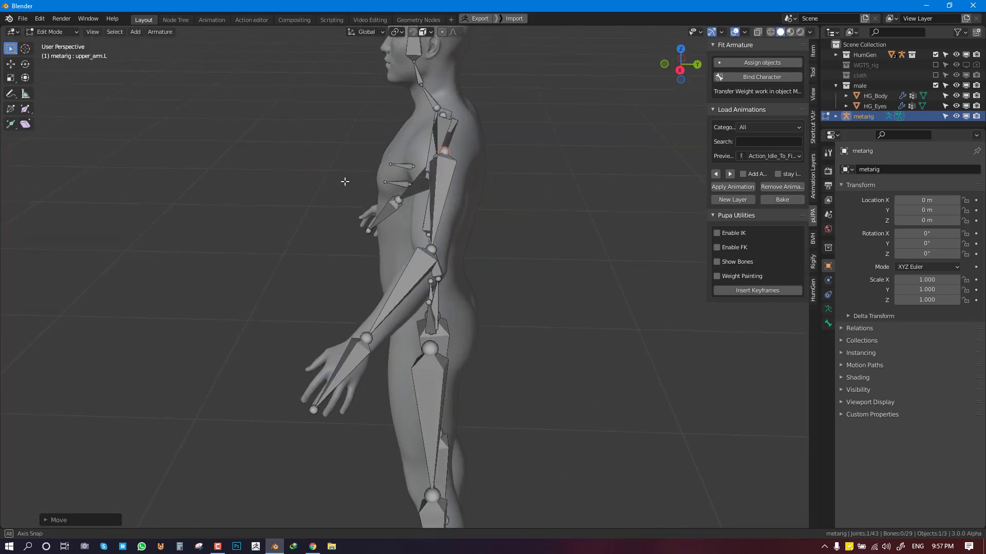
pyautogui.press('KP_1')
pyautogui.press('g')
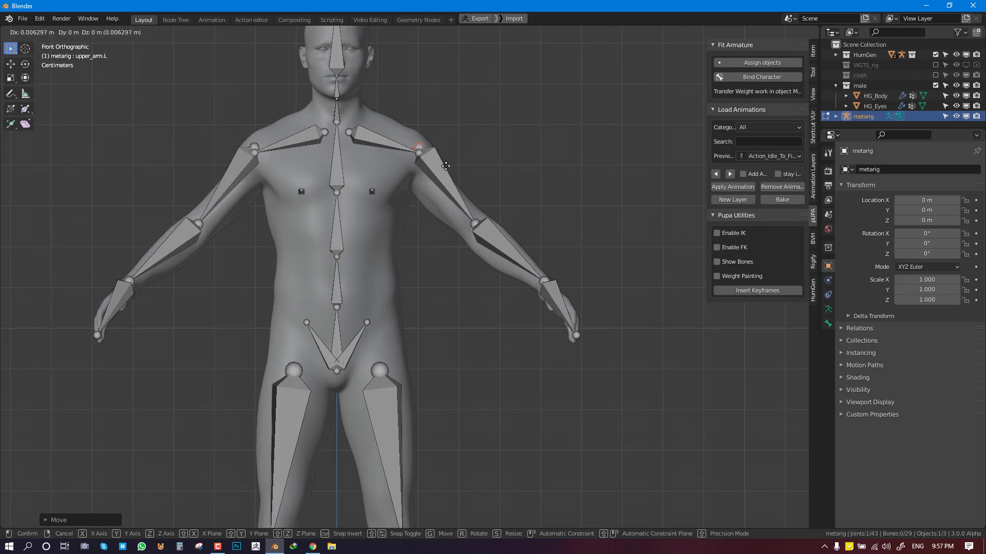
pyautogui.click(445, 166)
# - Place the 3D cursor on the head of upper_arm.L and snap the tail of shoulder.L to it
pyautogui.hotkey('shift', 's')
pyautogui.click(444, 228)
pyautogui.click(419, 153)
pyautogui.hotkey('shift', 's')
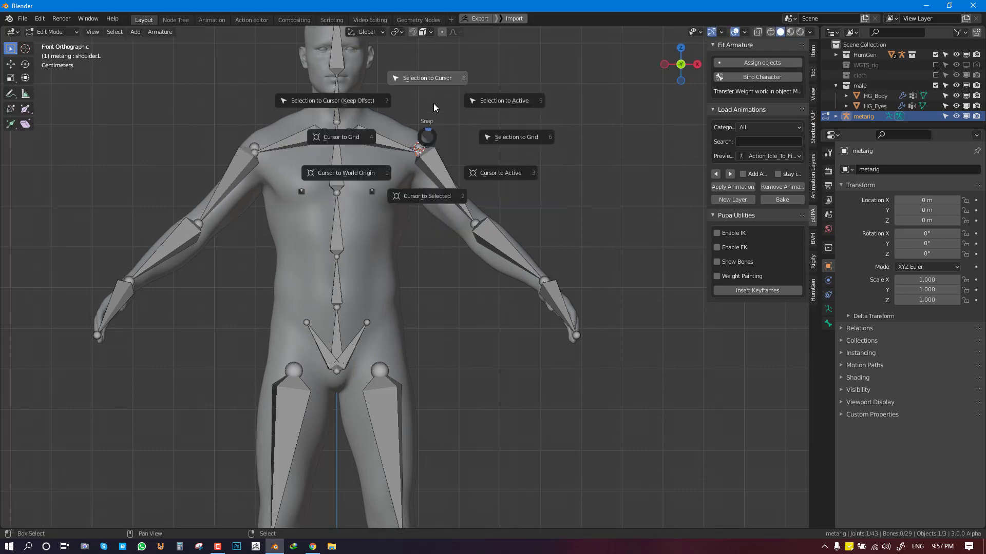
pyautogui.click(436, 107)
# - Adjust the head of thigh.L, place the 3D cursor on it and snap the tip of pelvis.L to the cursor
pyautogui.scroll(-4, 409, 290)
pyautogui.scroll(2, 414, 267)
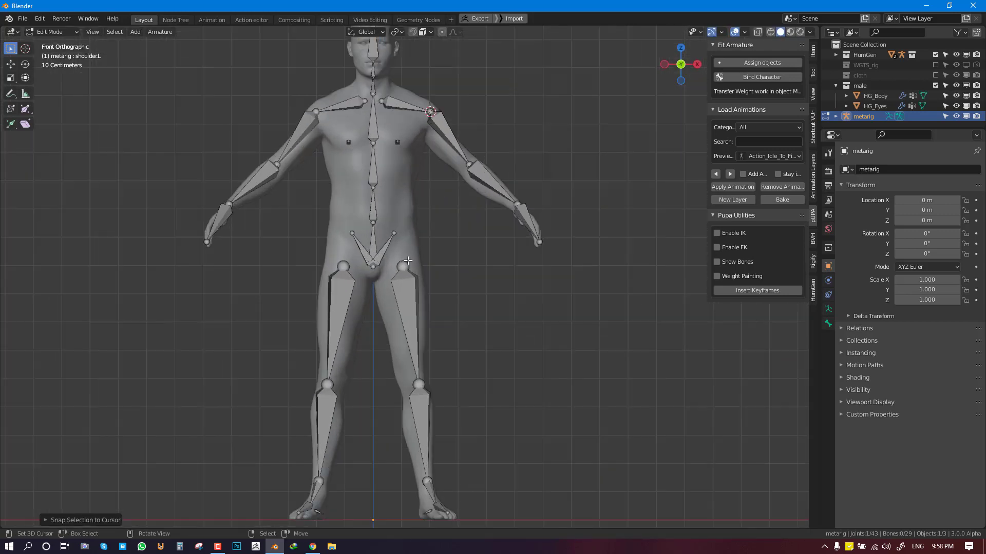
pyautogui.click(408, 261)
pyautogui.hotkey('shift', 's')
pyautogui.click(393, 251)
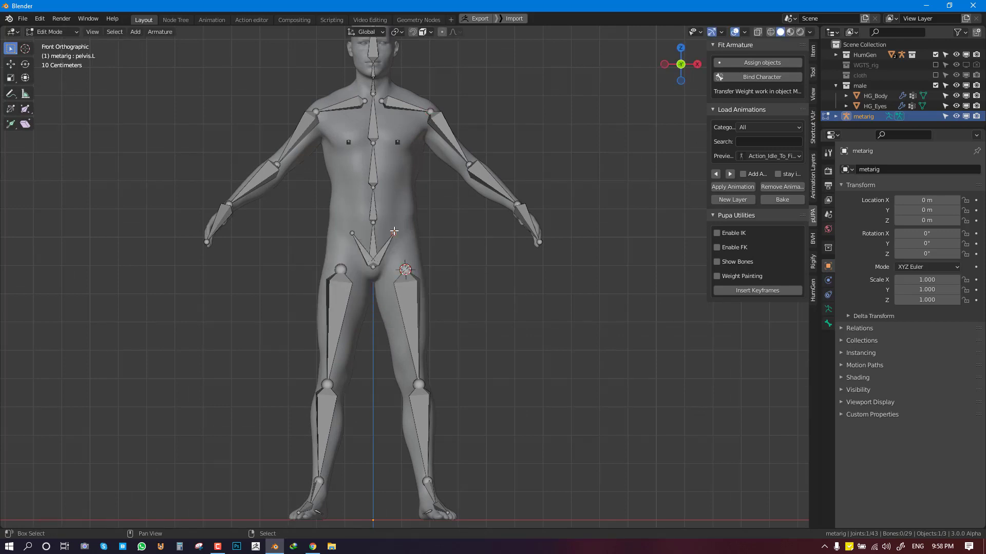
pyautogui.hotkey('shift', 's')
pyautogui.click(389, 171)
# - From the side view, adjust the metarig's left foot, ankle and knee joints to the leg, and leave edit mode
pyautogui.scroll(-5, 440, 260)
pyautogui.moveTo(439, 259); pyautogui.dragTo(435, 321, button='middle')
pyautogui.scroll(5, 431, 315)
pyautogui.keyDown('shift'); pyautogui.moveTo(434, 322); pyautogui.dragTo(392, 207, button='middle'); pyautogui.keyUp('shift')
pyautogui.scroll(2, 392, 278)
pyautogui.keyDown('shift'); pyautogui.moveTo(365, 407); pyautogui.dragTo(350, 340, button='middle'); pyautogui.keyUp('shift')
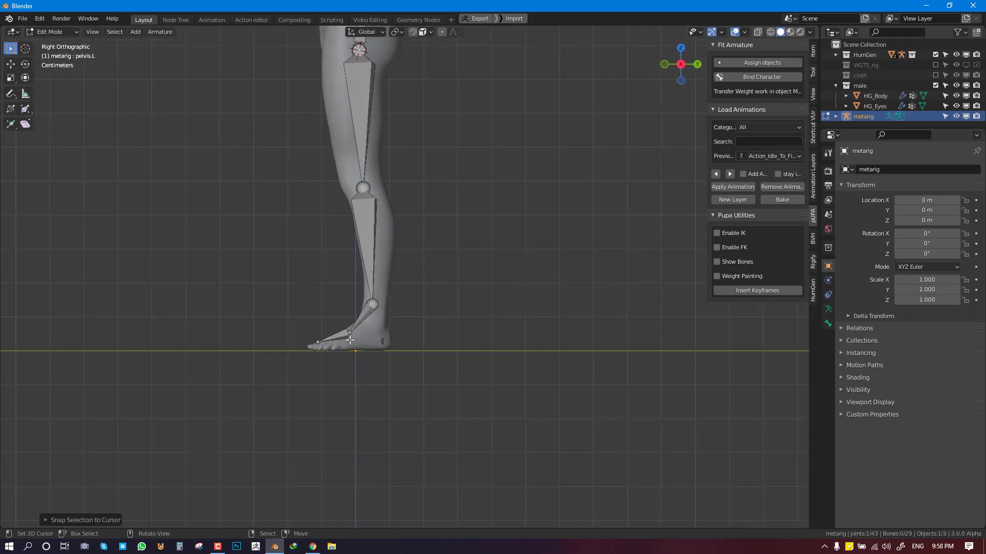
pyautogui.moveTo(349, 333); pyautogui.dragTo(368, 313)
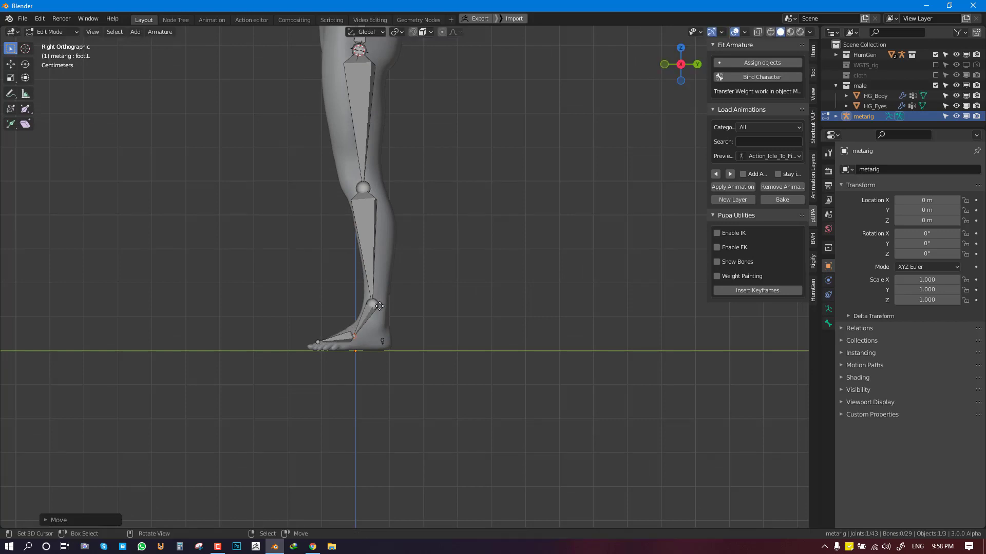
pyautogui.moveTo(380, 306); pyautogui.dragTo(383, 321, button='right')
pyautogui.moveTo(369, 187); pyautogui.dragTo(364, 188, button='right')
pyautogui.keyDown('shift'); pyautogui.moveTo(384, 210); pyautogui.dragTo(416, 358, button='middle'); pyautogui.keyUp('shift')
pyautogui.keyDown('alt'); pyautogui.moveTo(426, 313); pyautogui.dragTo(449, 299, button='middle'); pyautogui.keyUp('alt')
pyautogui.scroll(-2, 448, 200)
pyautogui.press('Tab')
# - In edit mode, reposition the joint at the upper end of the metarig's neck bone spine.004 from the side view
pyautogui.keyDown('shift'); pyautogui.moveTo(445, 181); pyautogui.dragTo(471, 281, button='middle'); pyautogui.keyUp('shift')
pyautogui.scroll(3, 471, 292)
pyautogui.keyDown('alt'); pyautogui.moveTo(482, 303); pyautogui.dragTo(469, 303, button='middle'); pyautogui.keyUp('alt')
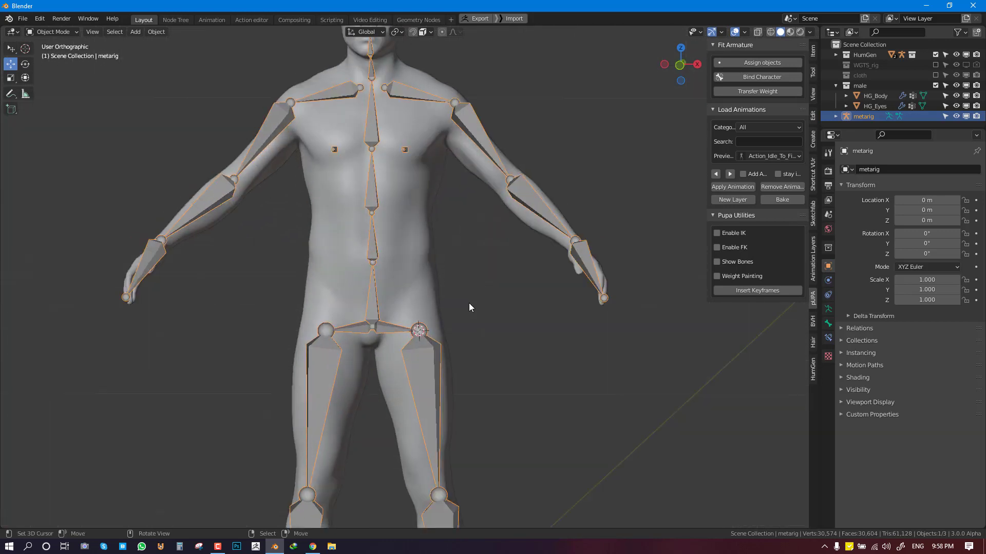
pyautogui.keyDown('shift'); pyautogui.moveTo(458, 155); pyautogui.dragTo(461, 326, button='middle'); pyautogui.keyUp('shift')
pyautogui.press('Tab')
pyautogui.moveTo(387, 202); pyautogui.dragTo(403, 228, button='right')
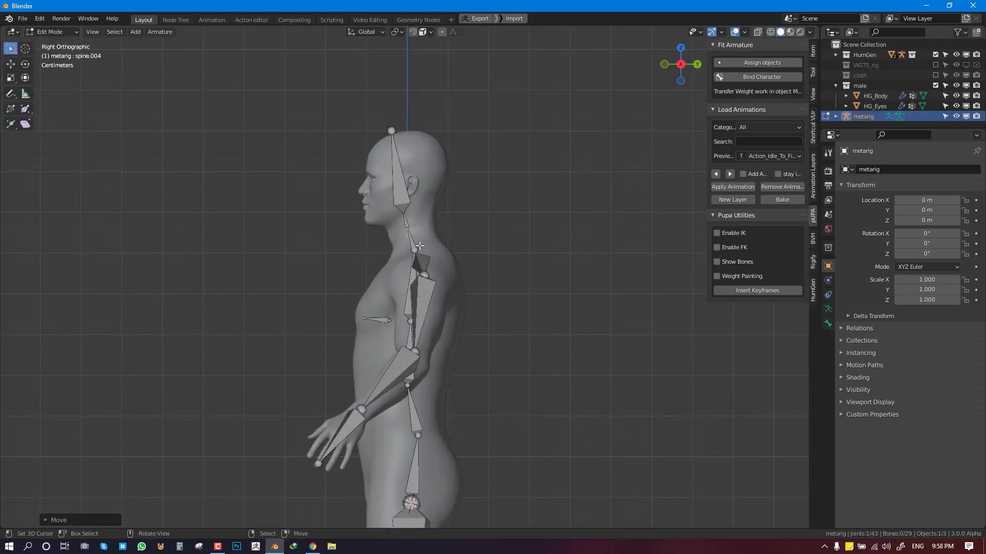
# - Move the joint at the base of the metarig's neck slightly upward and leave edit mode
pyautogui.hotkey('alt', 'a')
pyautogui.press('c')
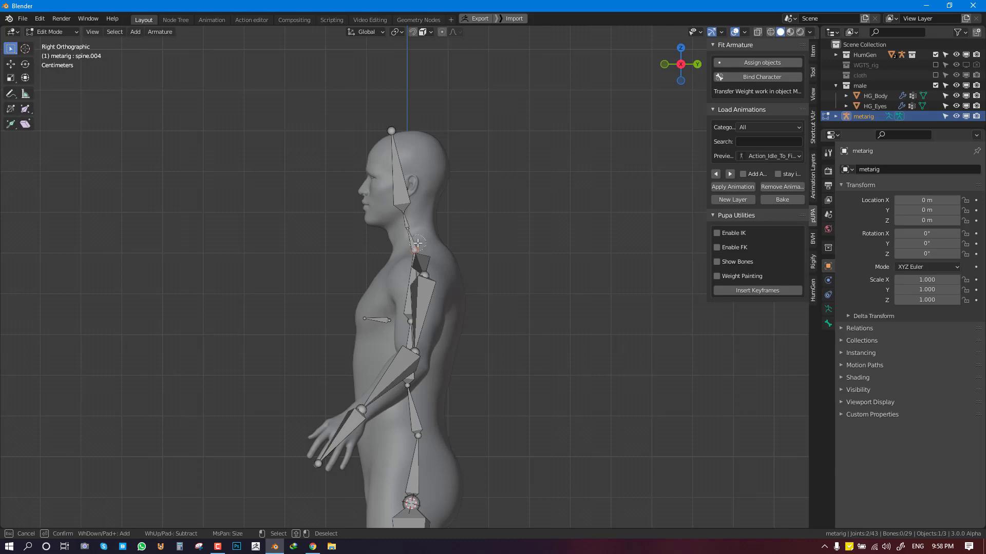
pyautogui.rightClick(418, 243)
pyautogui.press('g')
pyautogui.click(416, 238)
pyautogui.hotkey('alt', 'a')
pyautogui.keyDown('alt'); pyautogui.moveTo(416, 237); pyautogui.dragTo(396, 211, button='middle'); pyautogui.keyUp('alt')
pyautogui.press('Tab')
# - Bind the male collection to the metarig using the Automatic weight binding type, with the metarig preview off
pyautogui.scroll(-6, 422, 233)
pyautogui.scroll(2, 390, 148)
pyautogui.click(768, 78)
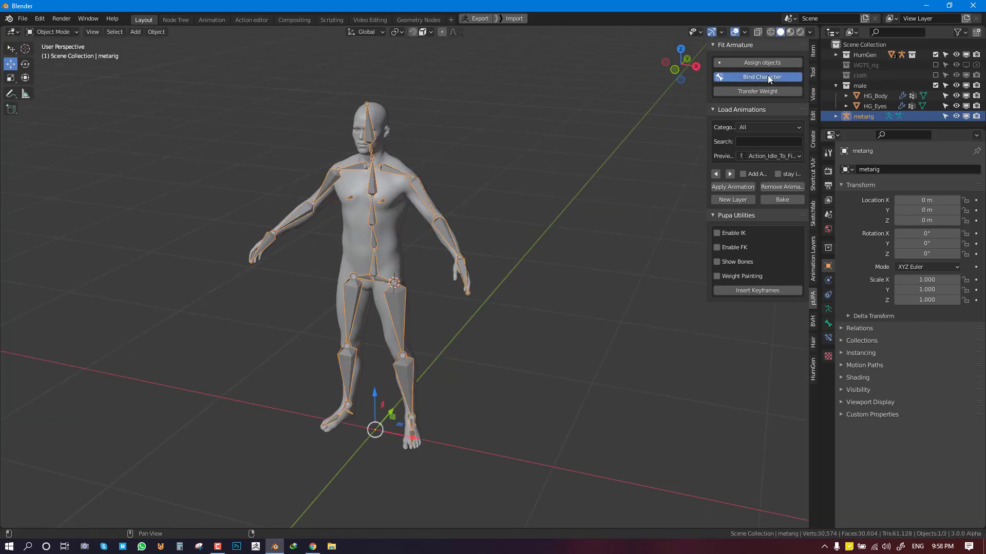
pyautogui.click(765, 118)
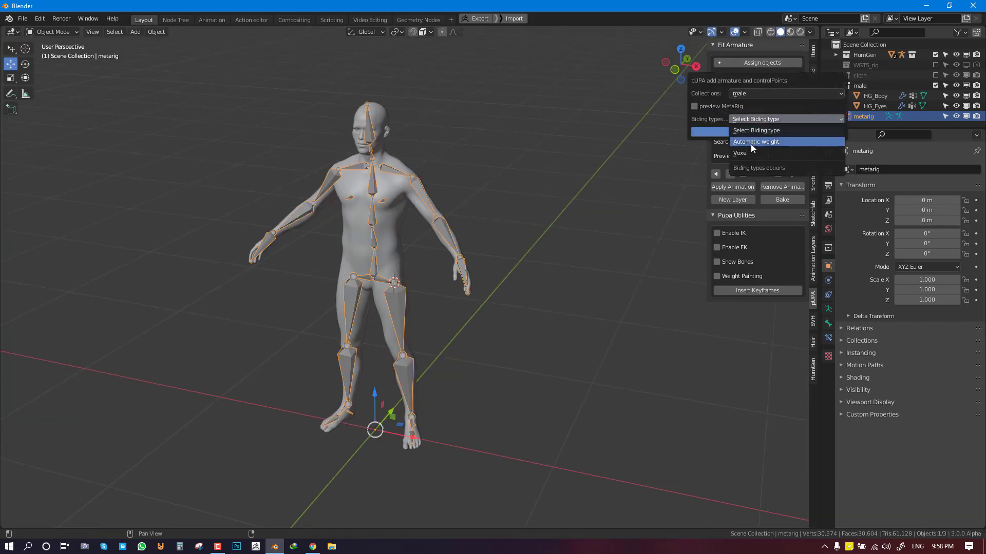
pyautogui.click(750, 143)
pyautogui.click(753, 120)
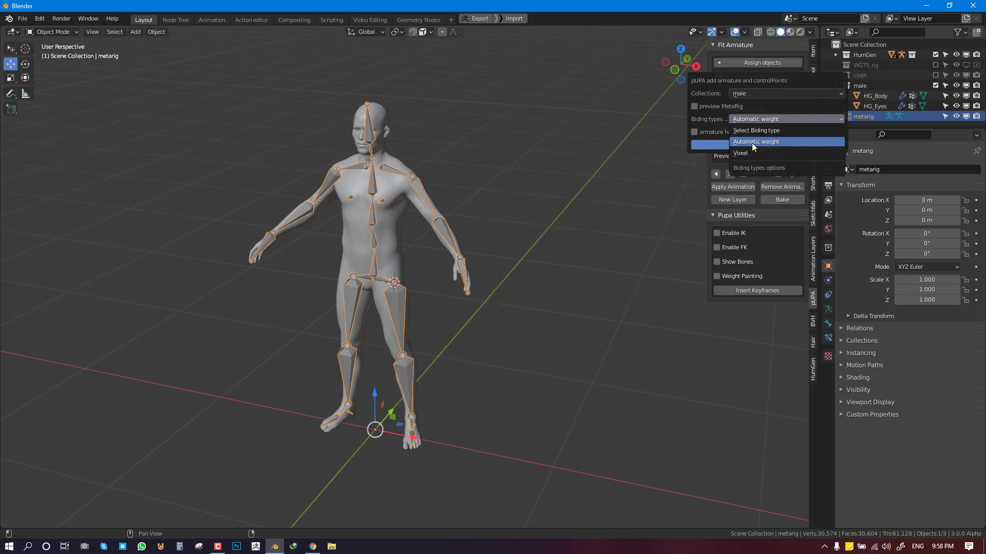
pyautogui.click(752, 142)
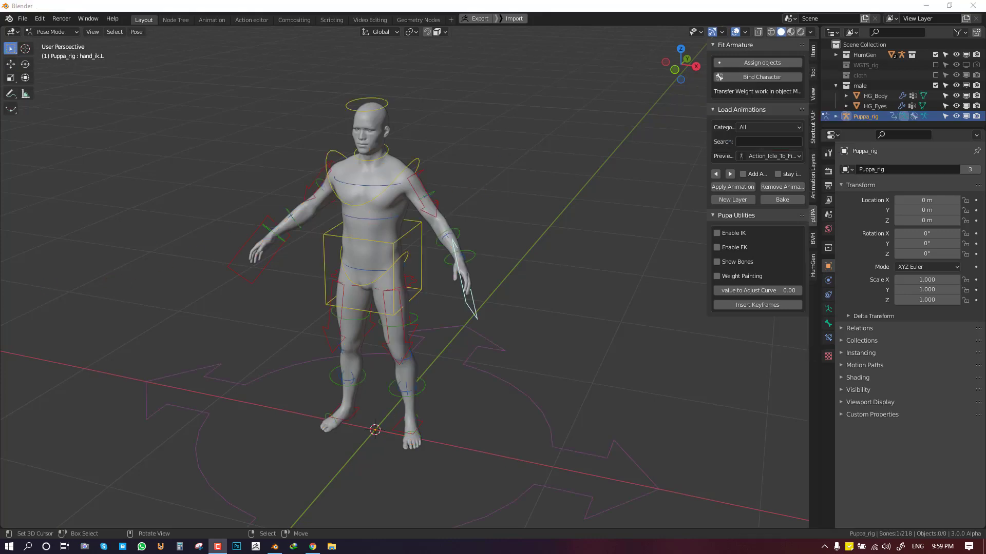
# - From the front view, raise the left hand IK control and rotate the left shoulder control upward to test the deformation
pyautogui.moveTo(473, 311); pyautogui.dragTo(453, 282, button='middle')
pyautogui.scroll(2, 459, 279)
pyautogui.press('g')
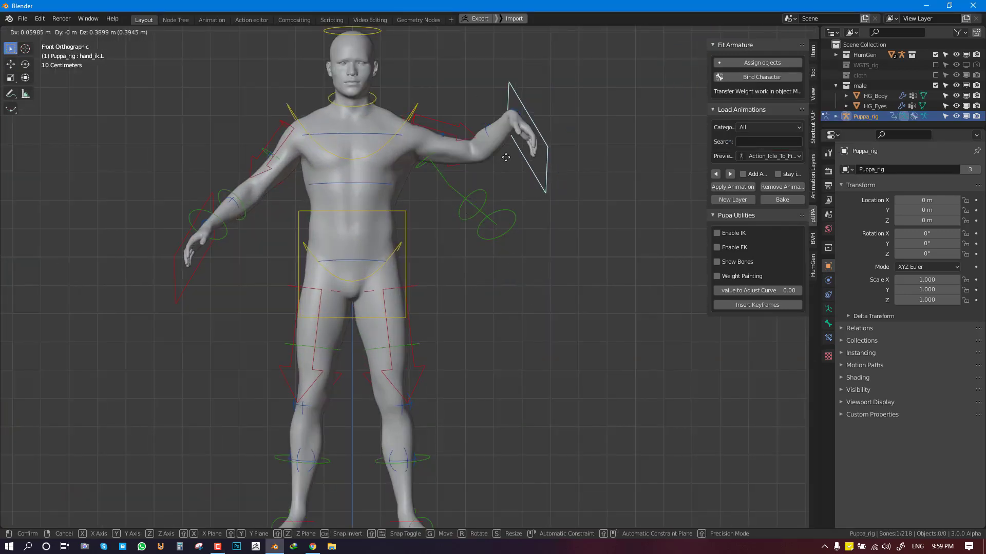
pyautogui.click(425, 153)
pyautogui.hotkey('shift', 'z')
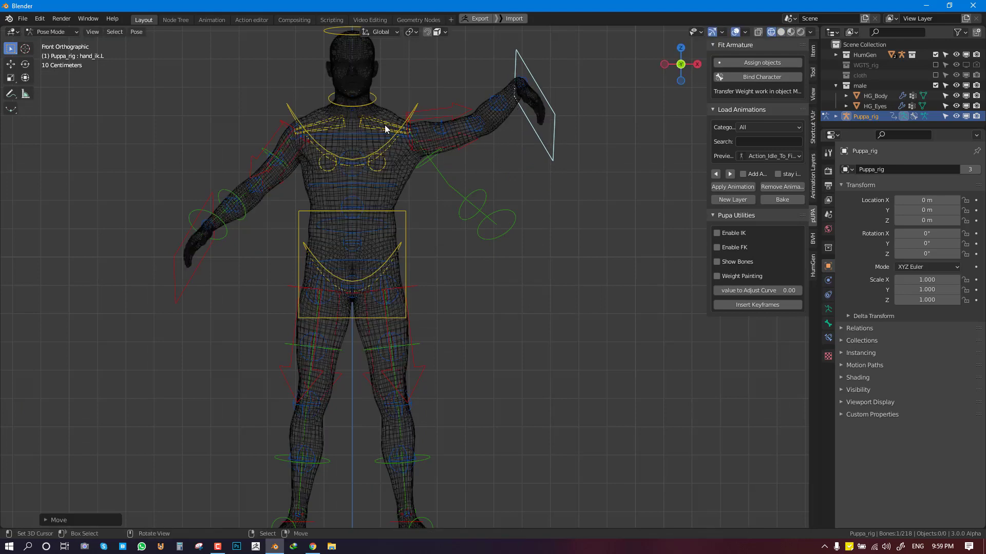
pyautogui.click(384, 125)
pyautogui.hotkey('shift', 'z')
pyautogui.press('r')
pyautogui.click(334, 112)
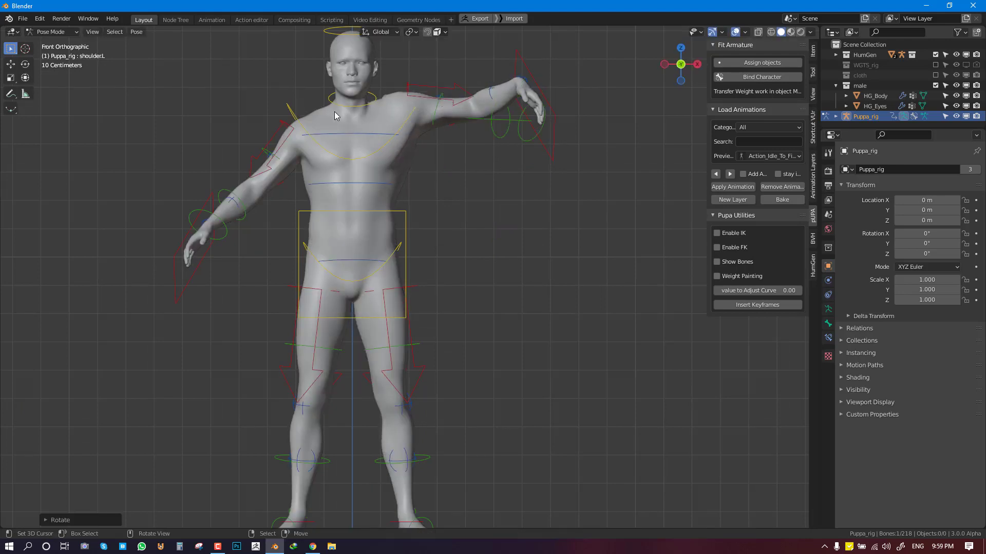
# - Rotate the right shoulder control upward by about 45 degrees to test its deformation
pyautogui.hotkey('shift', 'z')
pyautogui.click(328, 118)
pyautogui.hotkey('shift', 'z')
pyautogui.press('r')
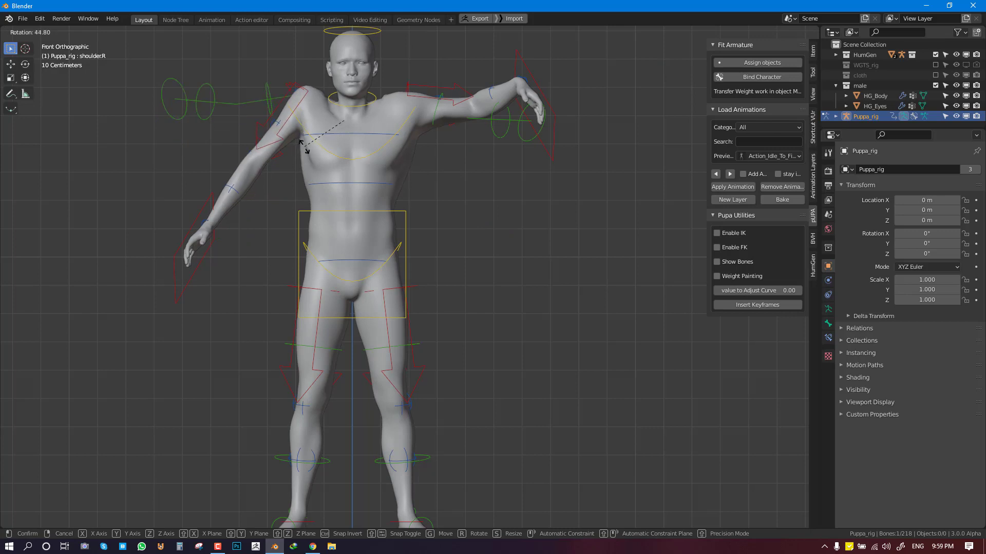
pyautogui.click(305, 148)
# - Select all controls of the rig and clear their pose transforms
pyautogui.scroll(-6, 433, 171)
pyautogui.press('a')
pyautogui.hotkey('alt', 'r')
pyautogui.scroll(2, 413, 275)
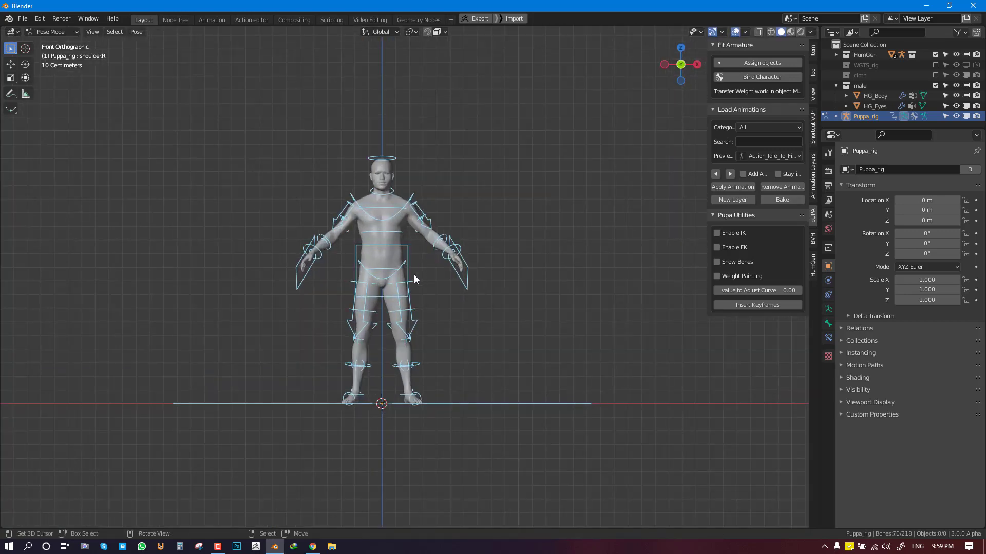
# - Try rotating the hips control from the front view to check the deformation
pyautogui.click(403, 269)
pyautogui.scroll(2, 414, 266)
pyautogui.click(399, 262)
pyautogui.press('r')
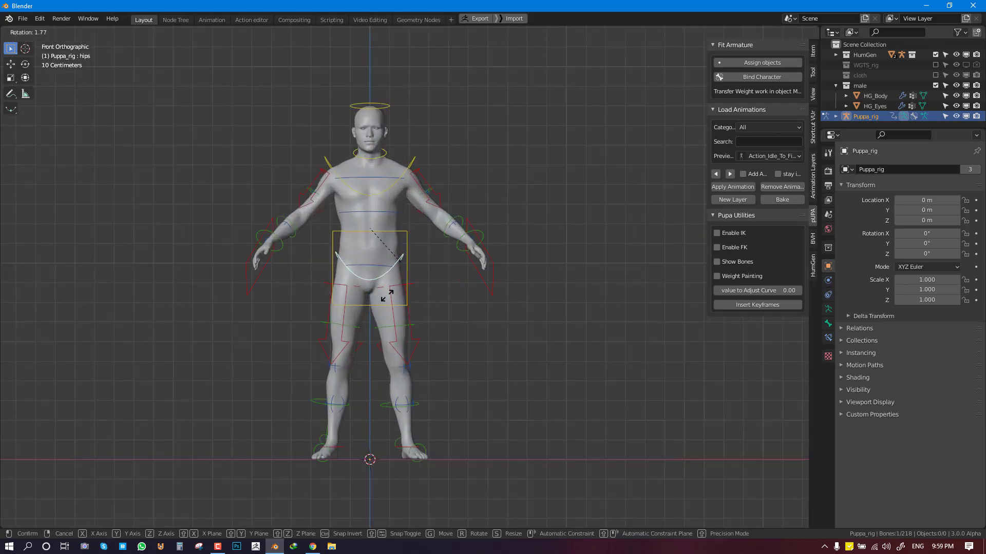
pyautogui.press('Escape')
# - Return to object mode, enable the cloth collection and isolate all its objects in local view
pyautogui.moveTo(501, 204); pyautogui.dragTo(430, 251, button='middle')
pyautogui.hotkey('ctrl', 'Tab')
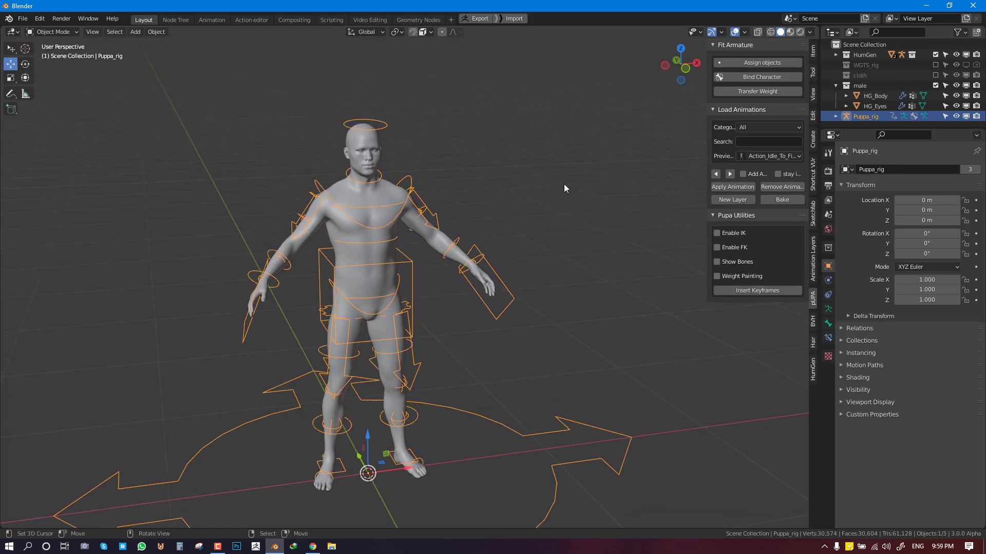
pyautogui.click(834, 86)
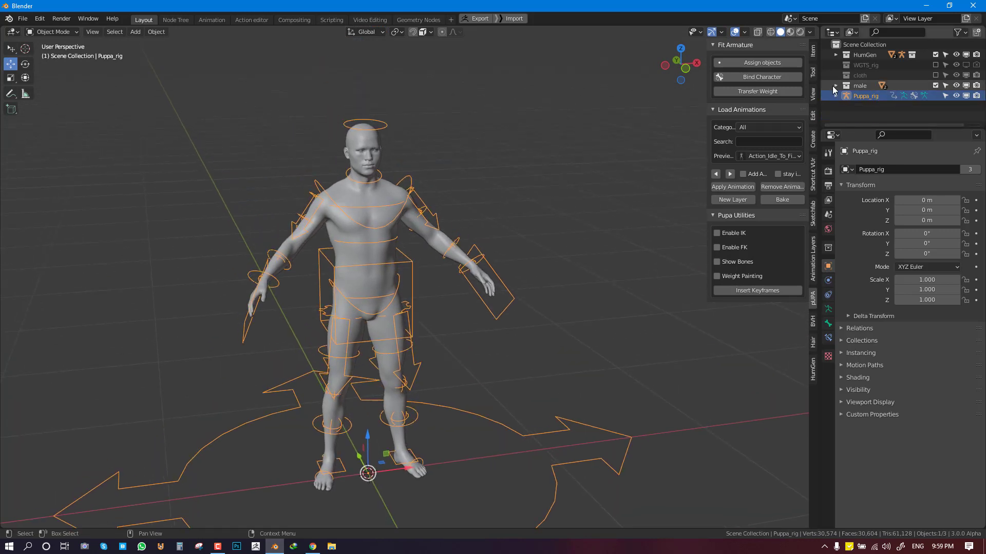
pyautogui.click(936, 76)
pyautogui.click(892, 75)
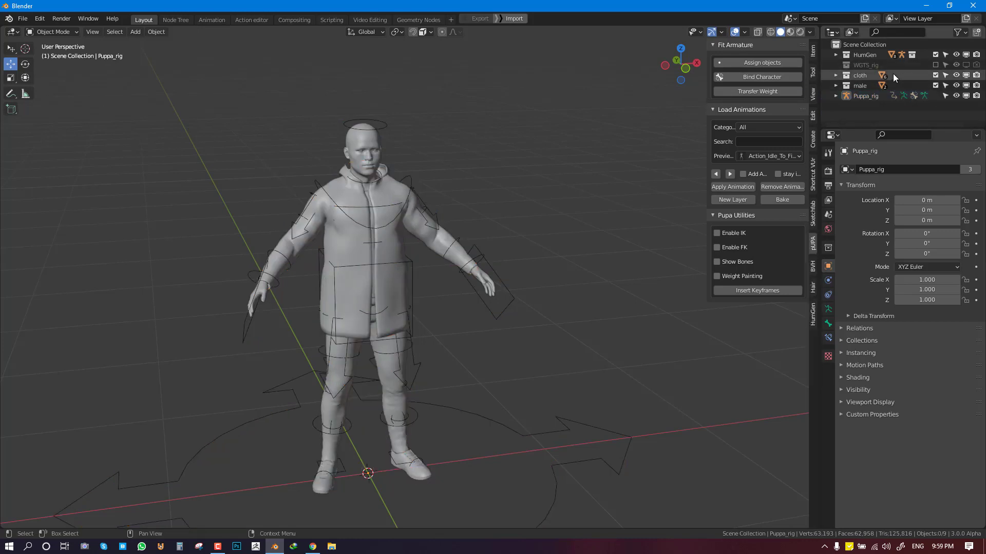
pyautogui.click(860, 75)
pyautogui.rightClick(860, 75)
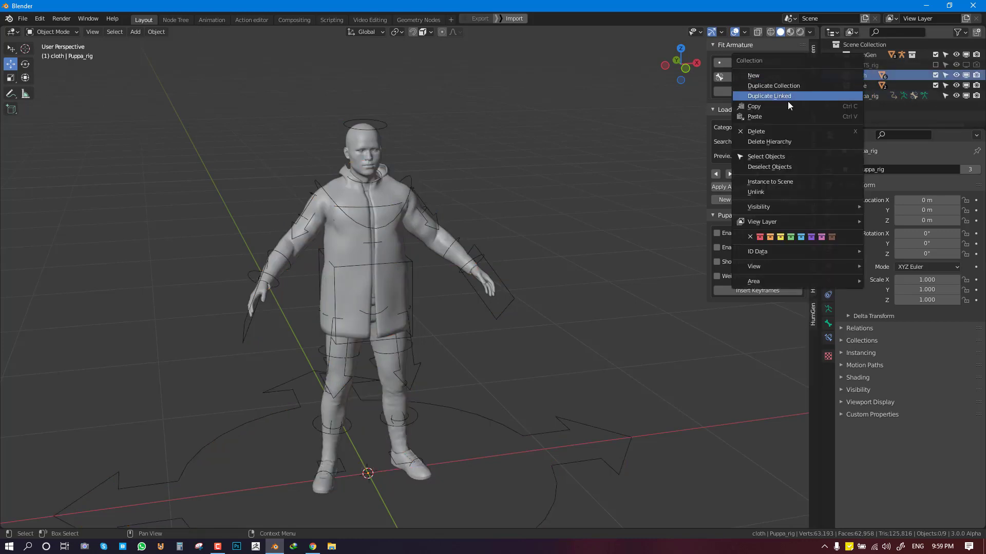
pyautogui.click(774, 158)
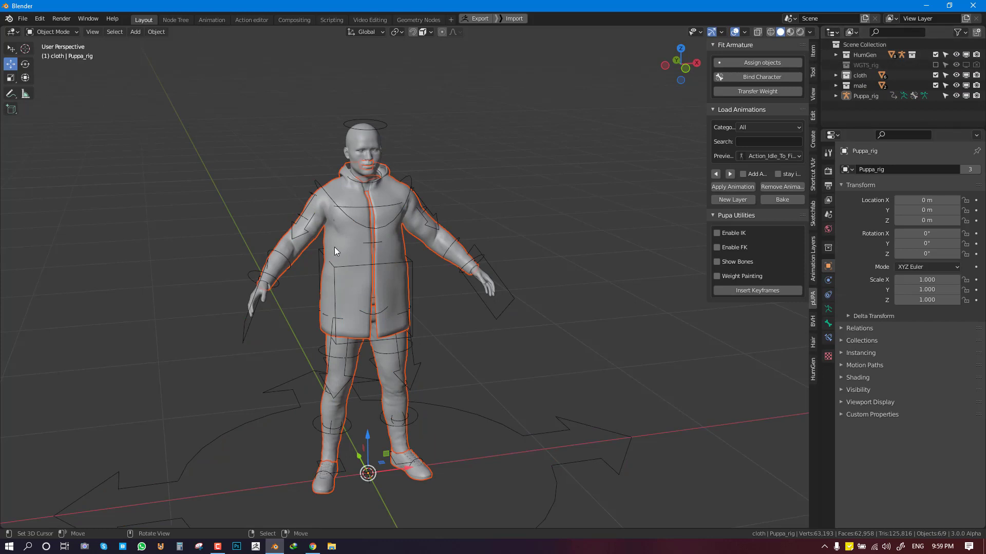
pyautogui.press('KP_Divide')
# - Examine the shape keys of the parka HG_Parka_Male in its expanded shape key list and look around the isolated clothing
pyautogui.click(443, 185)
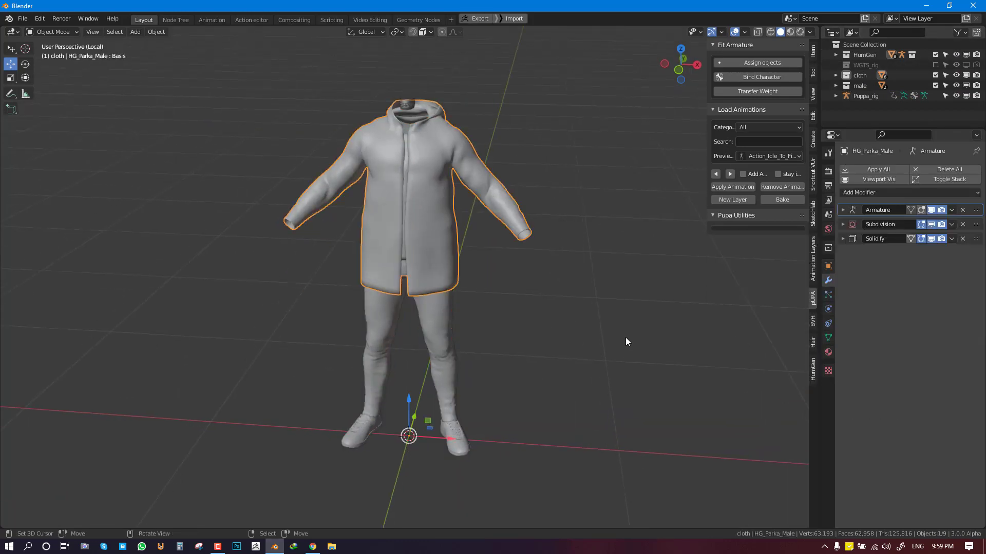
pyautogui.click(828, 338)
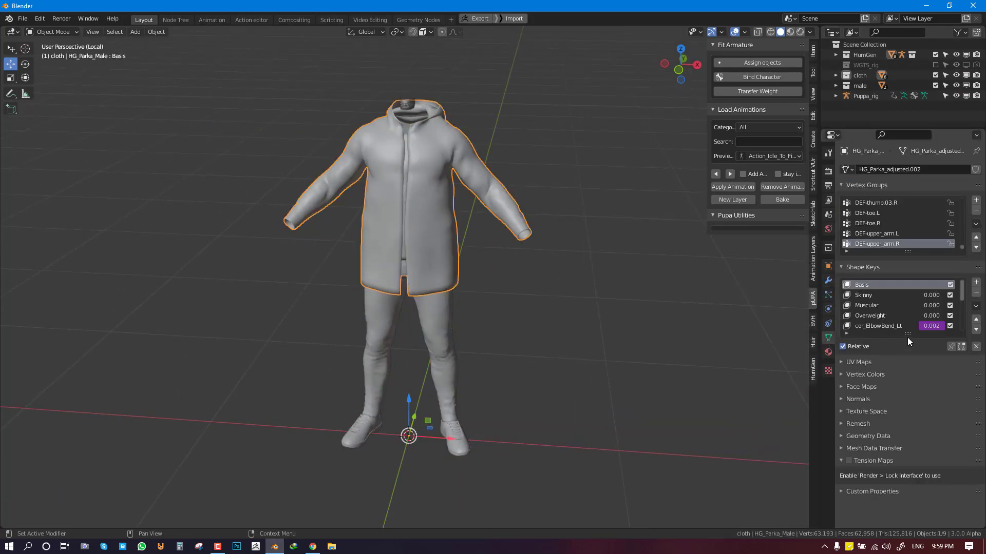
pyautogui.moveTo(907, 337); pyautogui.dragTo(907, 429)
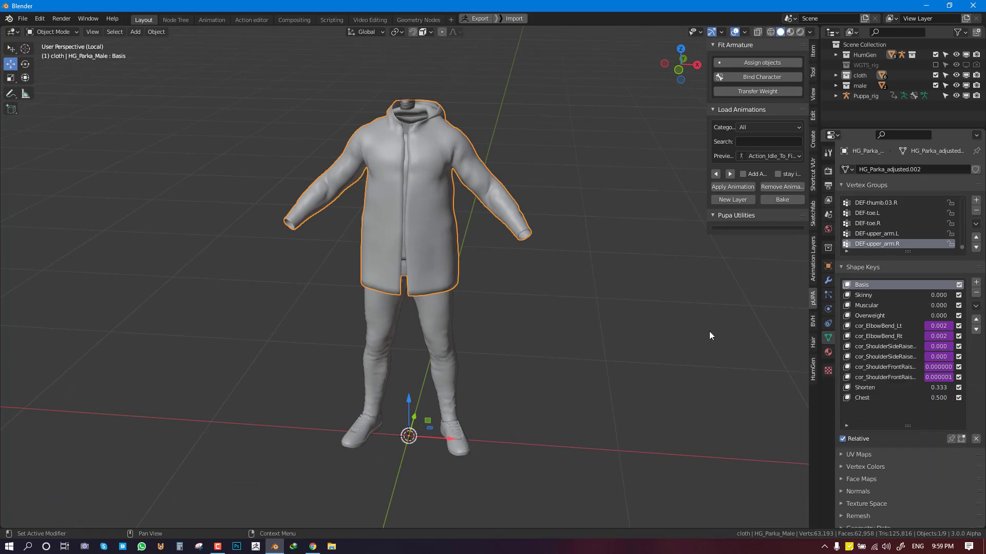
pyautogui.moveTo(534, 281); pyautogui.dragTo(559, 278, button='middle')
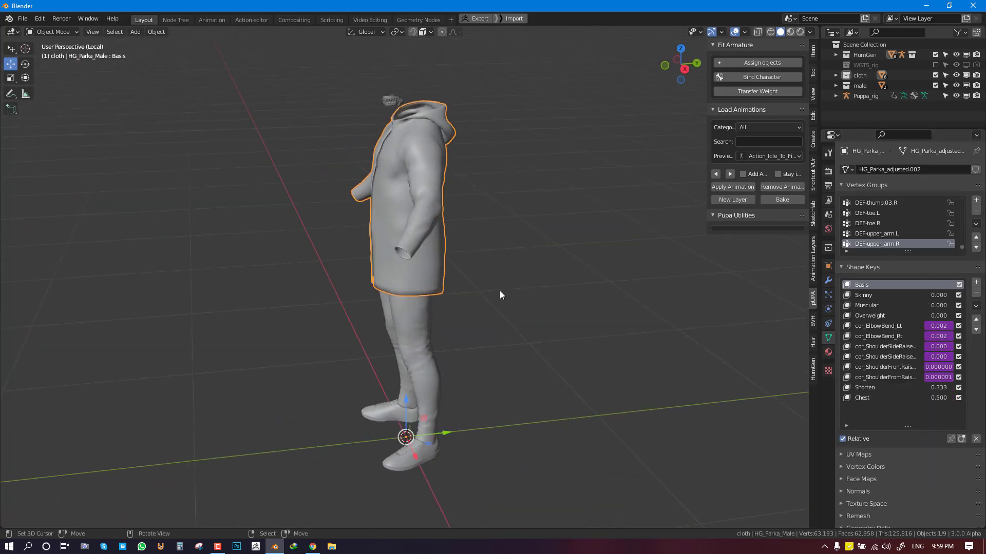
pyautogui.moveTo(500, 295); pyautogui.dragTo(345, 277, button='middle')
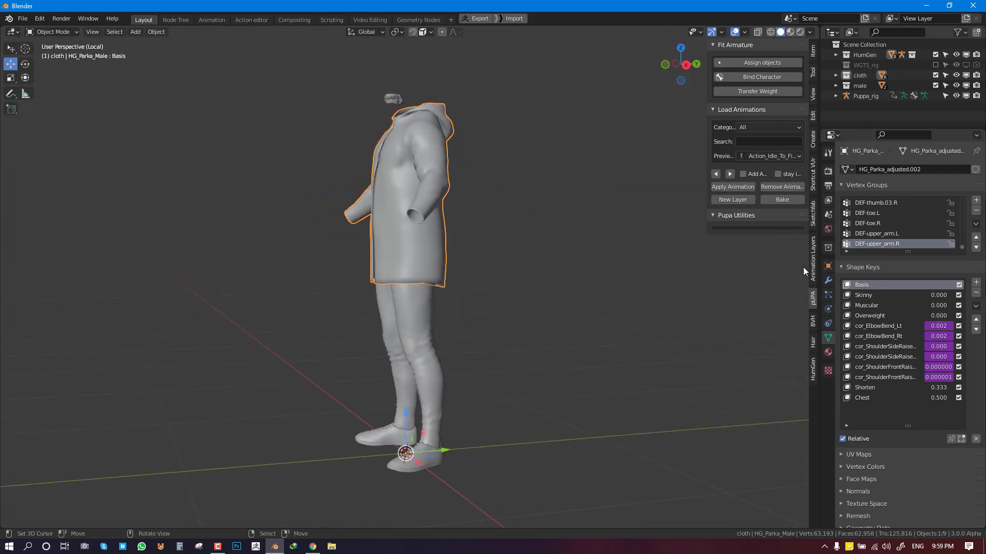
pyautogui.moveTo(482, 235); pyautogui.dragTo(573, 242, button='middle')
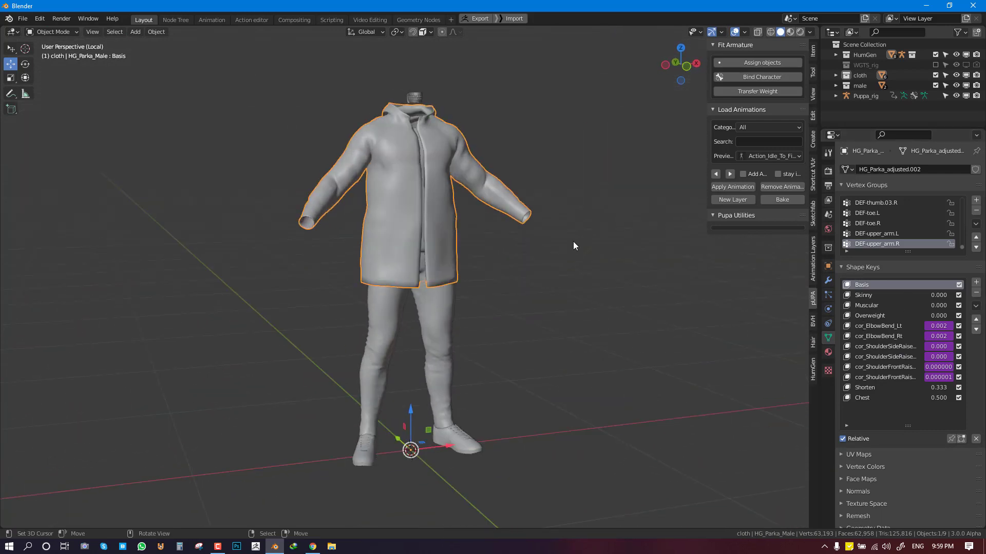
# - Select all the isolated clothing objects, convert them to mesh and leave local view
pyautogui.press('a')
pyautogui.moveTo(537, 173); pyautogui.dragTo(468, 186, button='middle')
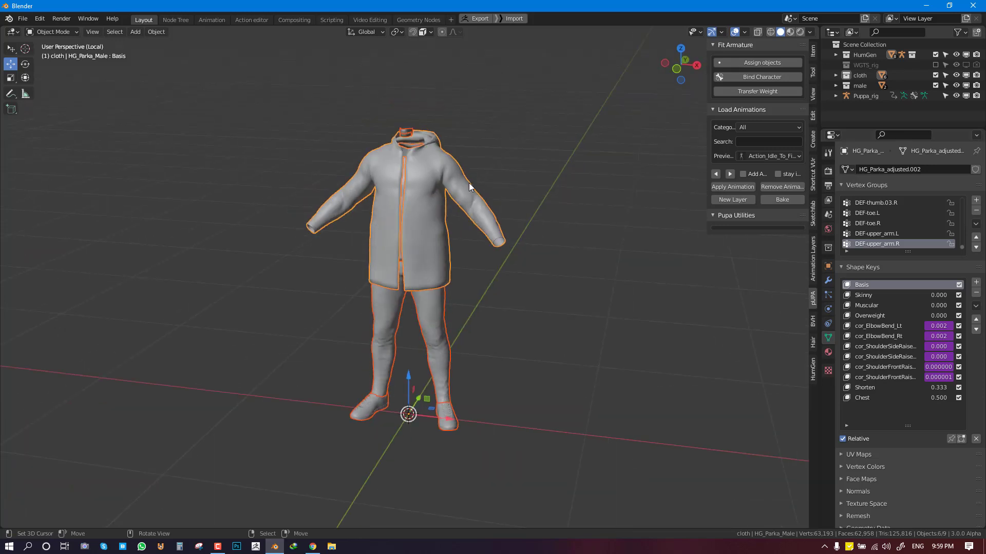
pyautogui.click(152, 32)
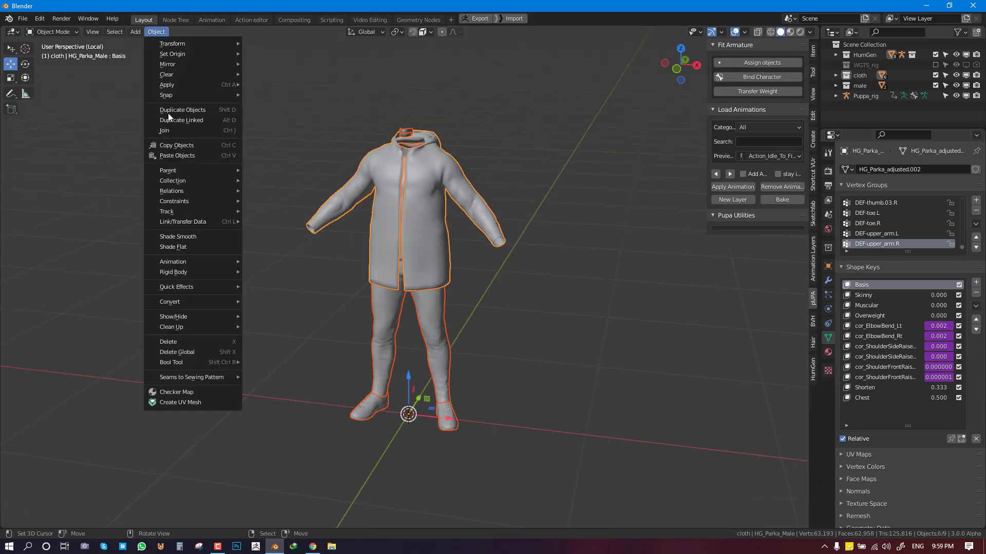
pyautogui.moveTo(227, 85)
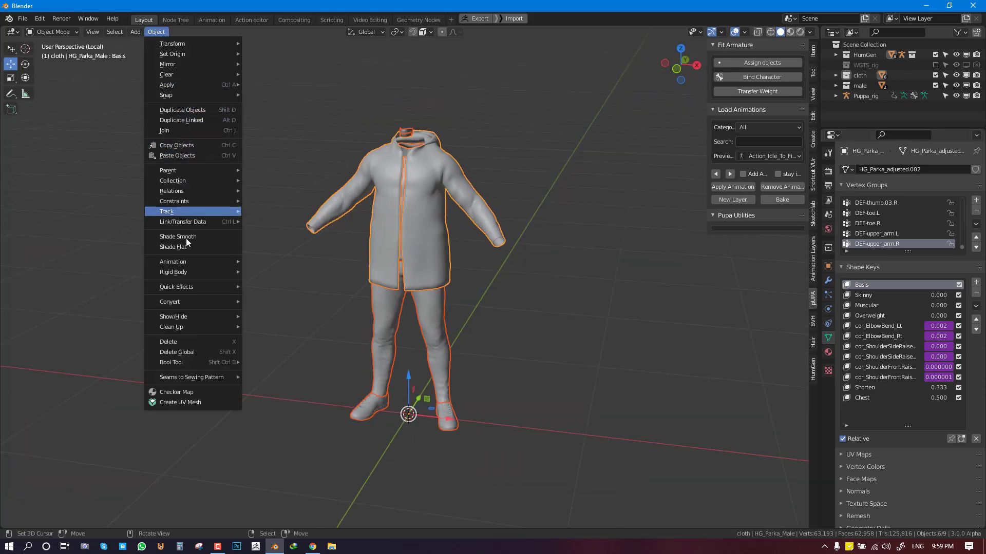
pyautogui.moveTo(185, 299)
pyautogui.click(282, 312)
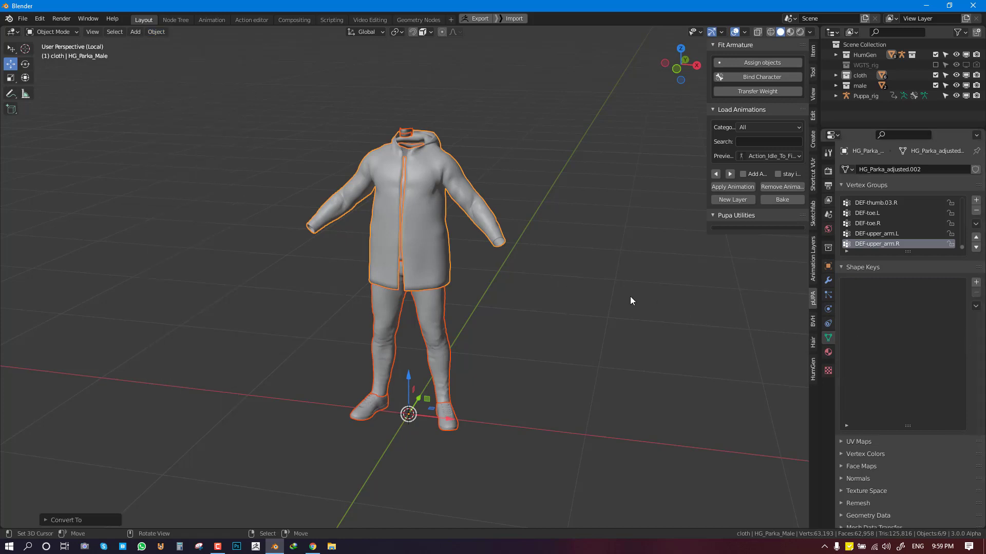
pyautogui.press('KP_Divide')
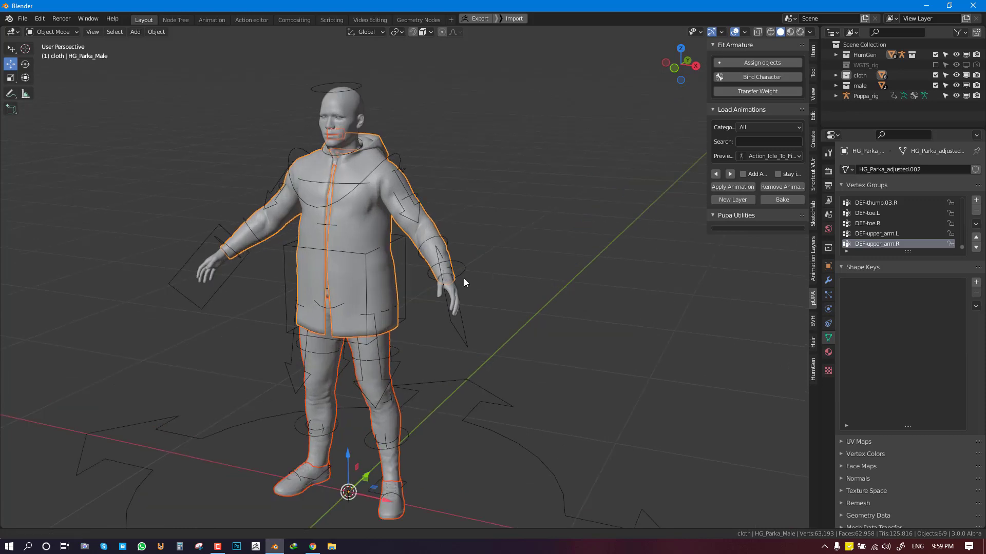
# - Add Puppa_rig and then HG_Body to the clothing selection and transfer the body's weights to the clothes
pyautogui.press('g')
pyautogui.rightClick(534, 253)
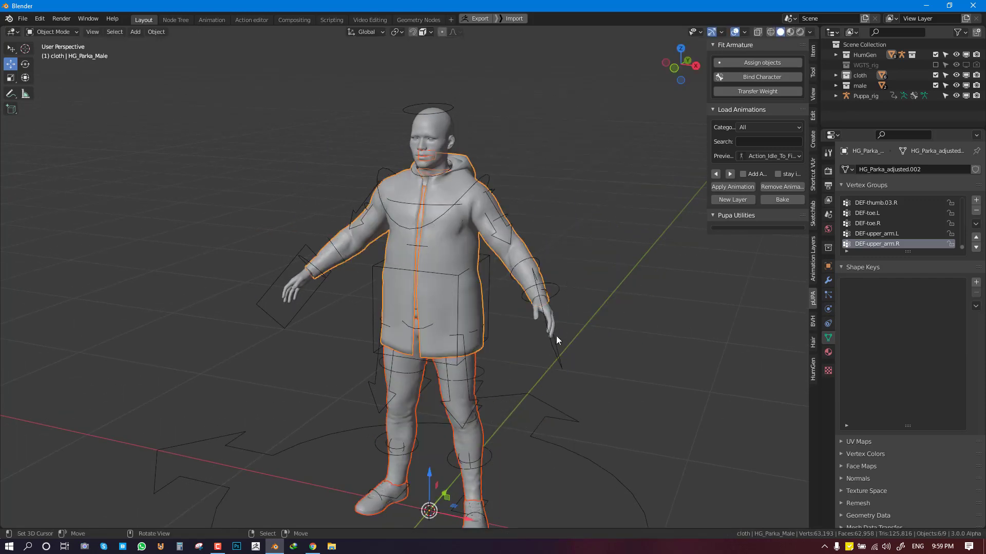
pyautogui.moveTo(541, 319); pyautogui.dragTo(574, 333, button='middle')
pyautogui.keyDown('shift'); pyautogui.click(578, 331); pyautogui.keyUp('shift')
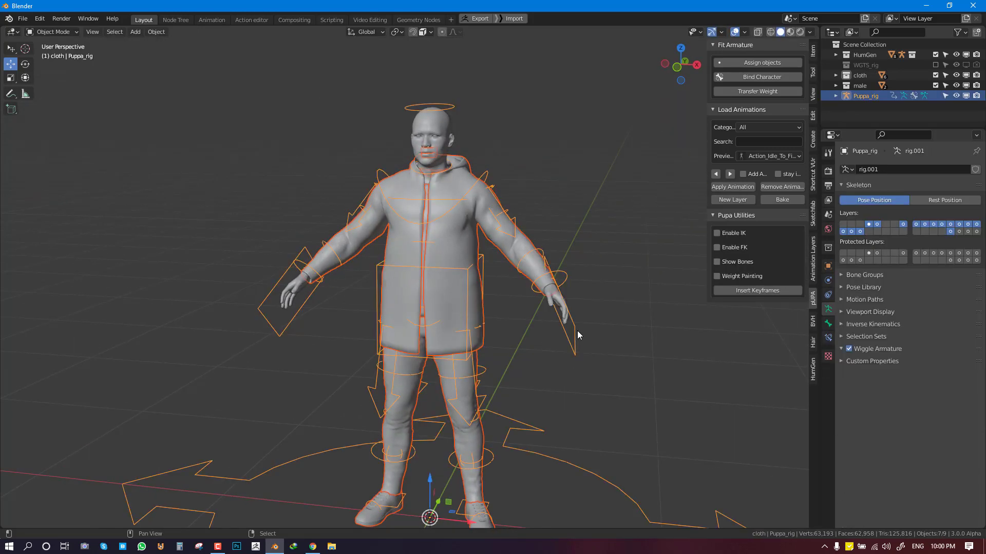
pyautogui.keyDown('shift'); pyautogui.click(436, 122); pyautogui.keyUp('shift')
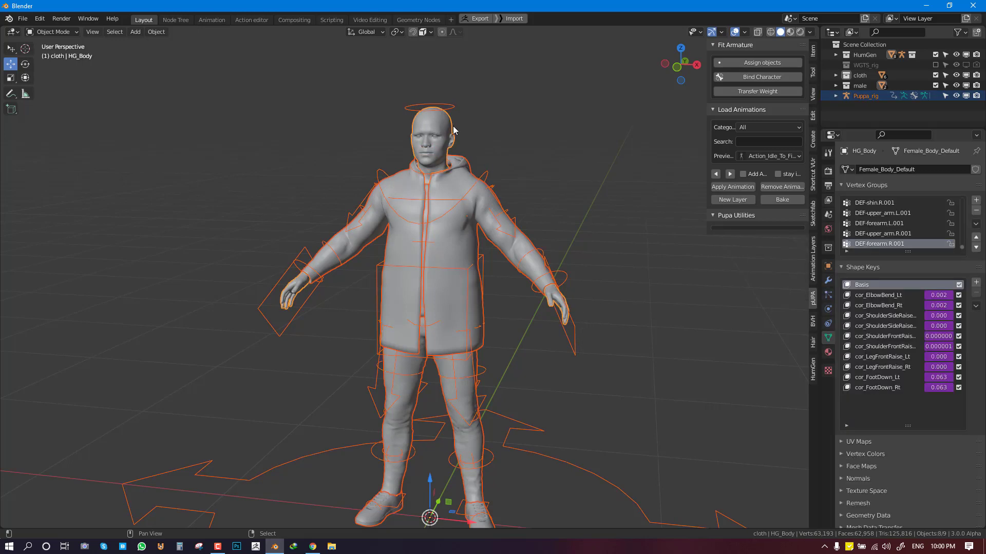
pyautogui.moveTo(458, 140); pyautogui.dragTo(469, 137, button='middle')
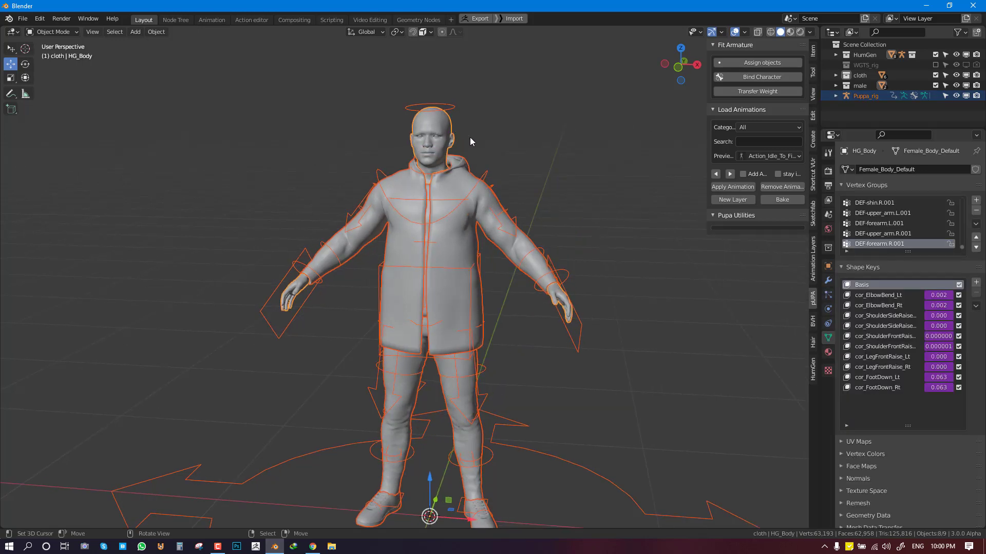
pyautogui.click(738, 92)
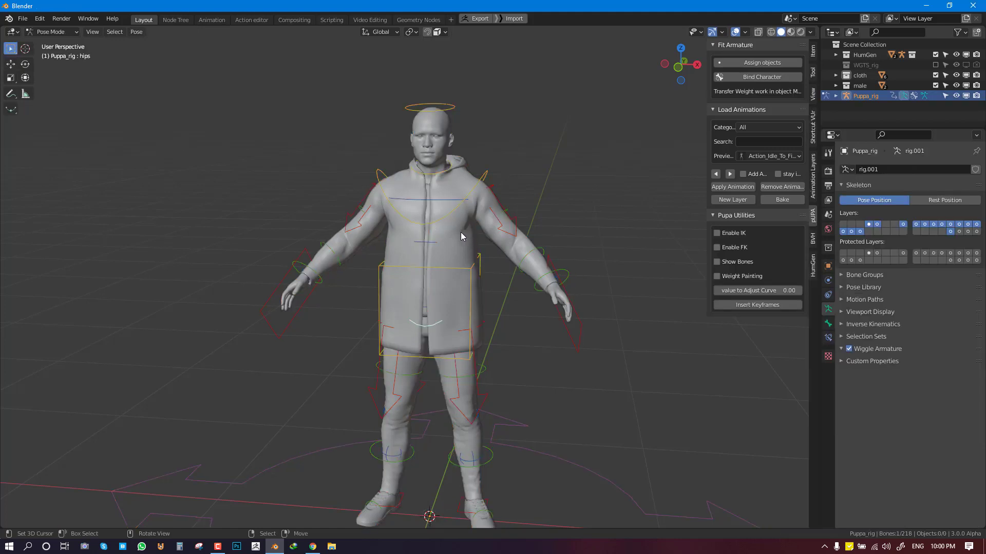
# - Try rotating the chest and spine_fk.002 controls in front view to test the coat's deformation, cancelling both rotations
pyautogui.click(448, 214)
pyautogui.press('KP_1')
pyautogui.press('r')
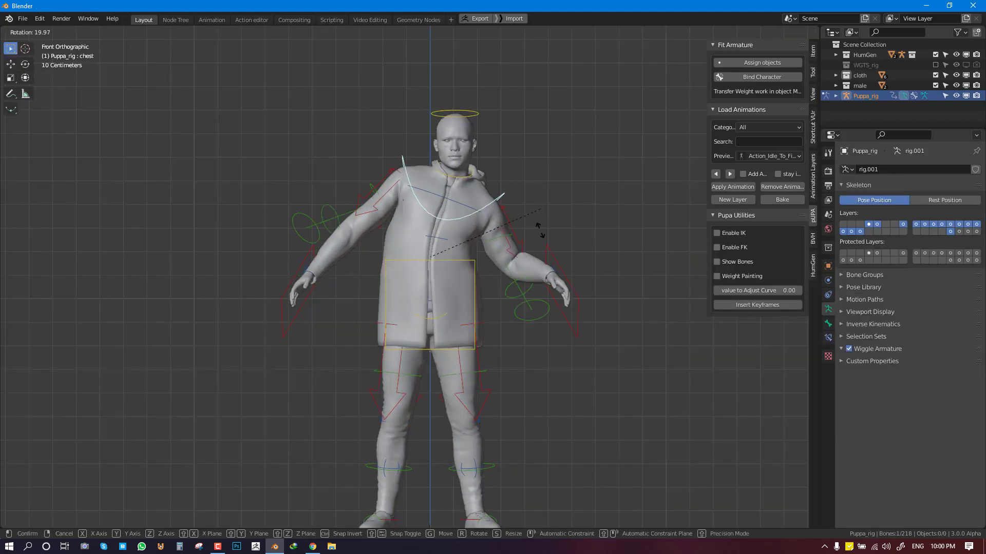
pyautogui.press('Escape')
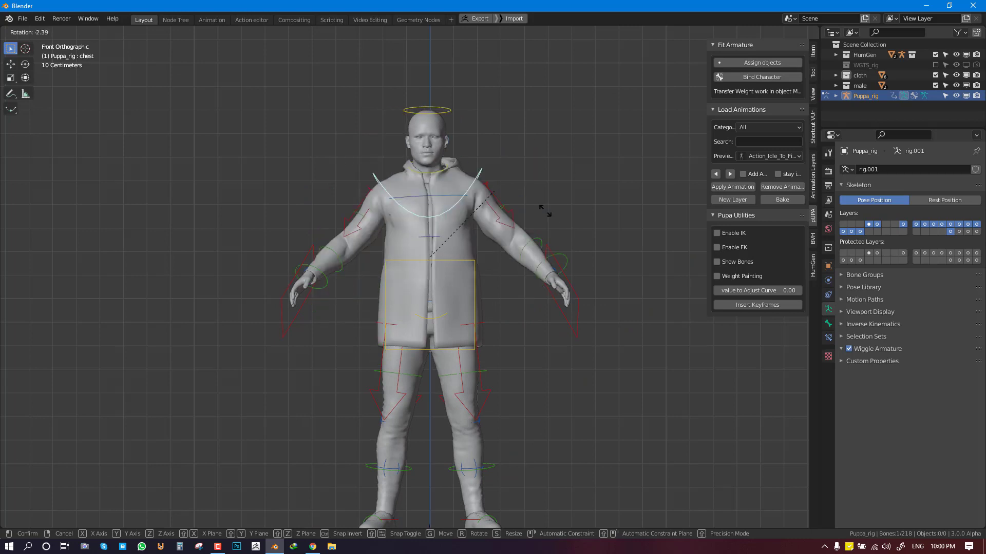
pyautogui.click(430, 239)
pyautogui.press('r')
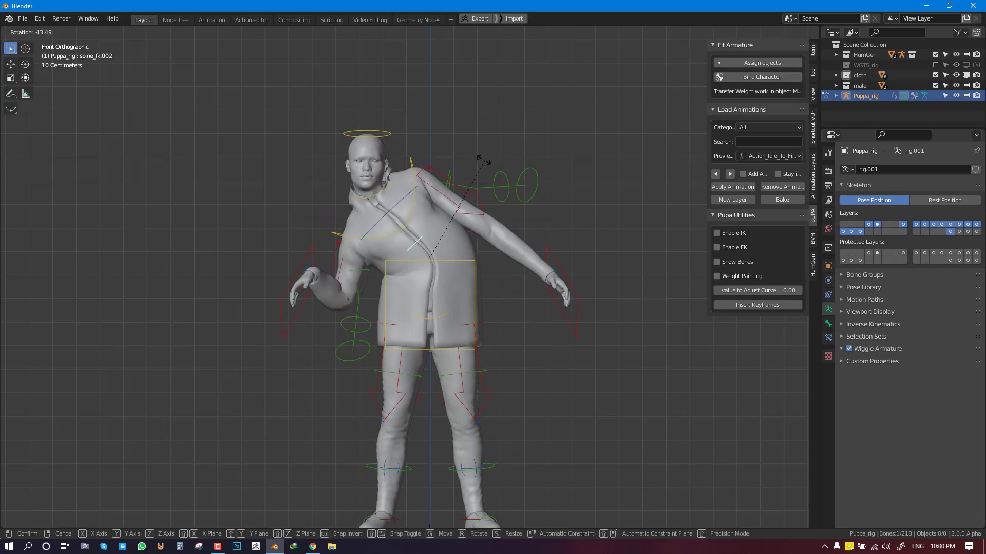
pyautogui.press('Escape')
# - Test the leg deformation by moving and rotating the foot_ik.L control freely into a raised-leg pose
pyautogui.moveTo(577, 293); pyautogui.dragTo(468, 422, button='middle')
pyautogui.rightClick(468, 424)
pyautogui.press('g')
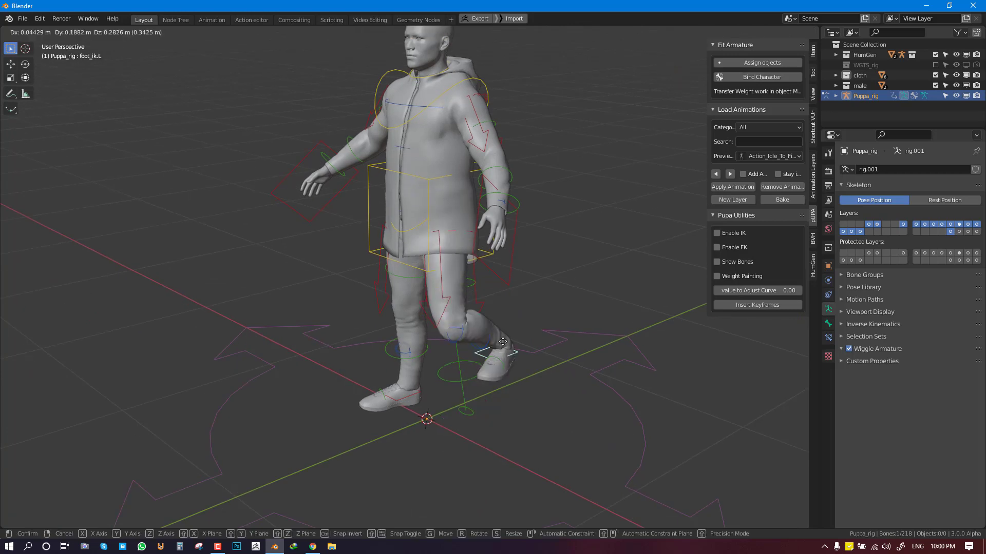
pyautogui.click(535, 356)
pyautogui.moveTo(593, 376); pyautogui.dragTo(531, 382, button='middle')
pyautogui.press('r')
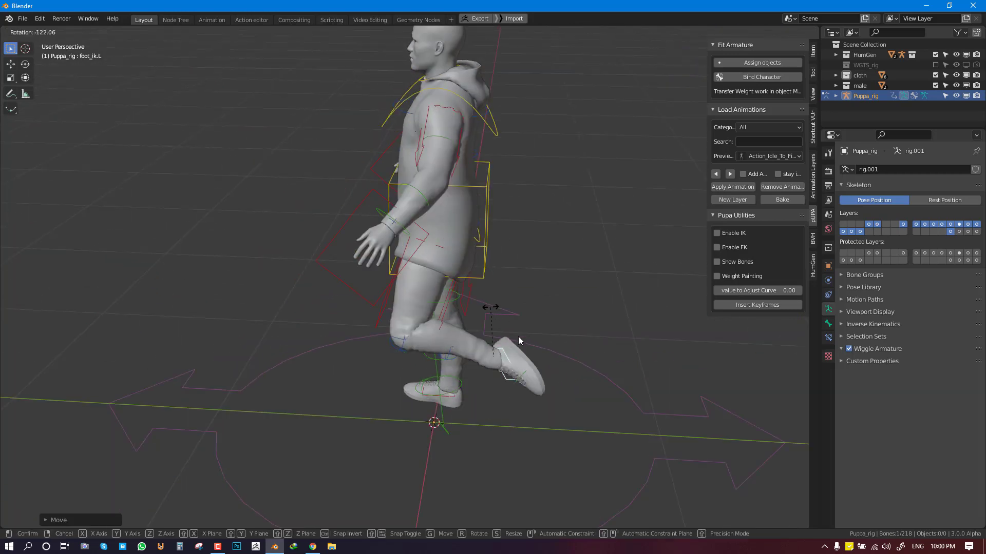
pyautogui.click(518, 336)
pyautogui.press('g')
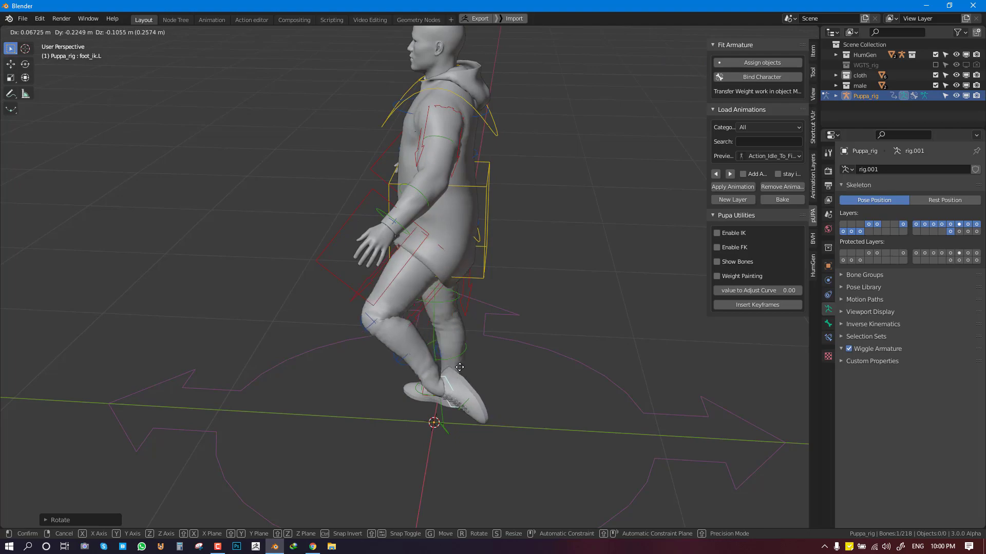
pyautogui.click(472, 385)
# - Clear the rotation and location of all rig controls and return to object mode with solid shading
pyautogui.moveTo(442, 299)
pyautogui.mouseDown(button='middle')
pyautogui.moveTo(521, 278)
pyautogui.moveTo(458, 257)
pyautogui.moveTo(446, 242)
pyautogui.moveTo(523, 236)
pyautogui.moveTo(571, 216)
pyautogui.moveTo(528, 234)
pyautogui.mouseUp(button='middle')
pyautogui.scroll(2, 521, 277)
pyautogui.hotkey('ctrl', 'Tab')
pyautogui.hotkey('shift', 'z')
pyautogui.hotkey('ctrl', 'Tab')
pyautogui.press('KP_1')
pyautogui.press('a')
pyautogui.hotkey('alt', 'r')
pyautogui.hotkey('alt', 'g')
pyautogui.hotkey('ctrl', 'Tab')
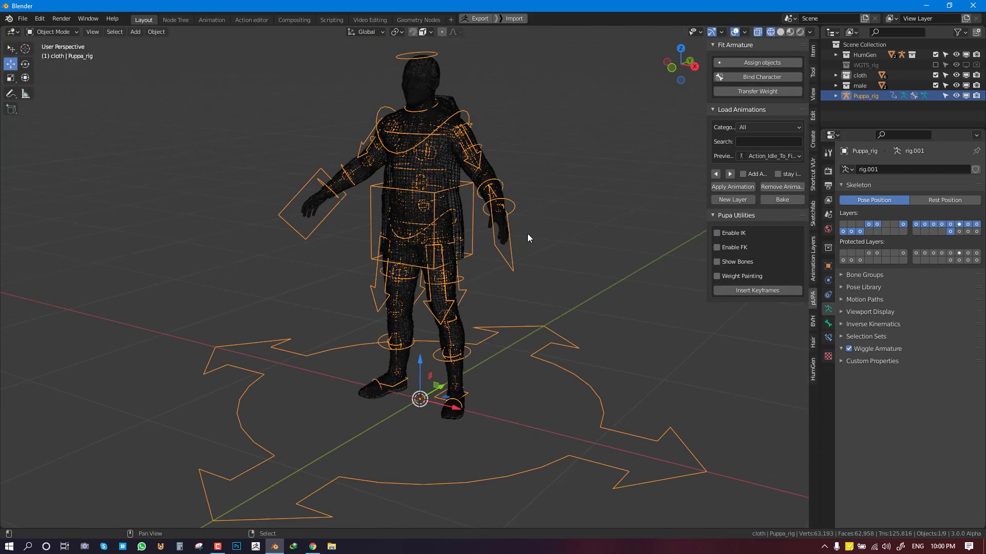
pyautogui.hotkey('shift', 'z')
pyautogui.scroll(2, 527, 234)
# - Set the animation library category to Locomotion
pyautogui.click(762, 129)
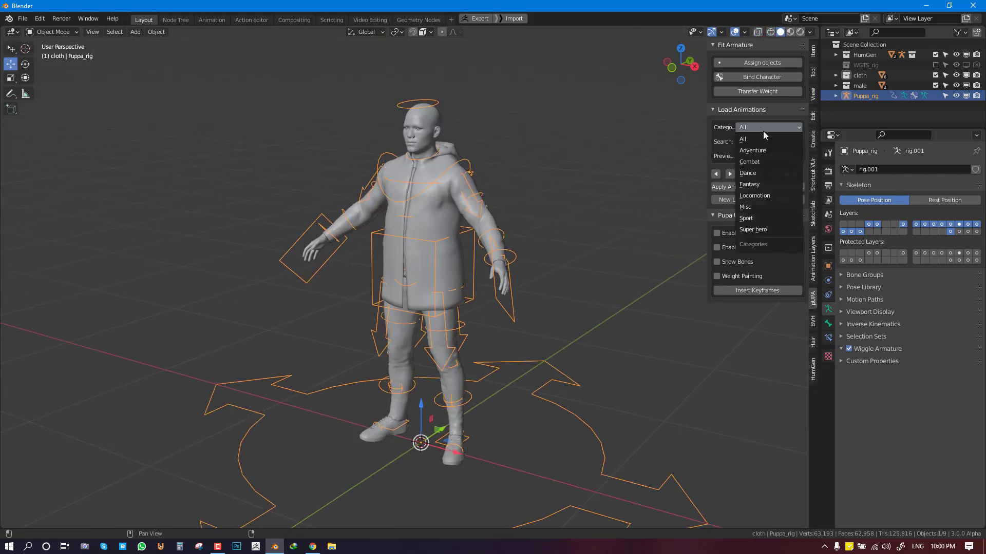
pyautogui.click(754, 195)
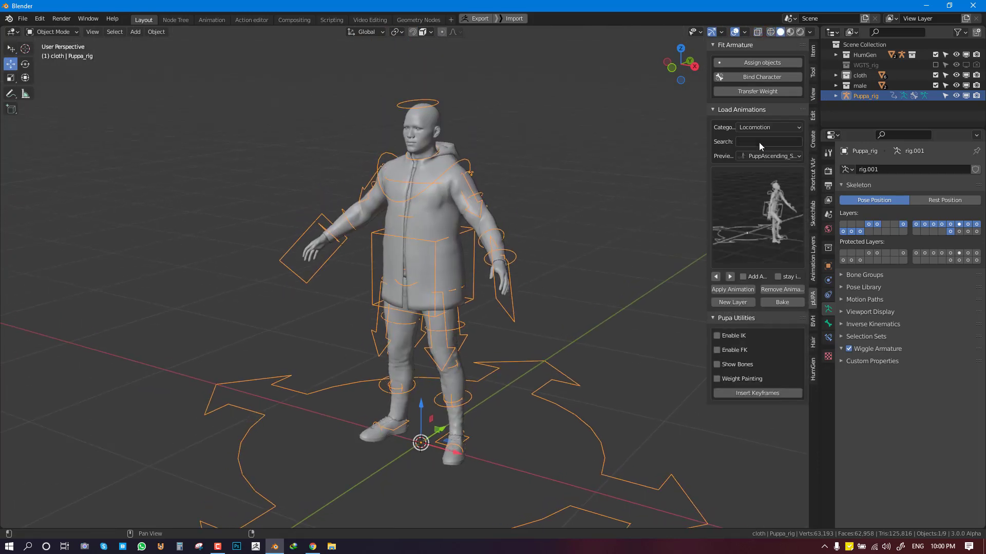
pyautogui.hotkey('ctrl', 'Tab')
pyautogui.moveTo(662, 149); pyautogui.dragTo(535, 209, button='middle')
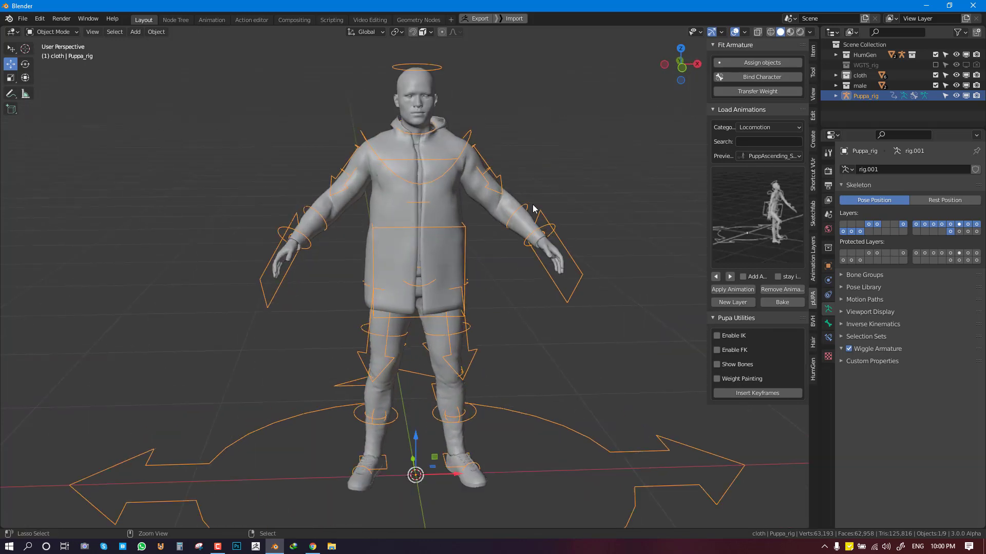
pyautogui.hotkey('ctrl', 'Tab')
# - Select HG_Body and rename its Armature.001 modifier to pupa]
pyautogui.click(413, 89)
pyautogui.click(828, 280)
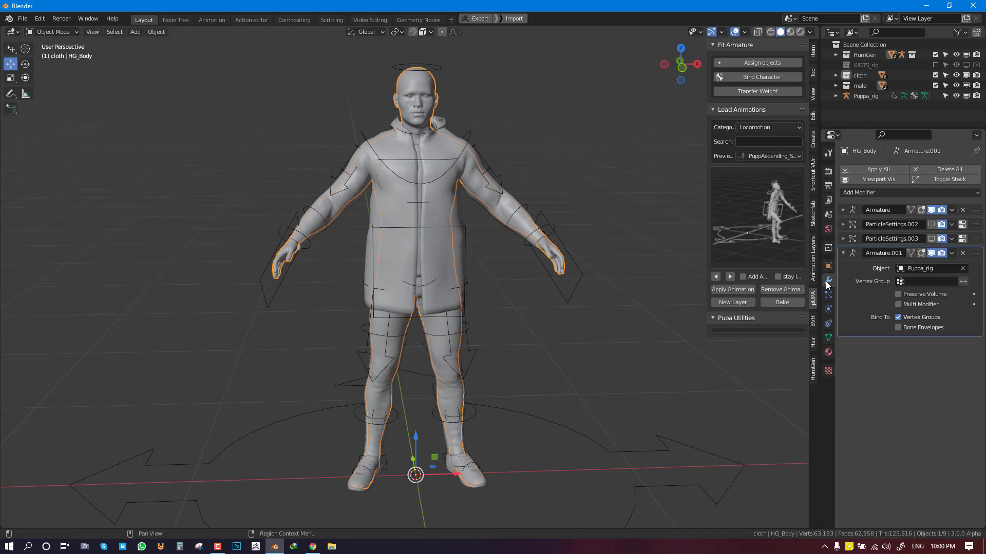
pyautogui.click(848, 253)
pyautogui.doubleClick(873, 252)
pyautogui.write('p')
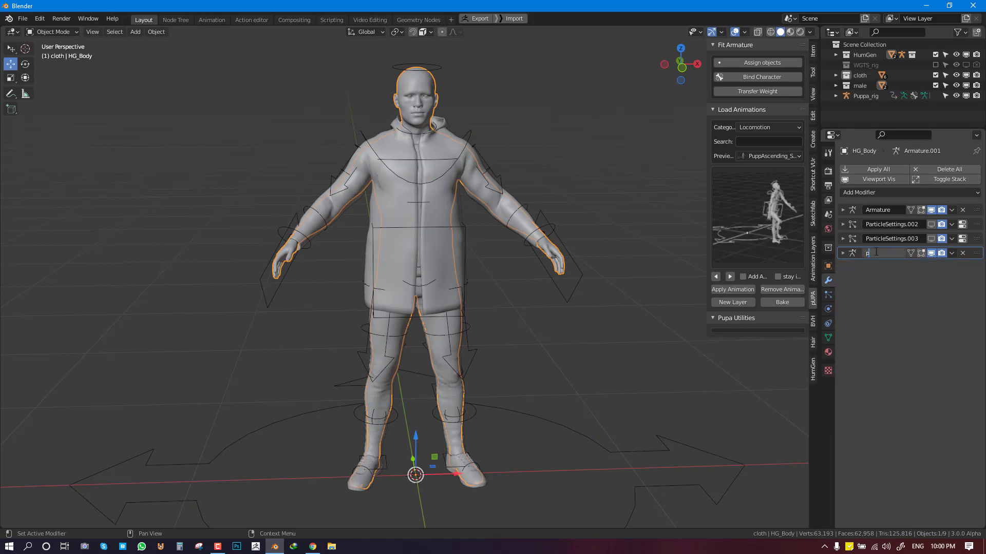
pyautogui.write('upa')
pyautogui.press('Return')
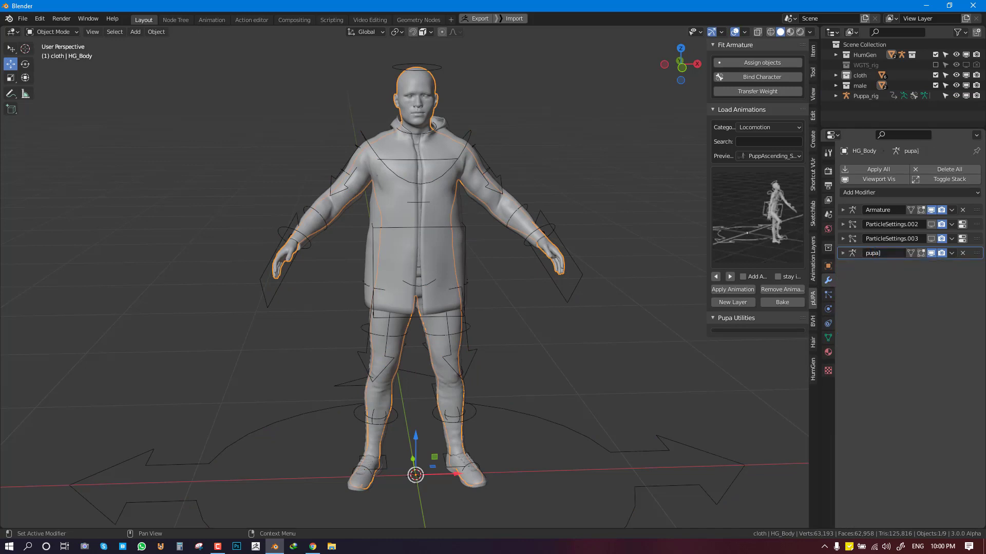
# - Move the renamed pupa] modifier to the top of HG_Body's stack, delete its old Armature modifier and deselect everything
pyautogui.moveTo(976, 254); pyautogui.dragTo(974, 208)
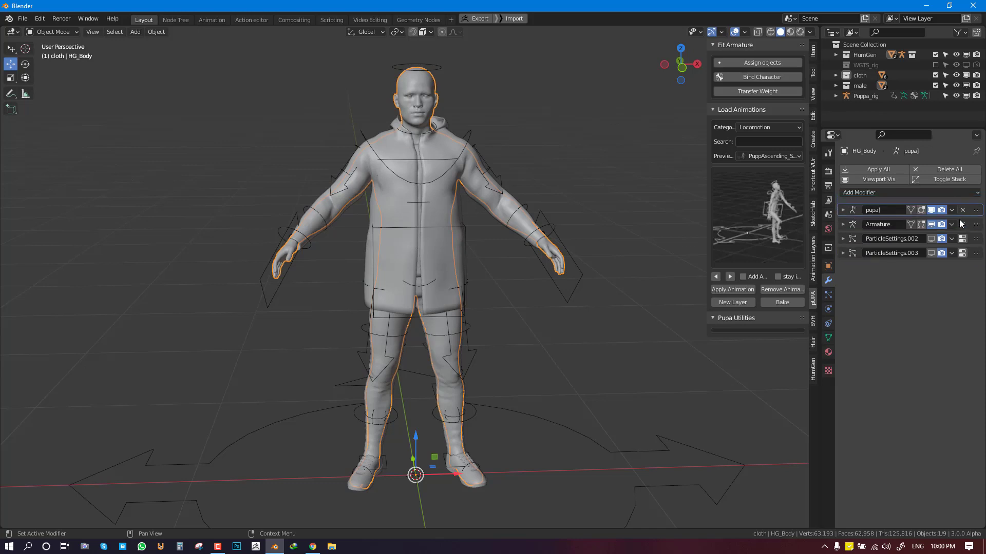
pyautogui.click(962, 225)
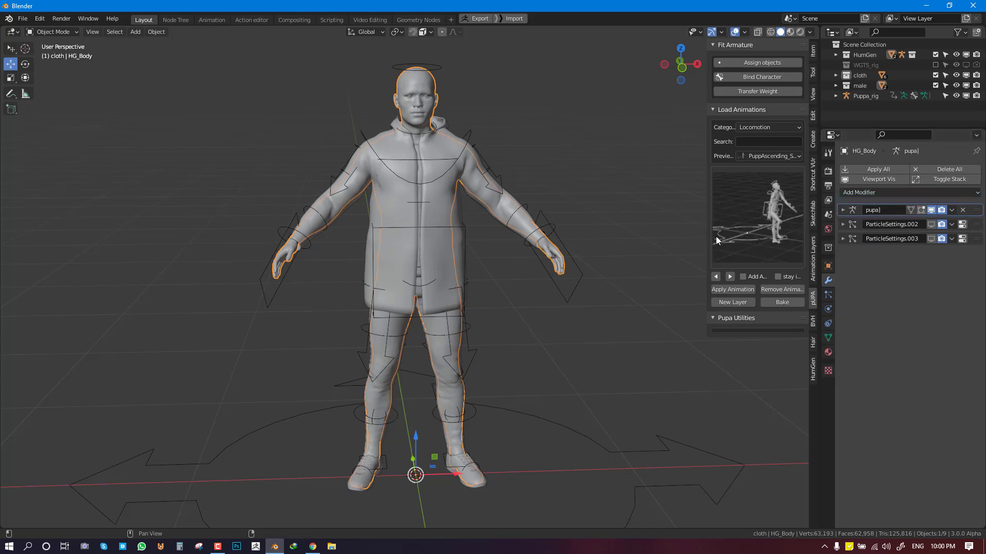
pyautogui.click(553, 285)
pyautogui.hotkey('alt', 'a')
pyautogui.press('KP_1')
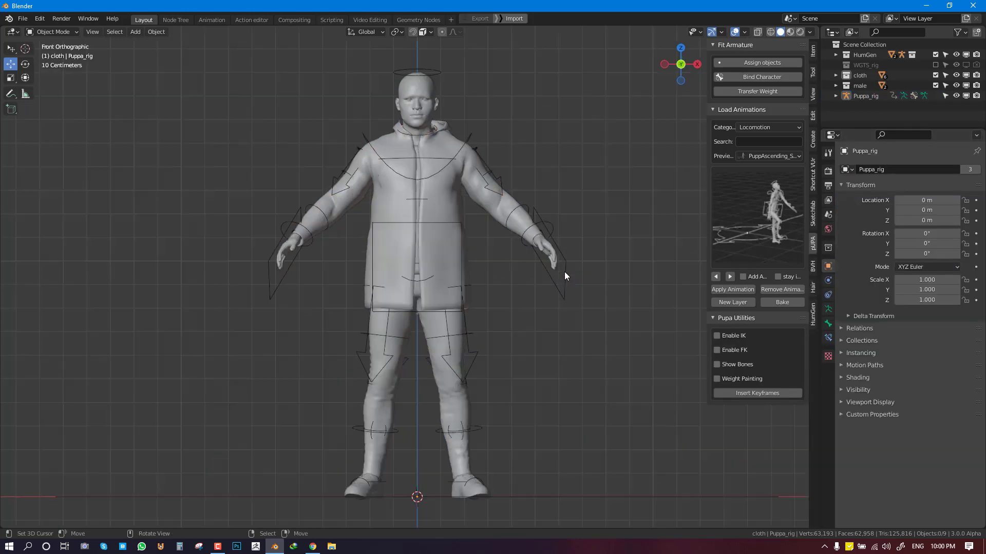
# - Select Puppa_rig, choose the PuppBrutal_To_H... locomotion preset and apply its animation to the rig
pyautogui.click(571, 284)
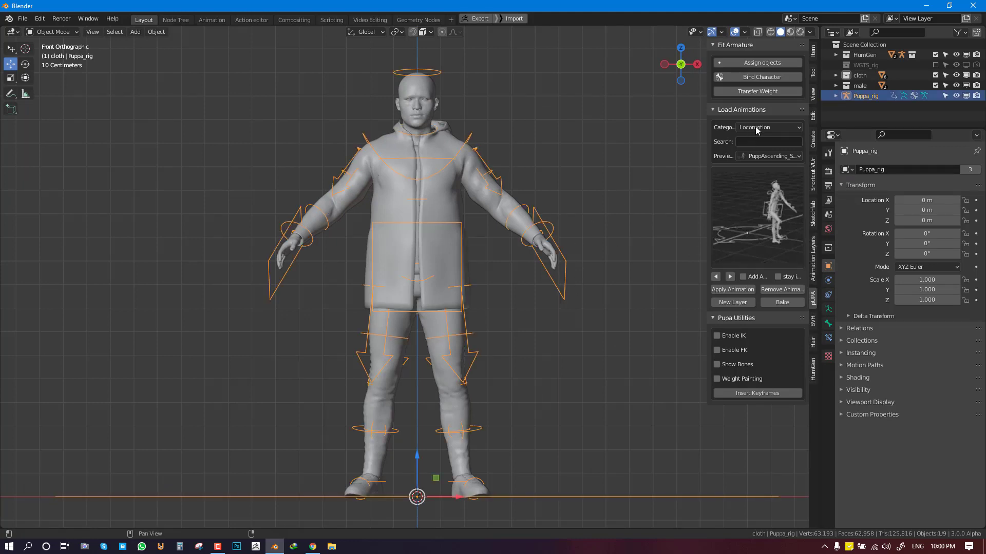
pyautogui.click(751, 213)
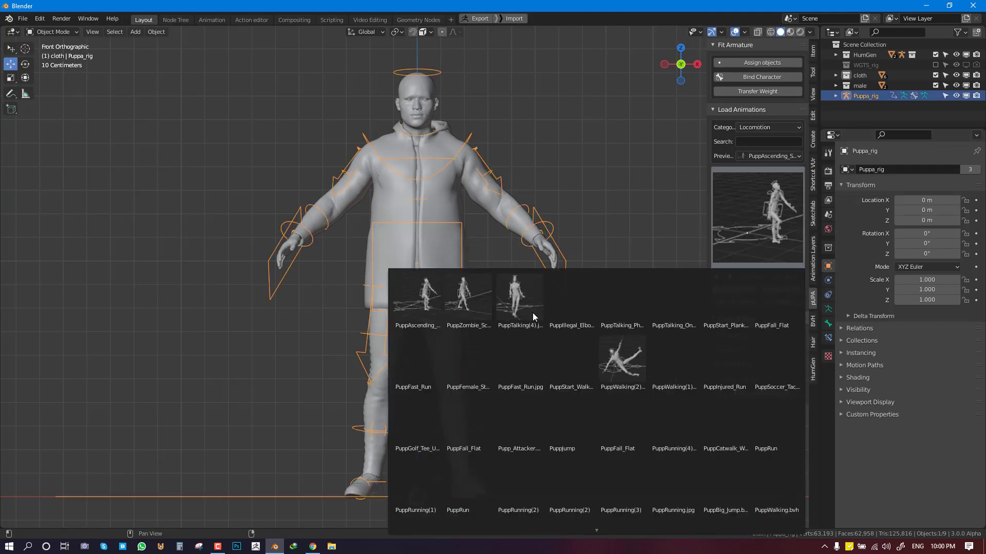
pyautogui.click(473, 309)
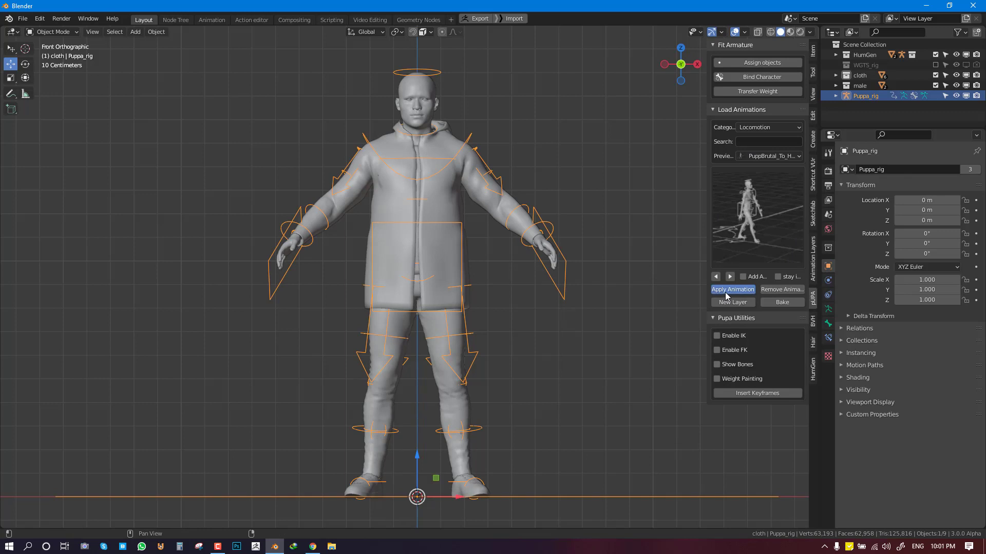
pyautogui.click(725, 291)
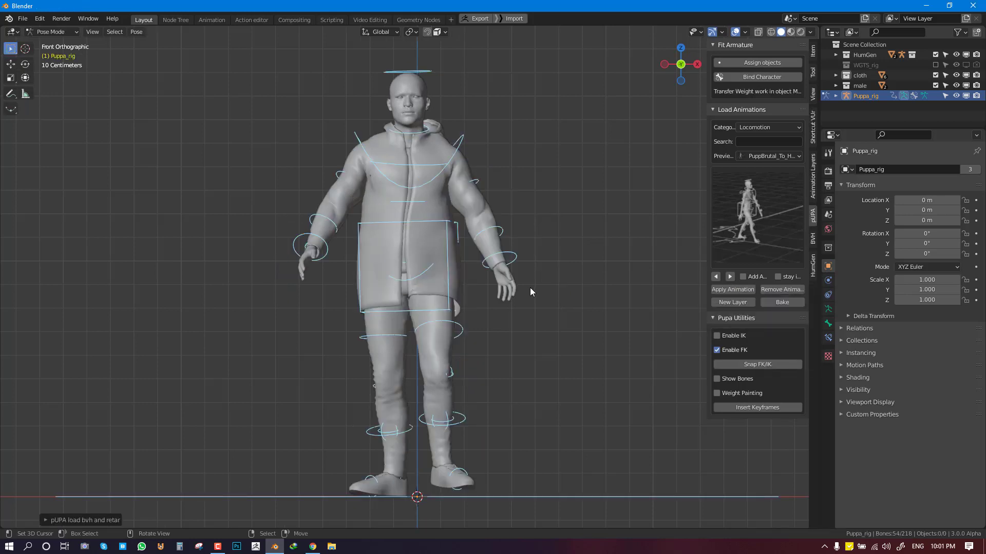
# - Play the applied walking animation and watch the clothed character from several angles
pyautogui.scroll(-3, 527, 288)
pyautogui.moveTo(527, 288); pyautogui.dragTo(479, 317, button='middle')
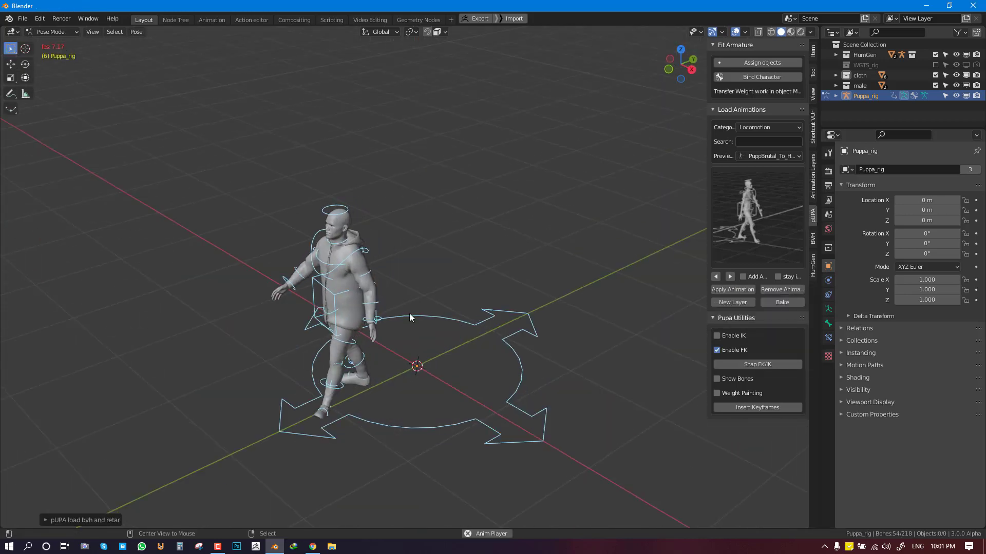
pyautogui.hotkey('alt', 'a')
pyautogui.moveTo(409, 313); pyautogui.dragTo(444, 299, button='middle')
pyautogui.press('space')
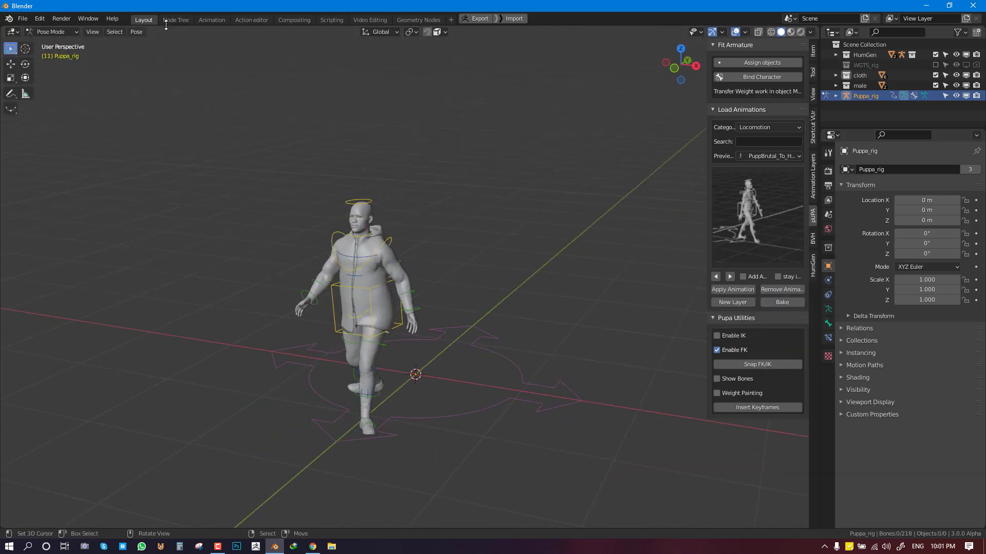
# - Change the playback sync mode in the Animation workspace, return to Layout and replay the walk in object mode
pyautogui.click(211, 20)
pyautogui.click(39, 466)
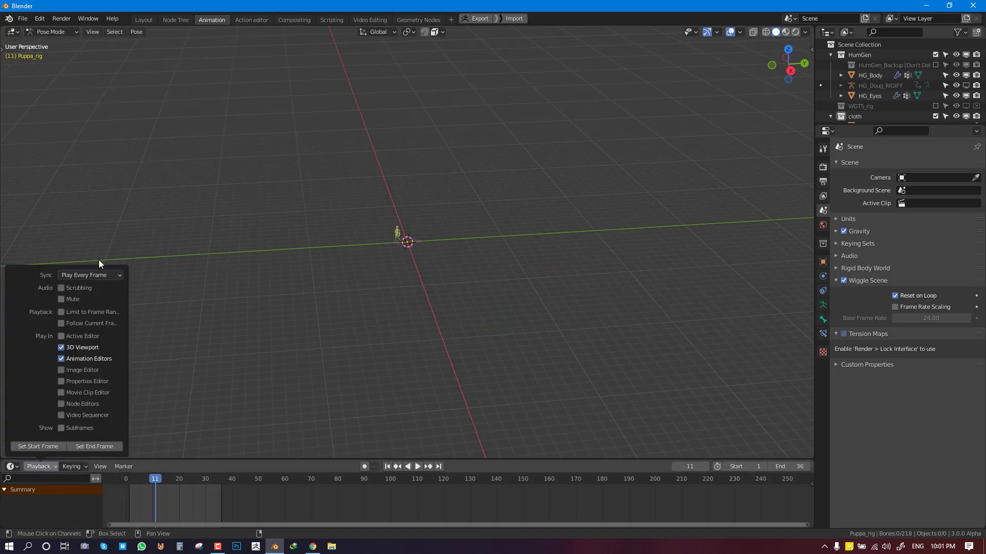
pyautogui.click(96, 276)
pyautogui.click(81, 310)
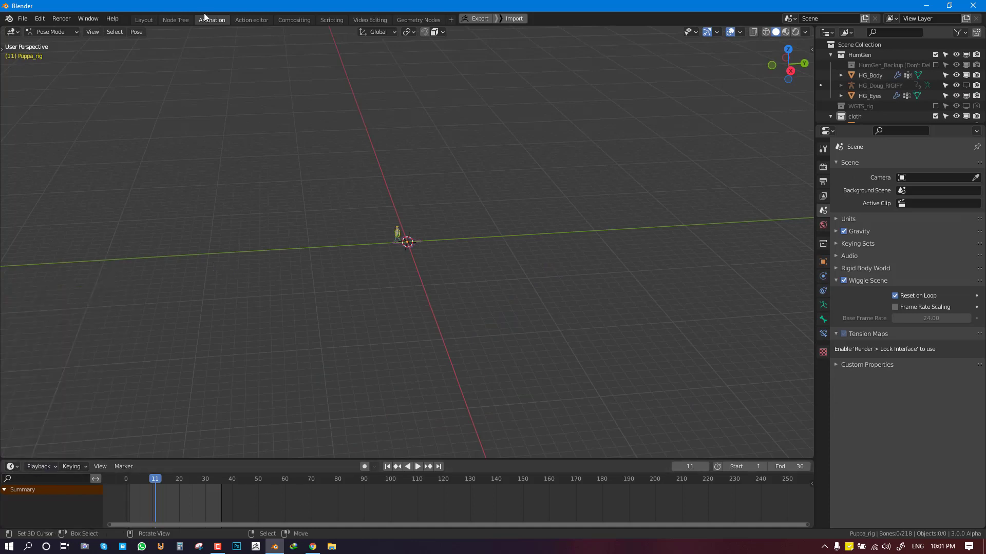
pyautogui.click(144, 20)
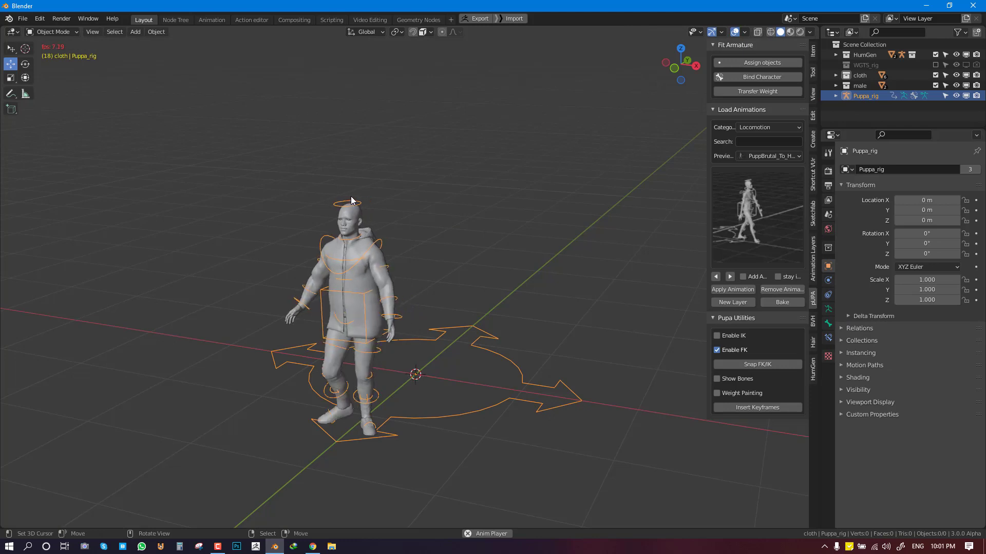
pyautogui.click(352, 195)
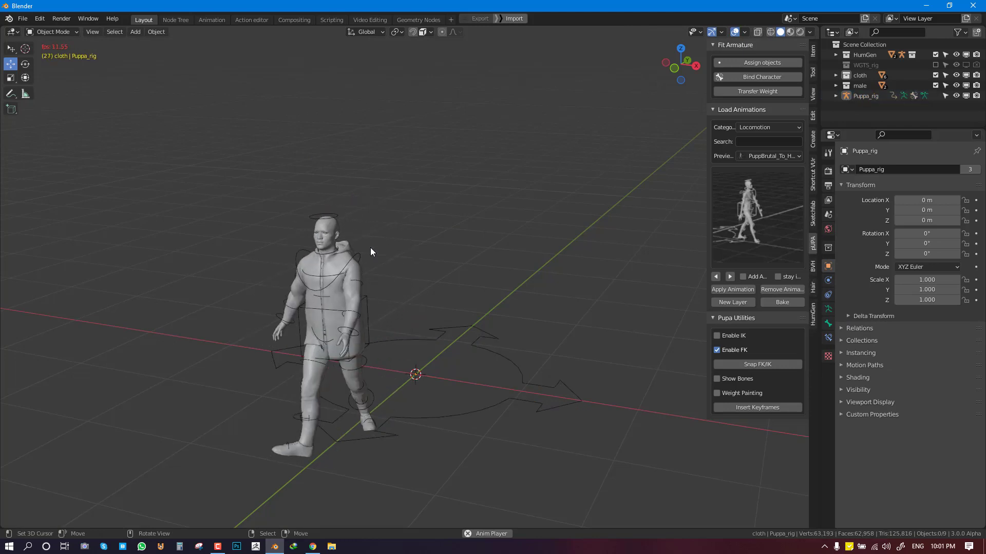
pyautogui.press('Escape')
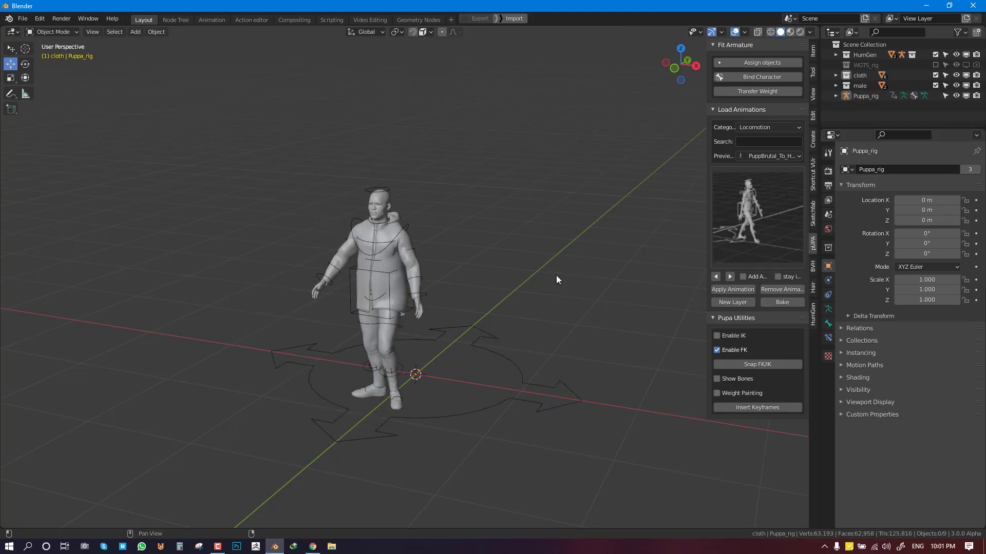
# - Select Puppa_rig, apply the PuppJogging animation and play it in front view
pyautogui.click(467, 412)
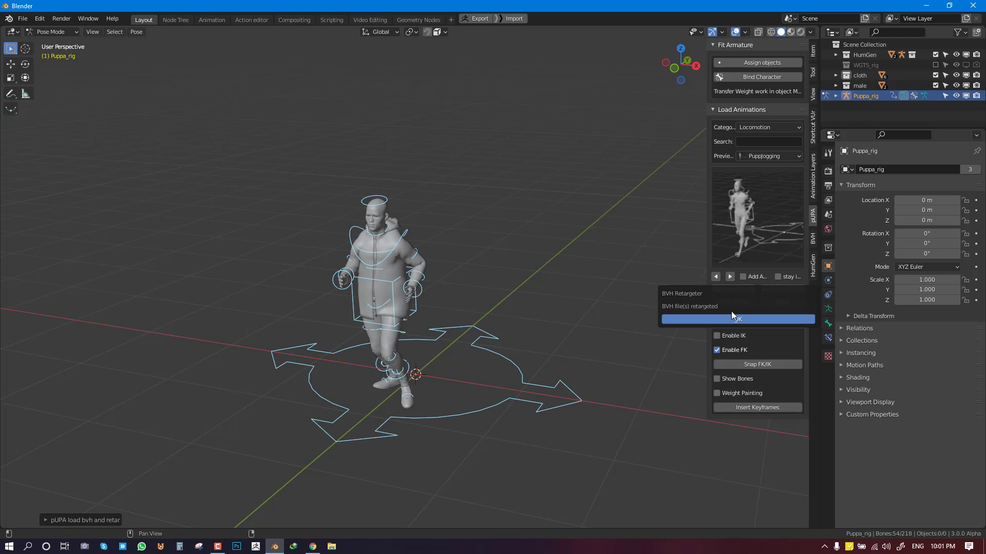
pyautogui.click(728, 319)
pyautogui.press('space')
pyautogui.moveTo(497, 308); pyautogui.dragTo(499, 249, button='middle')
pyautogui.press('space')
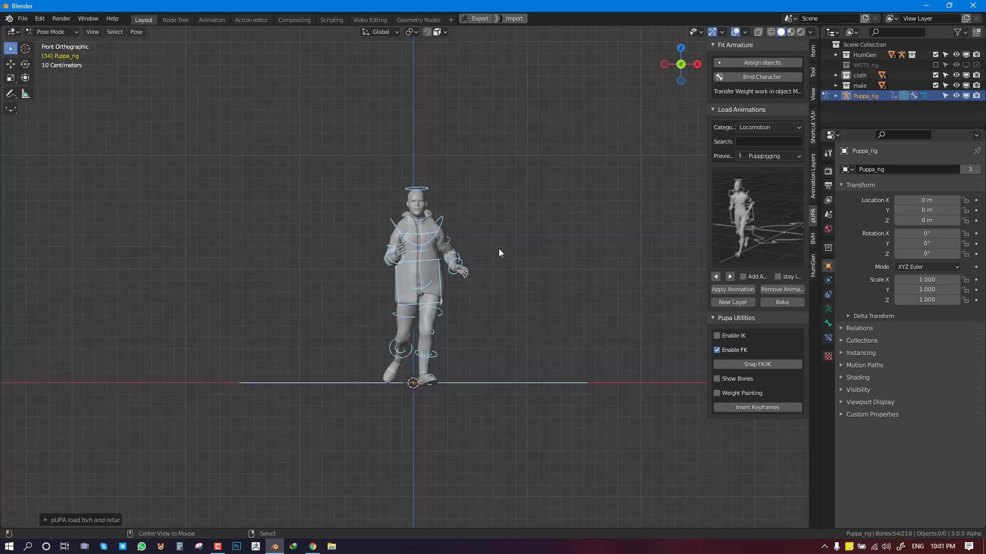
# - Examine the parka's hem and the legs up close in front view at frame 34
pyautogui.click(499, 251)
pyautogui.scroll(7, 479, 242)
pyautogui.scroll(1, 487, 221)
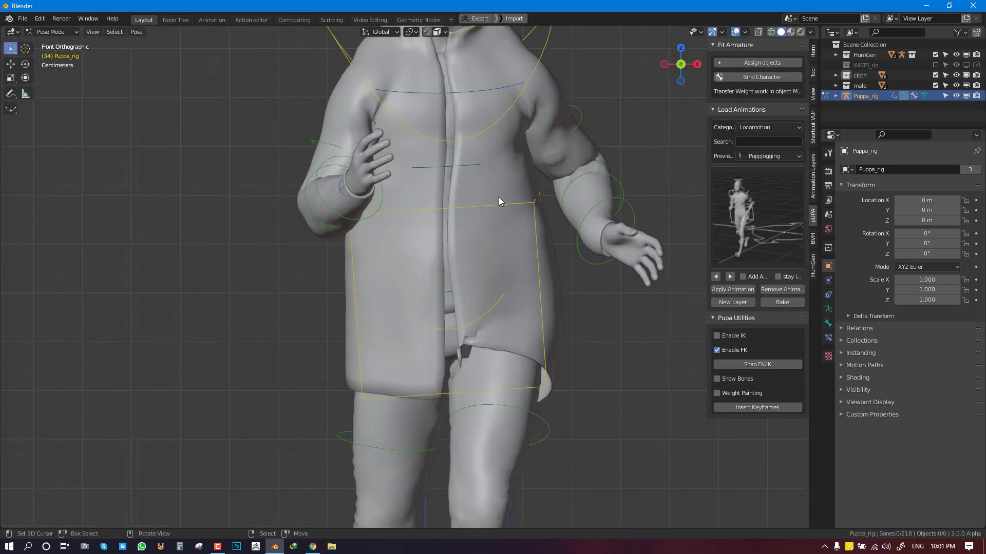
pyautogui.scroll(-2, 499, 198)
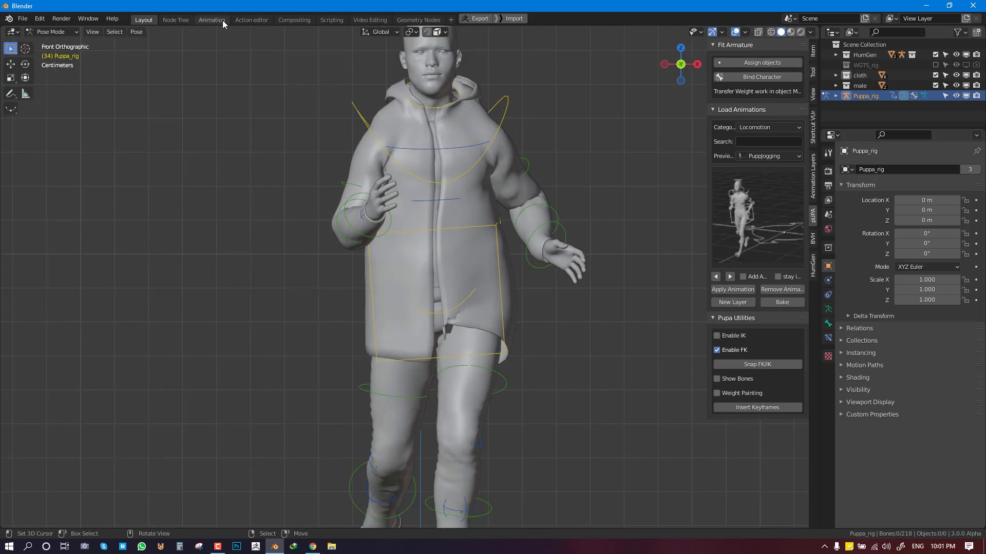
pyautogui.scroll(-1, 143, 420)
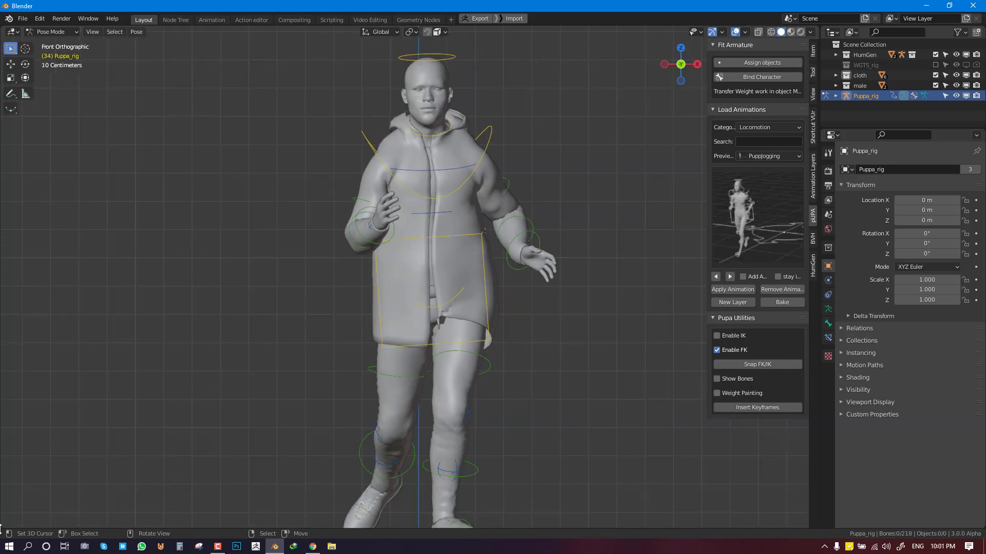
# - Split off a new area below the viewport, make it a timeline and go to frame 1
pyautogui.moveTo(4, 528); pyautogui.dragTo(11, 452)
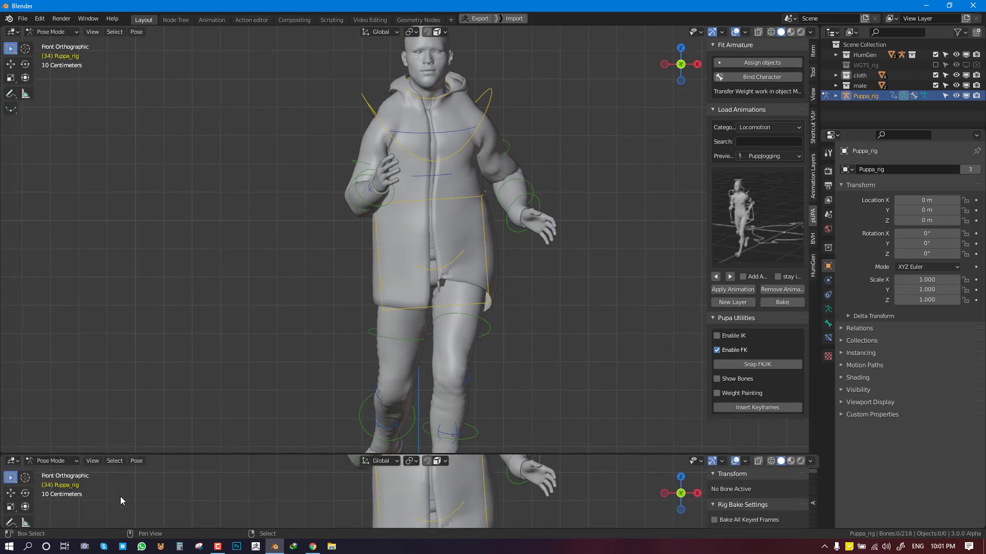
pyautogui.hotkey('shift', 'F12')
pyautogui.hotkey('shift', 'F12')
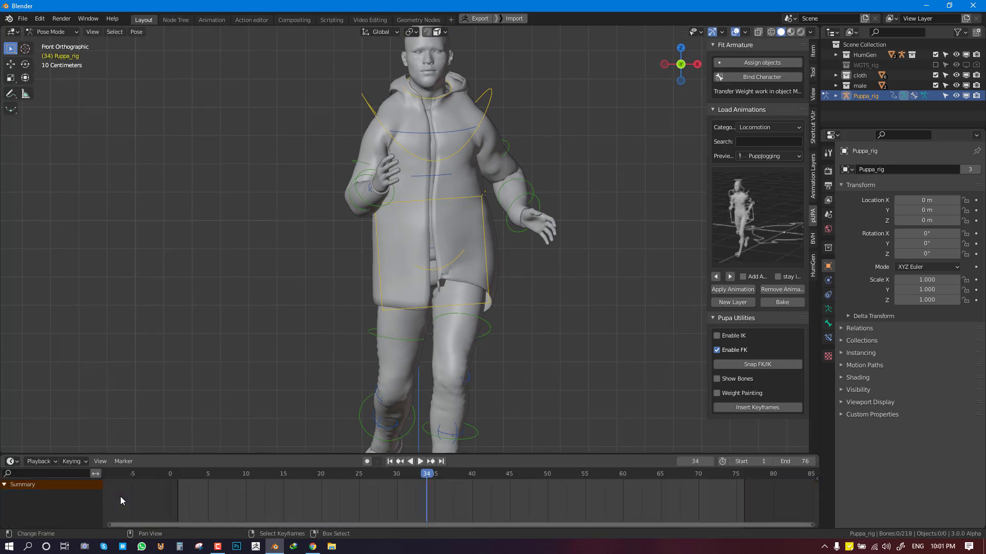
pyautogui.click(181, 492)
# - Bring up the Retarget BVH tools and expand Edit Actions to show its editing groups
pyautogui.click(812, 244)
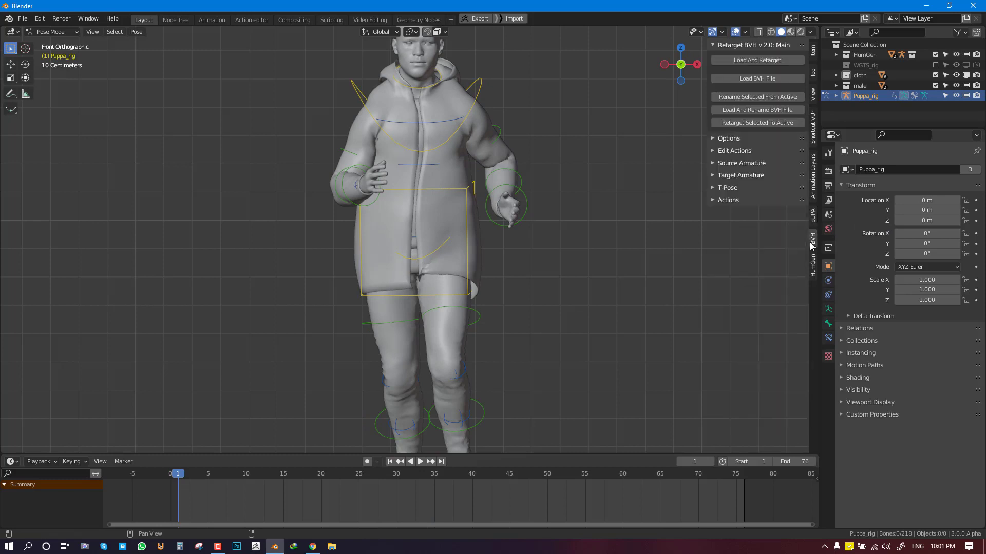
pyautogui.click(725, 153)
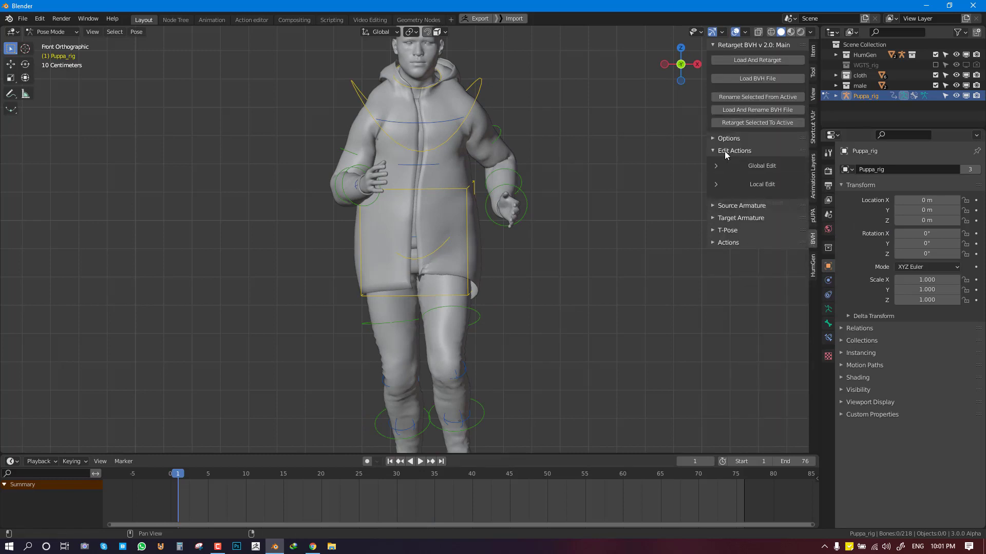
pyautogui.click(717, 166)
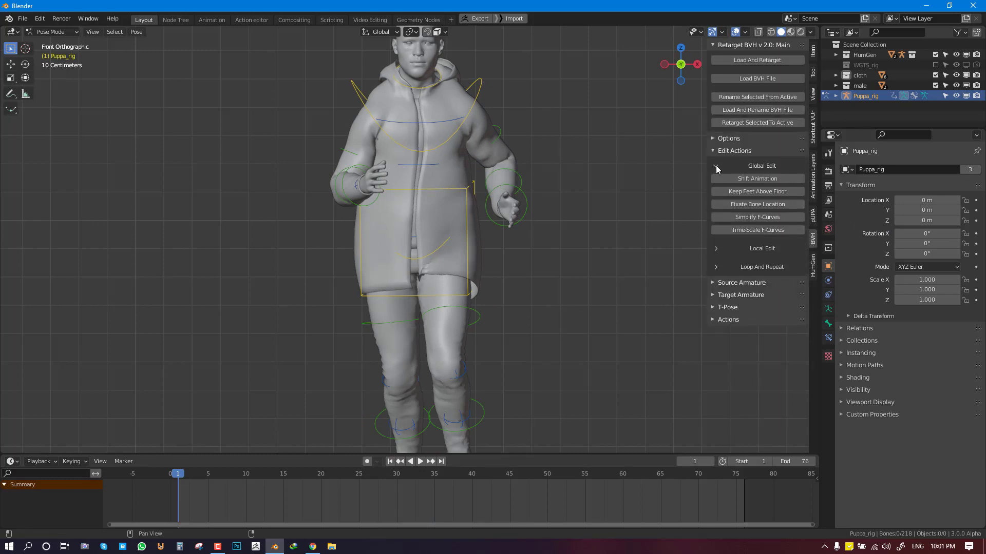
pyautogui.click(717, 167)
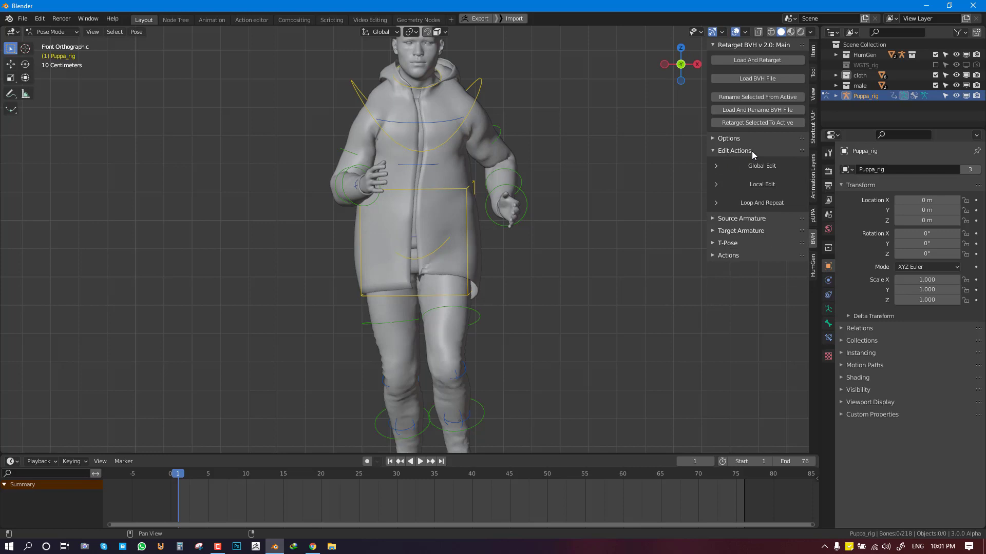
pyautogui.click(812, 215)
pyautogui.click(812, 239)
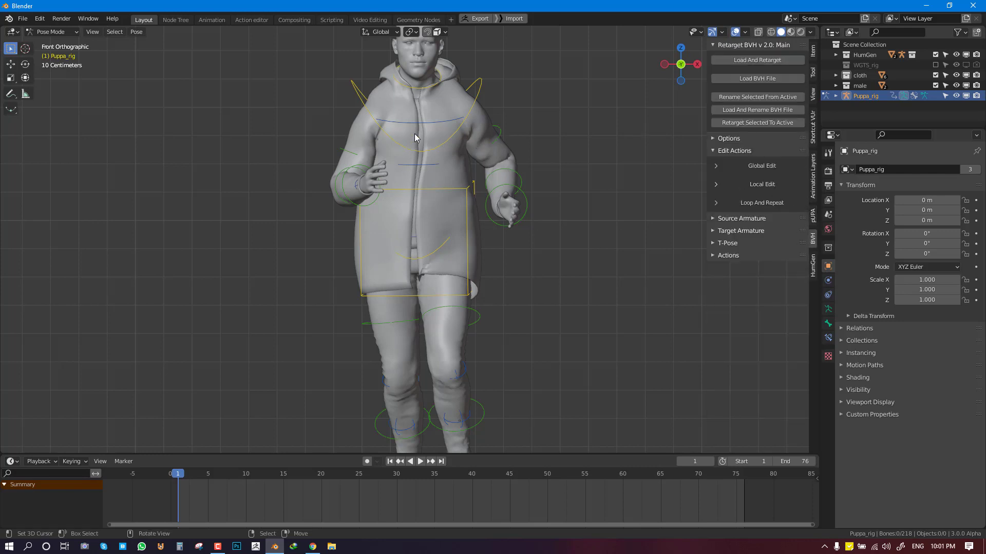
# - Select the right shoulder bone in wireframe, return to solid shading and turn on In Front for the rig
pyautogui.hotkey('shift', 'z')
pyautogui.hotkey('shift', 'z')
pyautogui.keyDown('shift'); pyautogui.click(395, 108); pyautogui.keyUp('shift')
pyautogui.hotkey('shift', 'z')
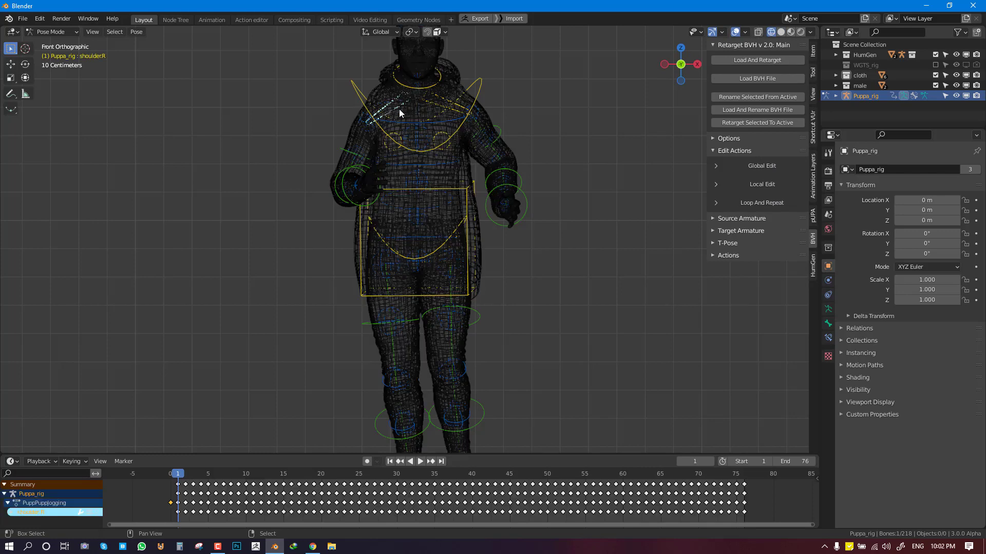
pyautogui.hotkey('shift', 'z')
pyautogui.press('q')
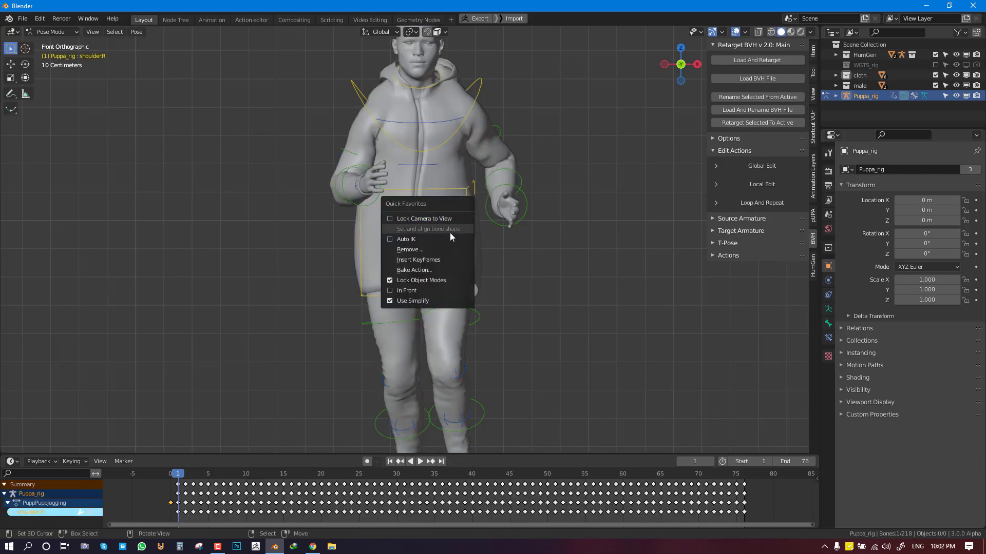
pyautogui.click(407, 291)
# - Try raising the right shoulder bone by rotating it about 29° at frame 1, and undo the rotation
pyautogui.press('r')
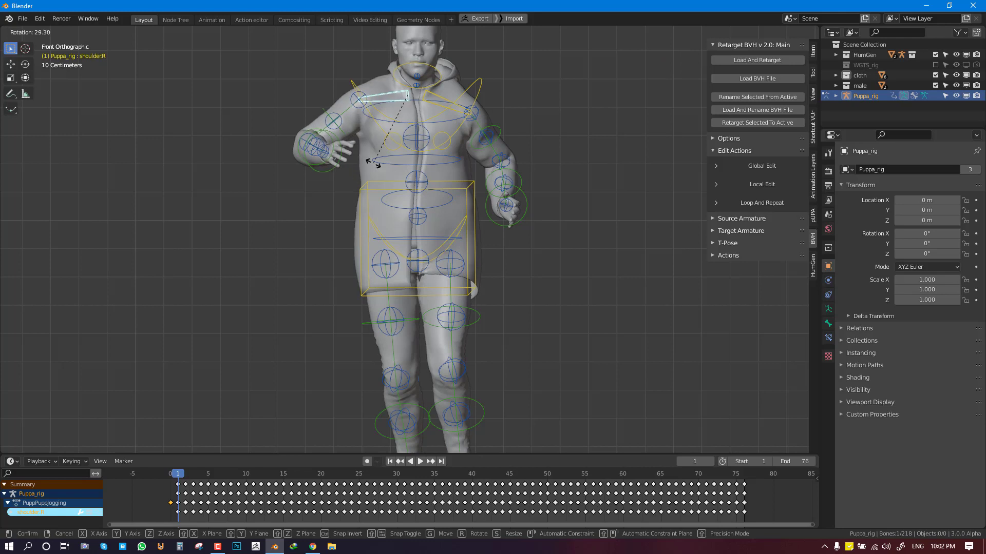
pyautogui.click(374, 163)
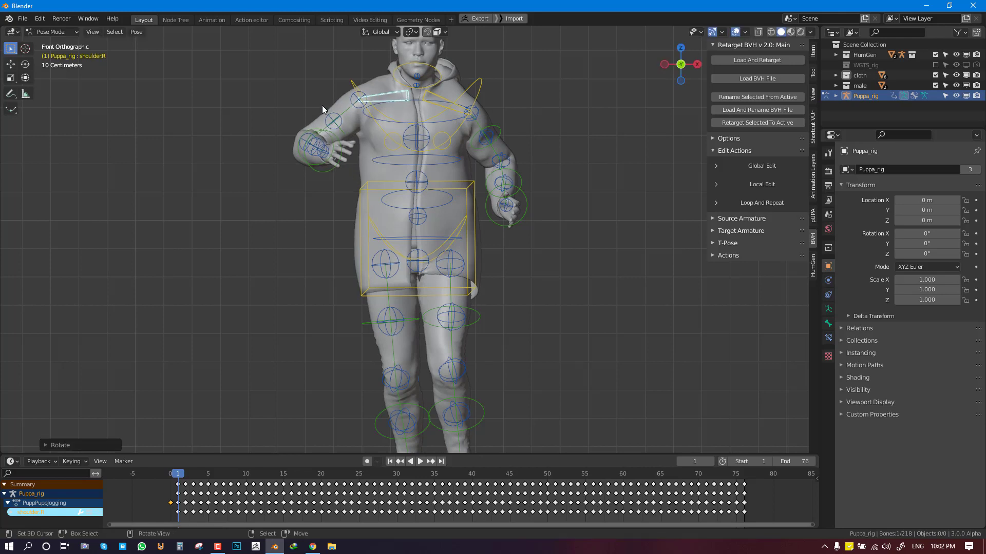
pyautogui.click(322, 107)
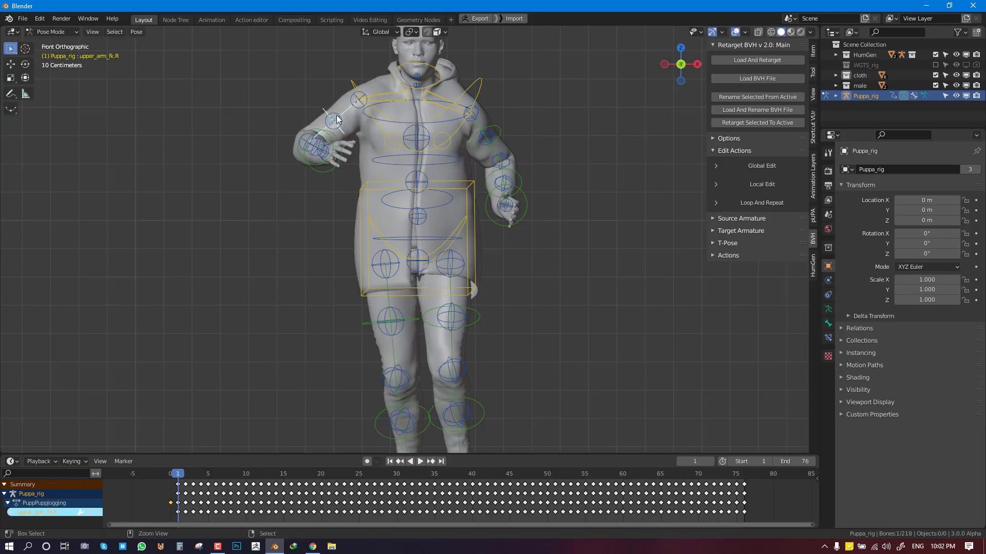
pyautogui.click(403, 101)
pyautogui.hotkey('ctrl', 'z')
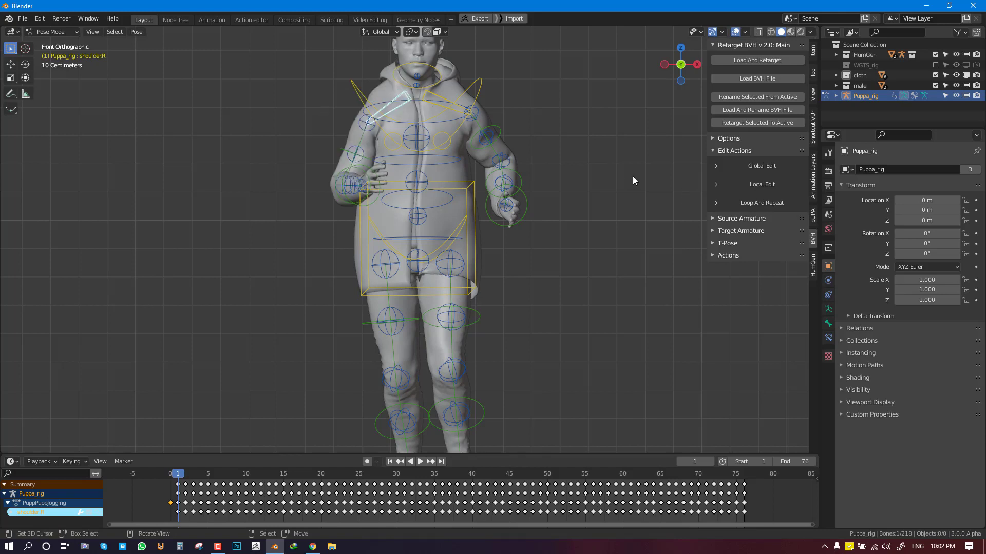
# - Start a Local Edit on the jogging action with the BVH tools
pyautogui.click(717, 184)
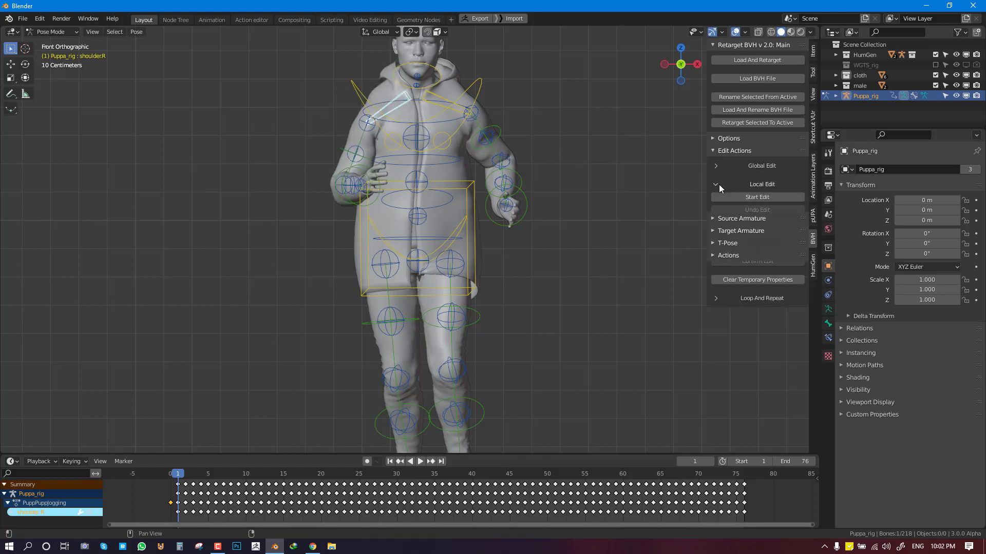
pyautogui.click(757, 198)
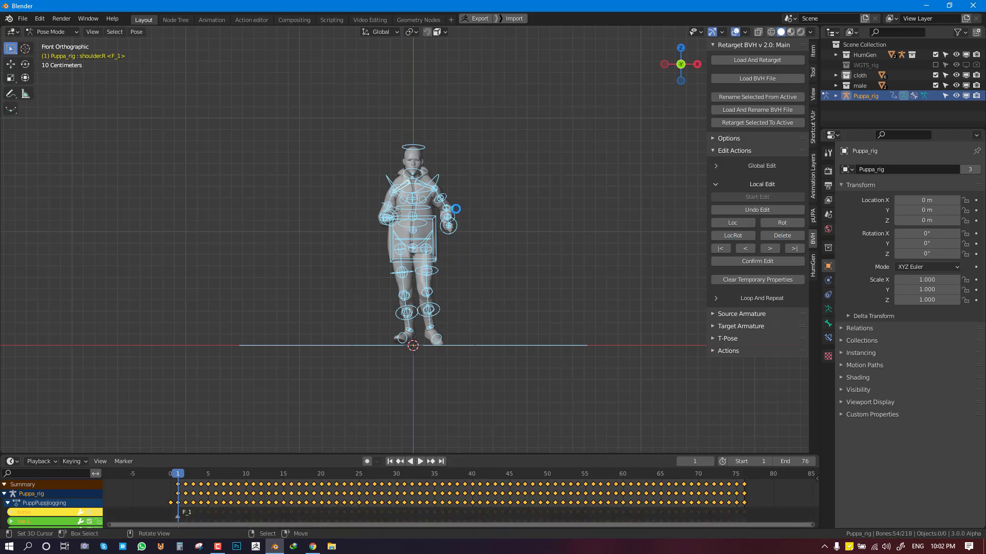
pyautogui.scroll(4, 457, 216)
pyautogui.scroll(1, 467, 205)
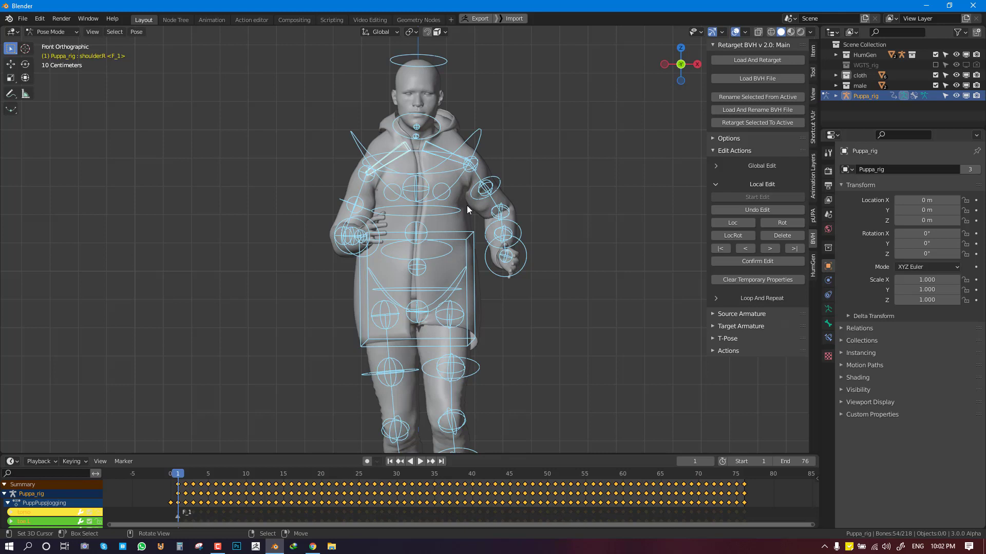
# - Rotate the right shoulder up and the right upper arm back down, and key both bones with LocRot at frame 1
pyautogui.click(389, 165)
pyautogui.press('r')
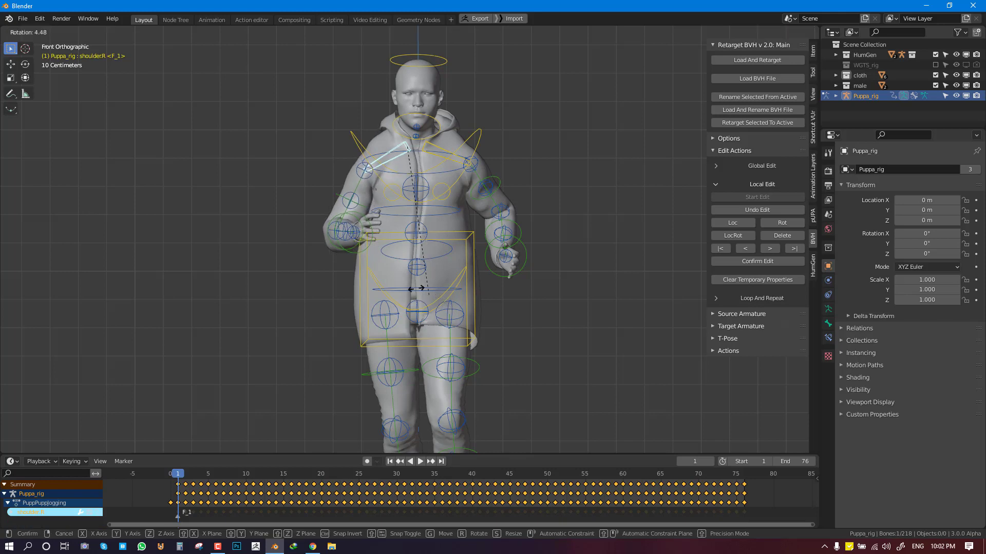
pyautogui.click(357, 241)
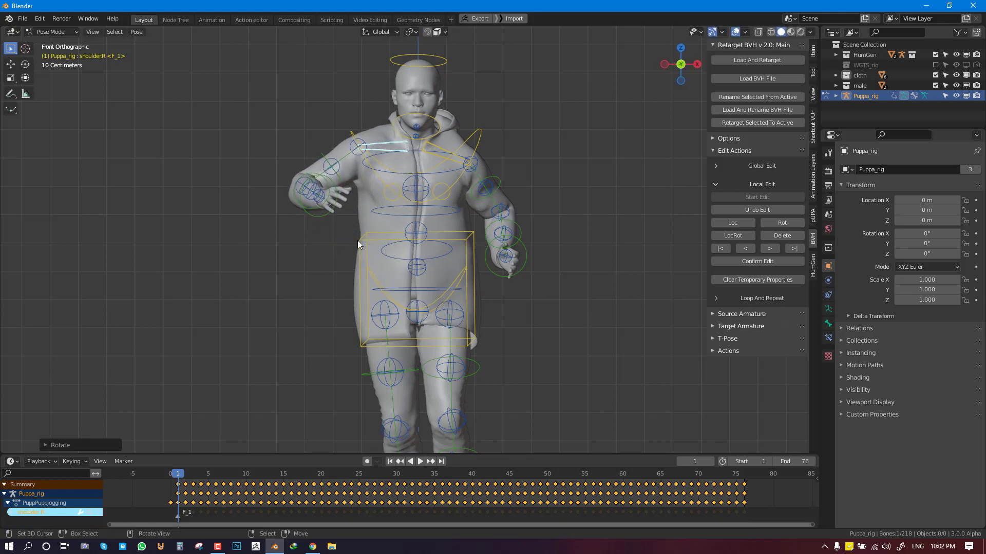
pyautogui.click(325, 155)
pyautogui.press('r')
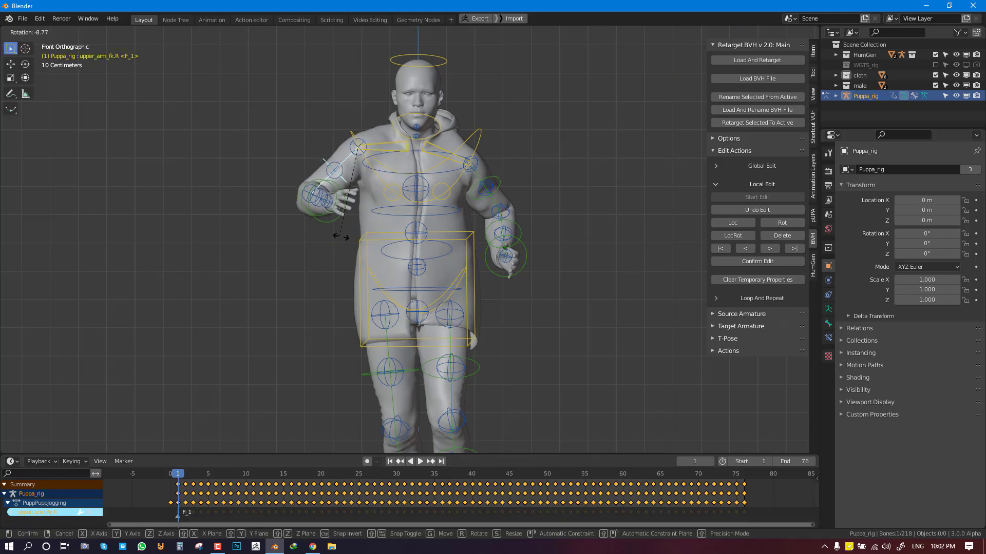
pyautogui.click(362, 241)
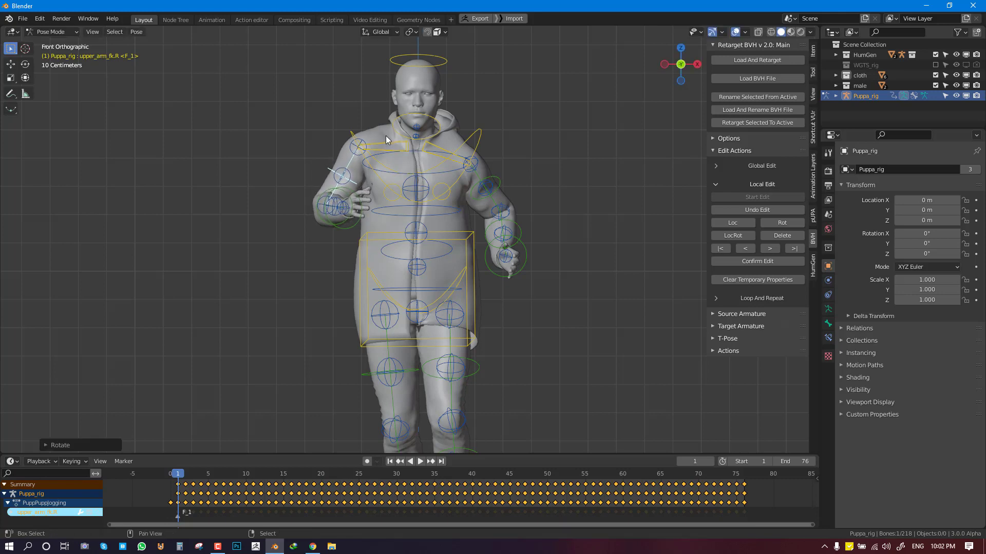
pyautogui.keyDown('shift'); pyautogui.click(383, 142); pyautogui.keyUp('shift')
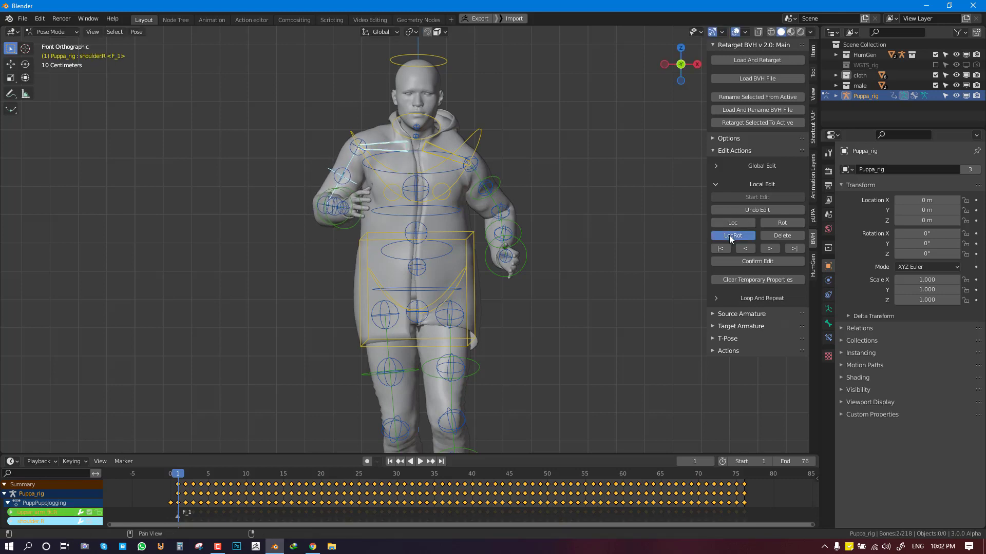
pyautogui.click(732, 235)
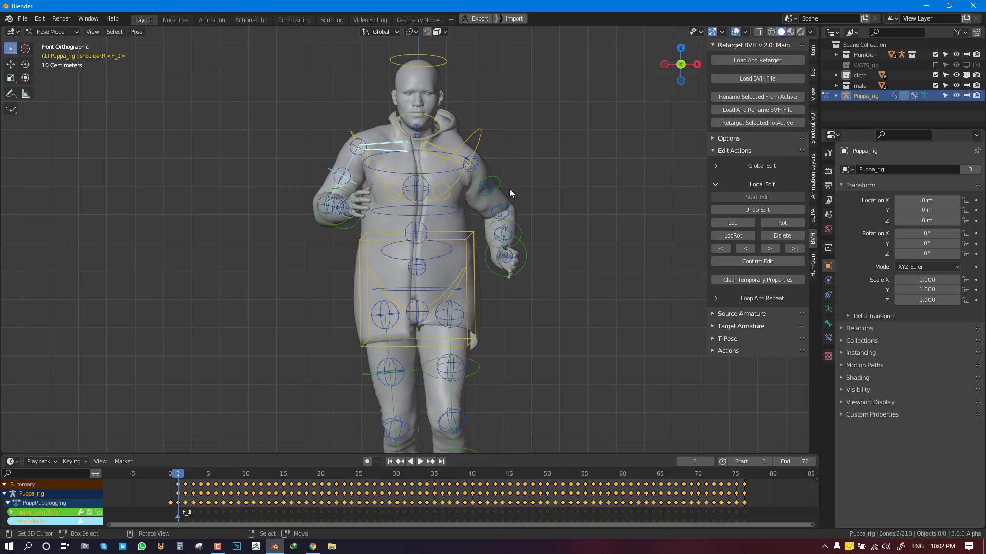
# - Rotate the left shoulder up and the left upper arm back down, and key both bones with LocRot at frame 1
pyautogui.rightClick(461, 158)
pyautogui.press('r')
pyautogui.click(530, 143)
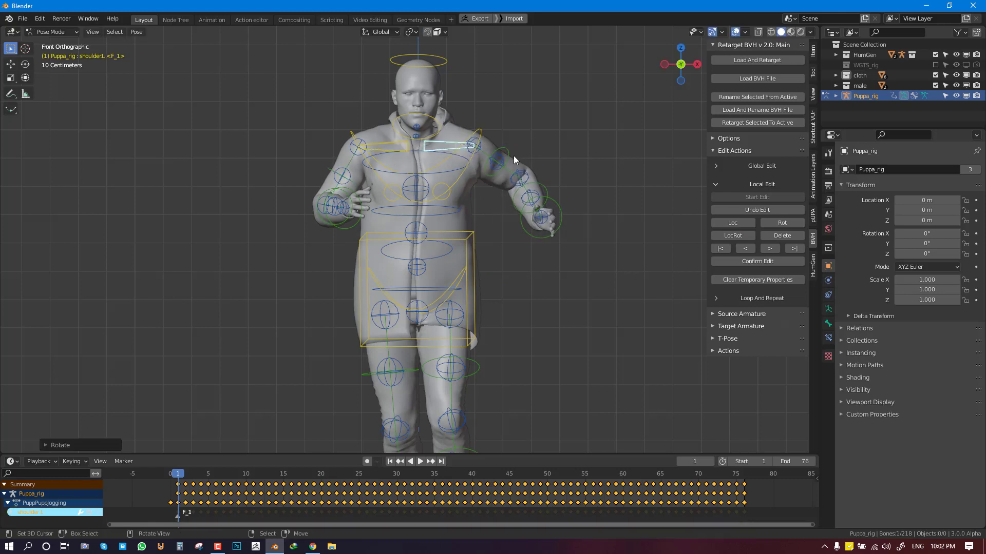
pyautogui.rightClick(509, 151)
pyautogui.press('r')
pyautogui.click(480, 174)
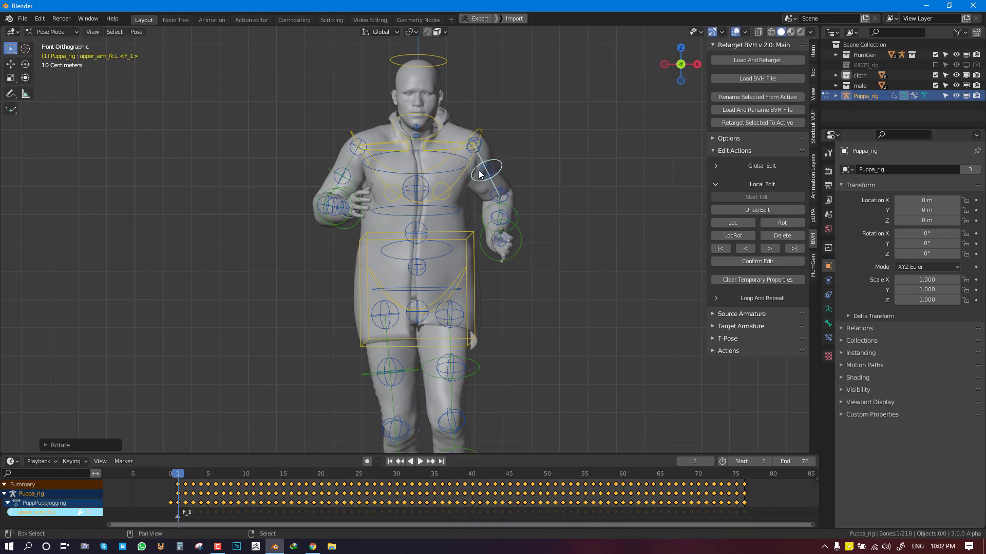
pyautogui.keyDown('shift'); pyautogui.rightClick(454, 142); pyautogui.keyUp('shift')
pyautogui.click(744, 234)
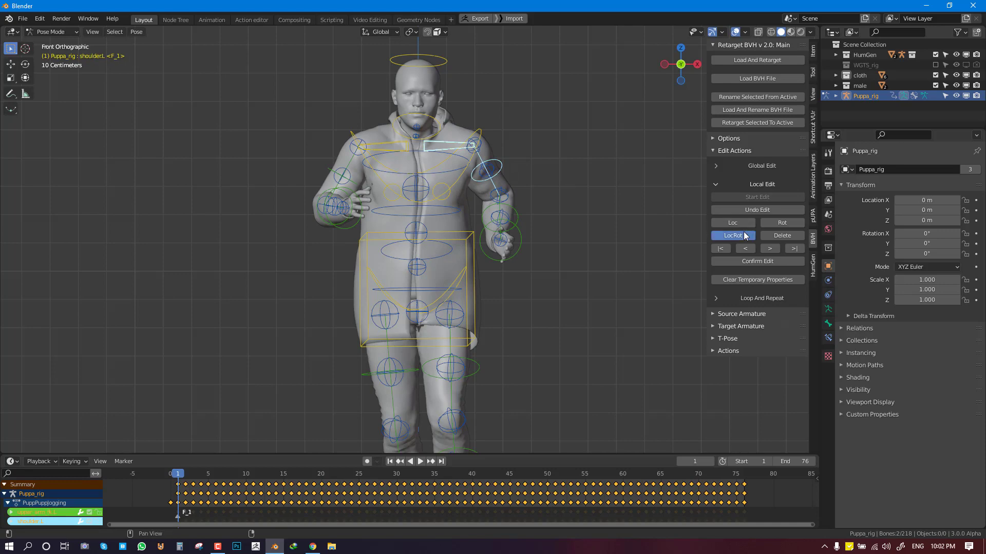
# - Play the edited jogging animation with overlays hidden, check it from the front, and stop at frame 43 with overlays restored
pyautogui.scroll(-1, 425, 249)
pyautogui.moveTo(481, 238); pyautogui.dragTo(445, 248, button='middle')
pyautogui.press('space')
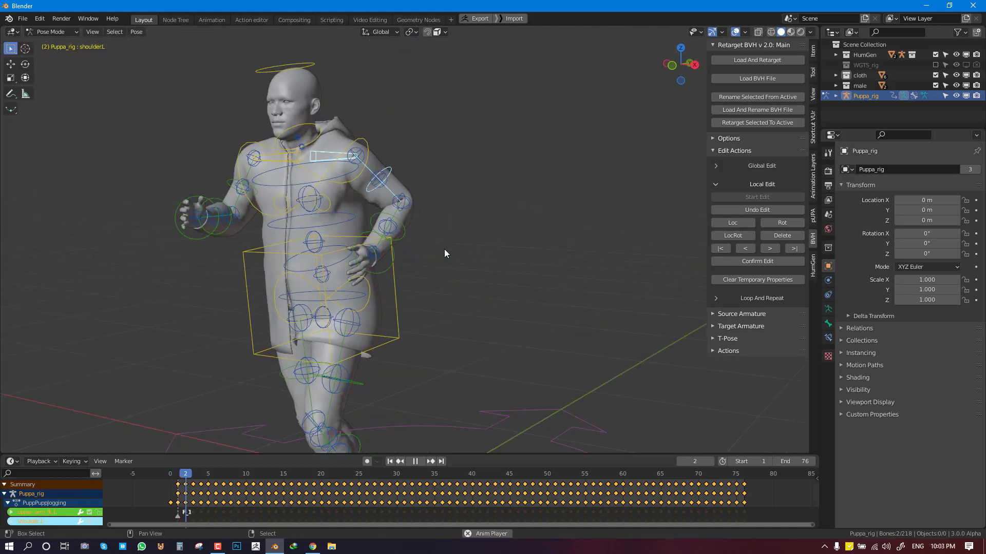
pyautogui.scroll(-2, 445, 250)
pyautogui.hotkey('alt', 'a')
pyautogui.hotkey('alt', 'shift', 'z')
pyautogui.scroll(-5, 446, 249)
pyautogui.press('KP_1')
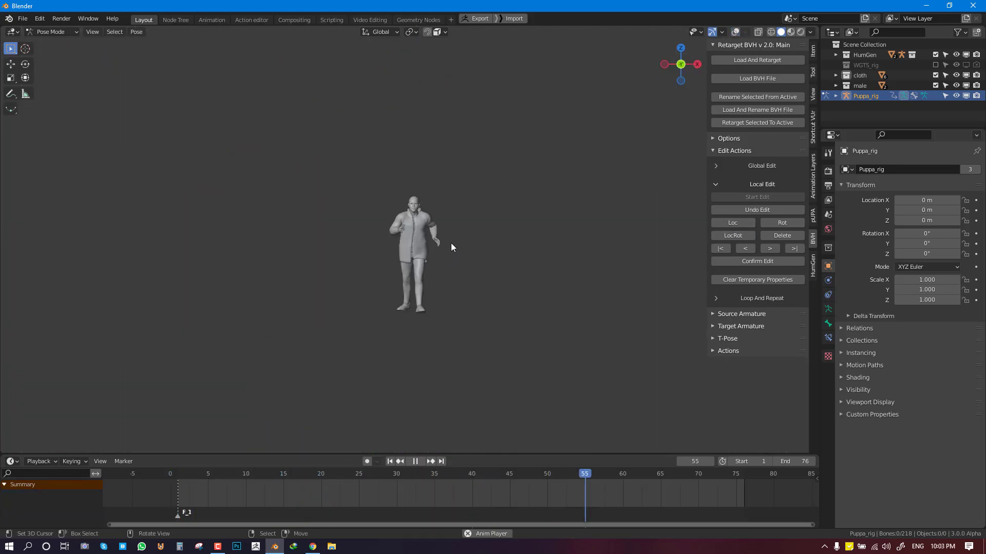
pyautogui.scroll(3, 448, 240)
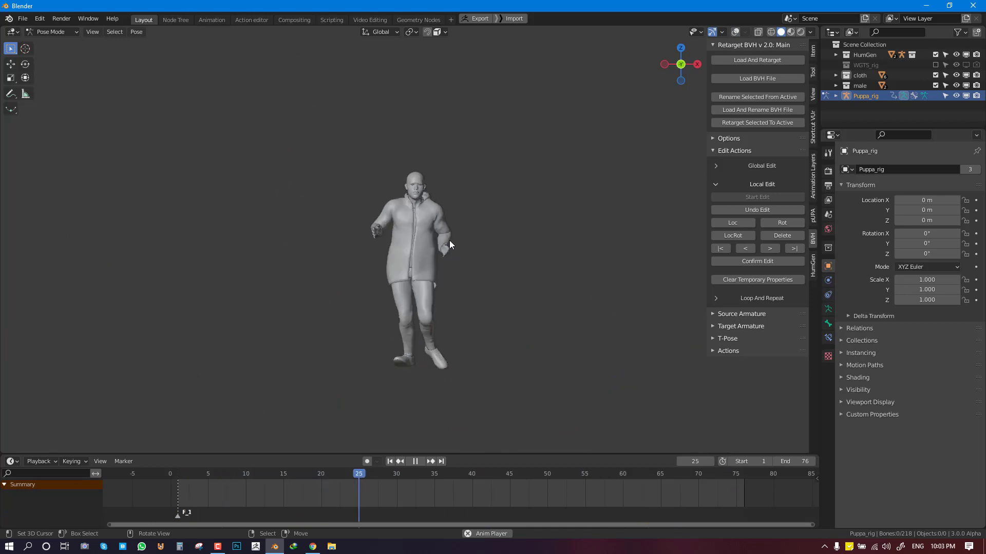
pyautogui.hotkey('alt', 'shift', 'z')
pyautogui.press('space')
# - Rotate the left shoulder and upper arm bones upward at frame 43 to lift the arm out to the side
pyautogui.scroll(4, 454, 199)
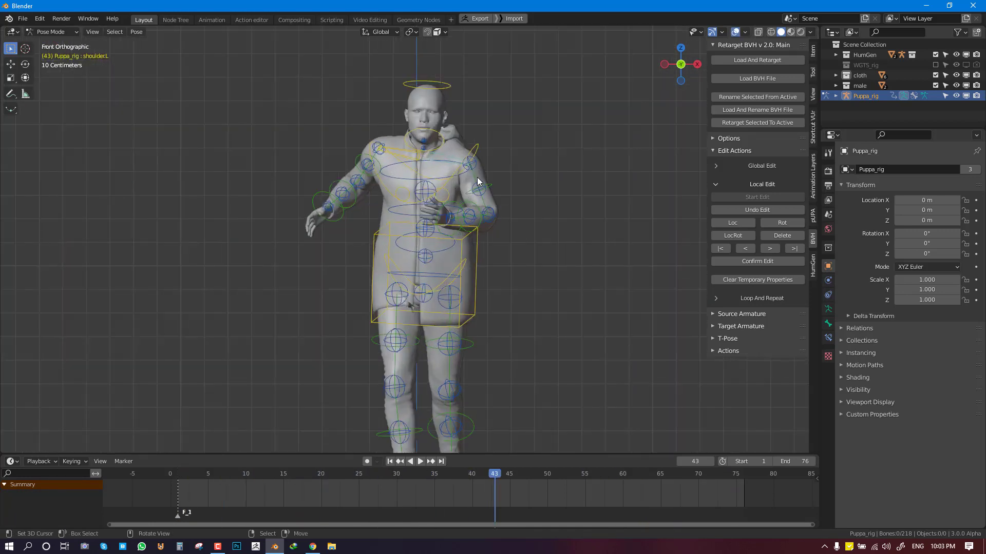
pyautogui.click(471, 167)
pyautogui.press('r')
pyautogui.rightClick(517, 159)
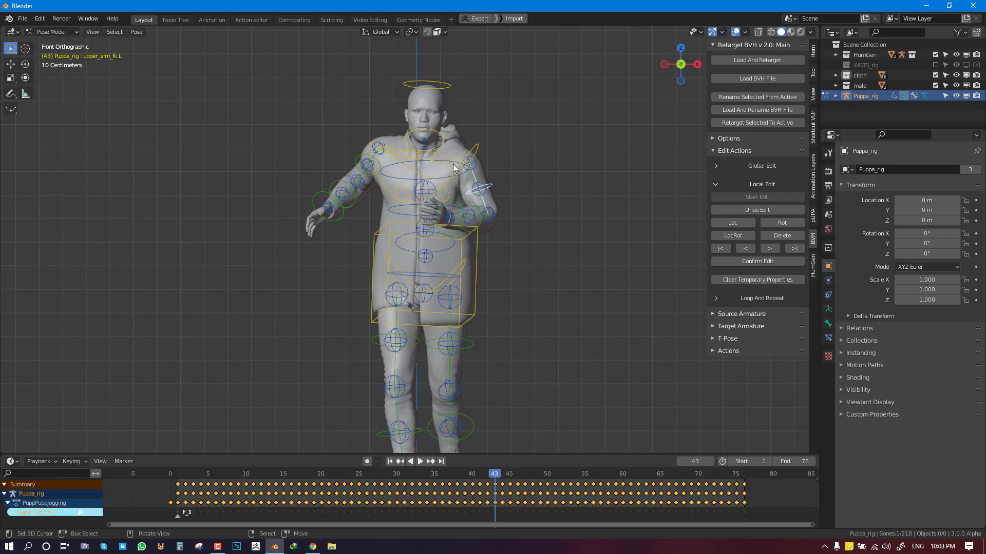
pyautogui.rightClick(452, 159)
pyautogui.click(472, 166)
pyautogui.press('r')
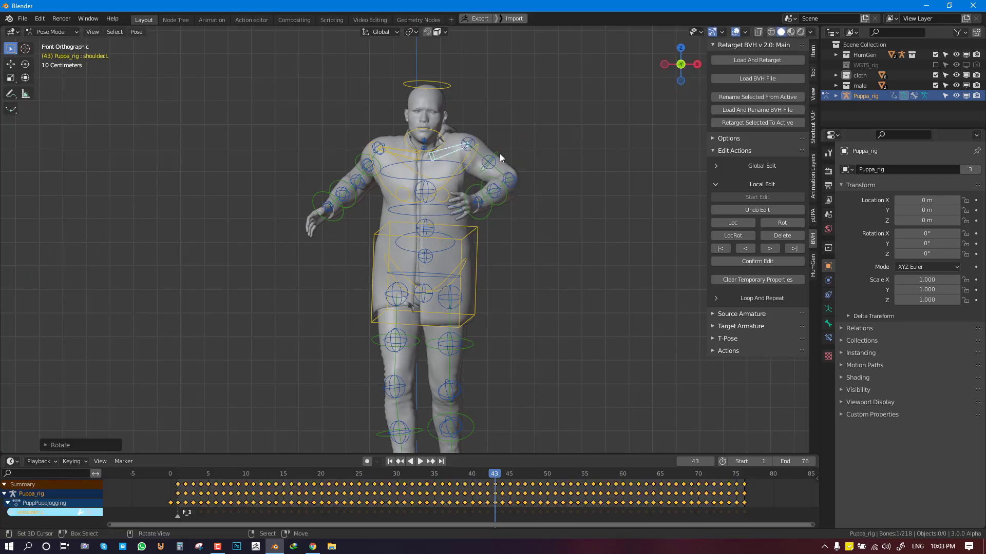
pyautogui.click(540, 143)
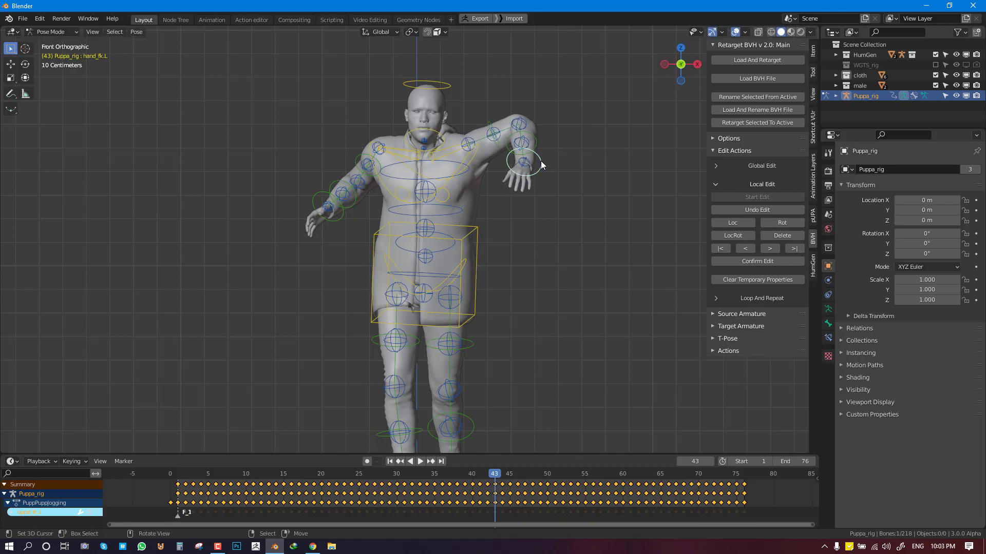
# - Rotate the left forearm outward and tilt it upward with trackball rotation so the raised arm extends
pyautogui.click(536, 136)
pyautogui.press('r')
pyautogui.click(560, 67)
pyautogui.press('r')
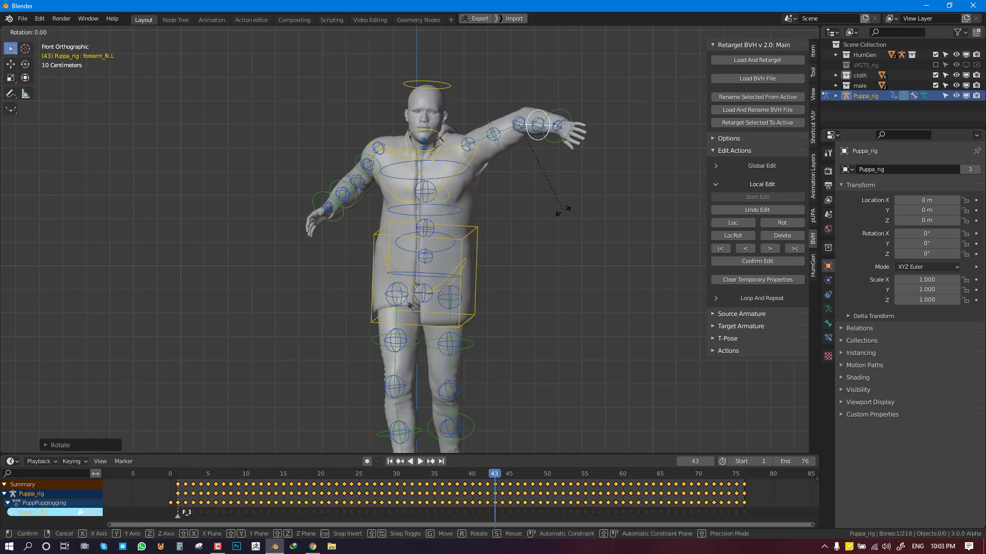
pyautogui.press('r')
pyautogui.click(567, 157)
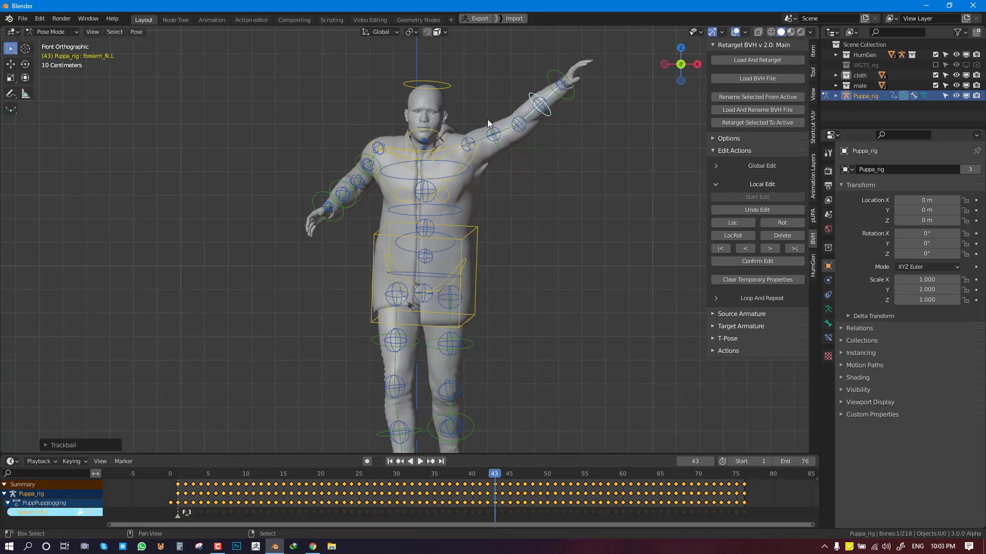
# - Key the left forearm, upper arm and shoulder bones with LocRot at frame 43, and play the animation
pyautogui.keyDown('shift'); pyautogui.click(469, 146); pyautogui.keyUp('shift')
pyautogui.keyDown('shift'); pyautogui.click(454, 152); pyautogui.keyUp('shift')
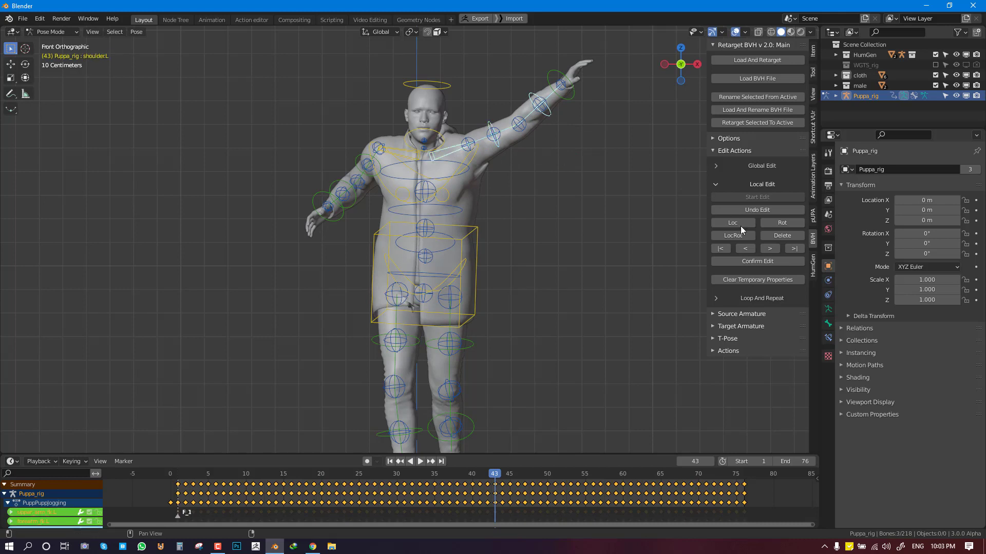
pyautogui.click(736, 280)
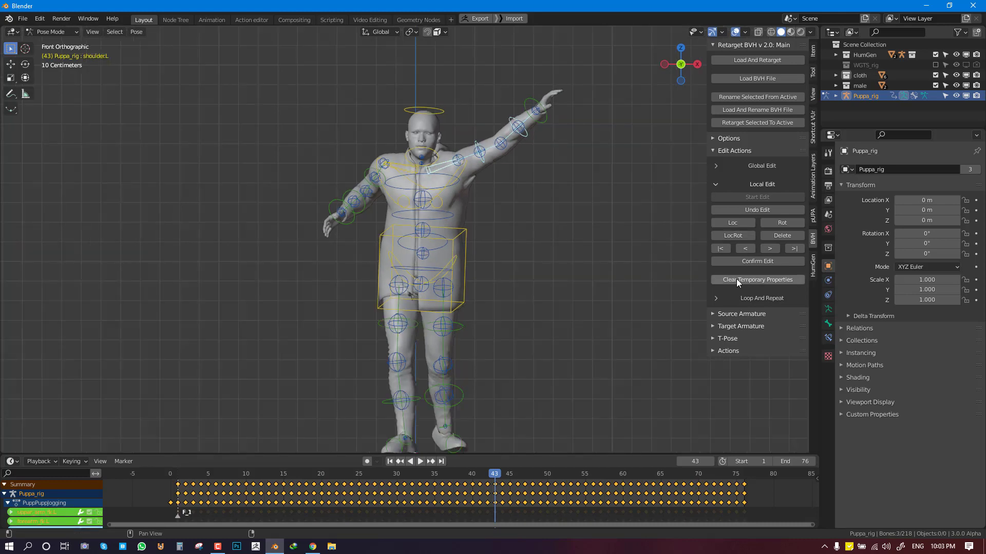
pyautogui.click(733, 236)
pyautogui.press('space')
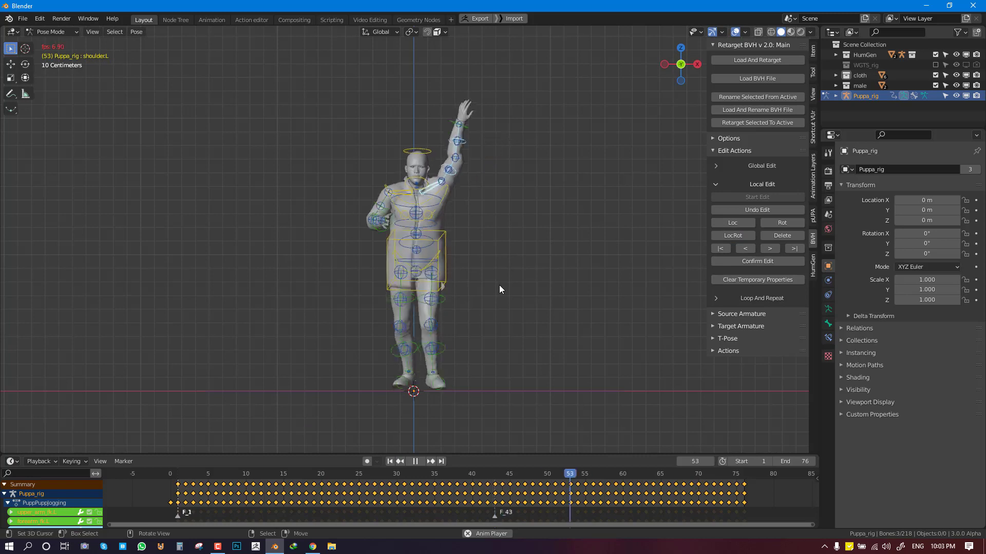
# - Stop the edited jogging playback, select all bones, and bring up pUPA's Load Animations and Pupa Utilities settings
pyautogui.click(500, 286)
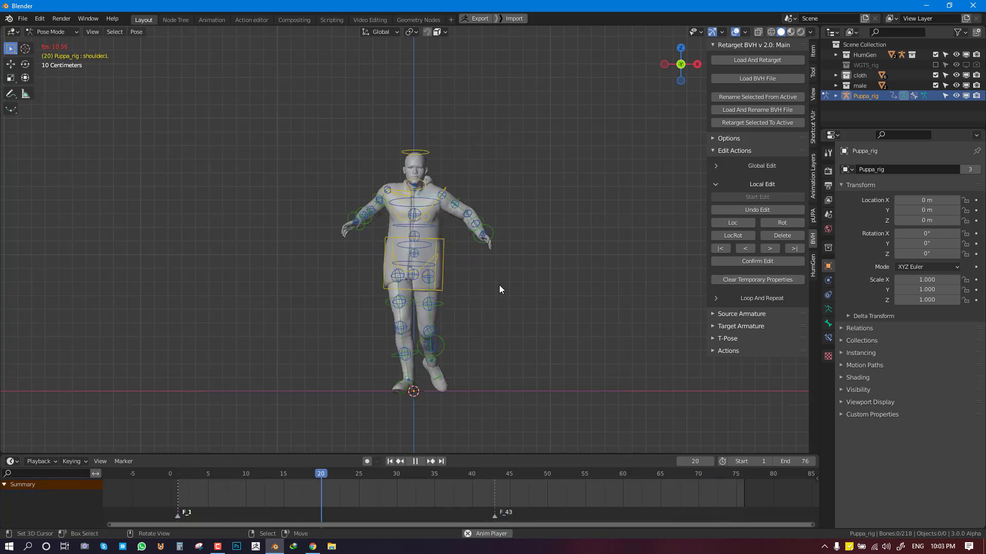
pyautogui.press('space')
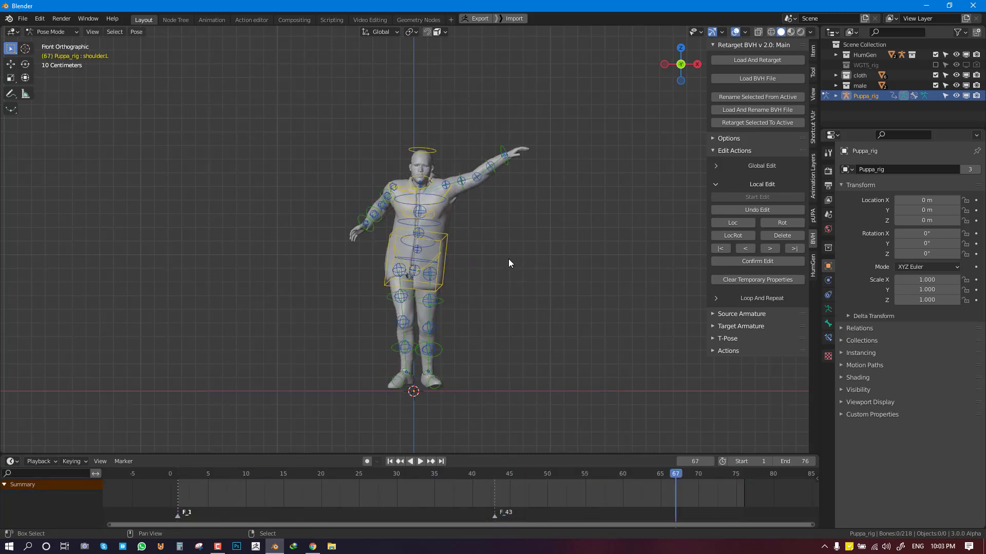
pyautogui.moveTo(508, 263)
pyautogui.mouseDown(button='middle')
pyautogui.moveTo(501, 248)
pyautogui.moveTo(546, 243)
pyautogui.moveTo(423, 290)
pyautogui.moveTo(510, 279)
pyautogui.mouseUp(button='middle')
pyautogui.scroll(-4, 562, 230)
pyautogui.press('a')
pyautogui.click(813, 216)
pyautogui.scroll(3, 510, 279)
pyautogui.click(741, 304)
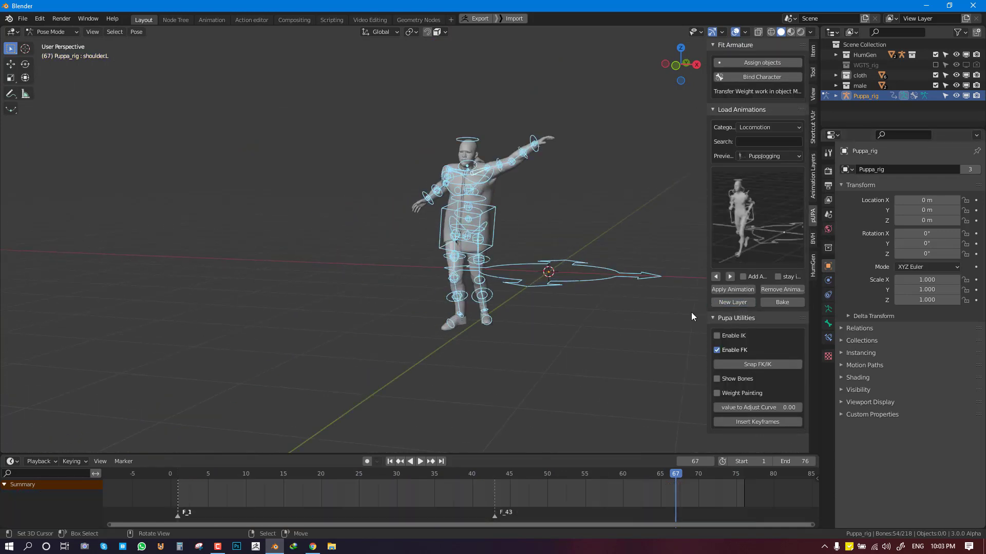
pyautogui.click(494, 173)
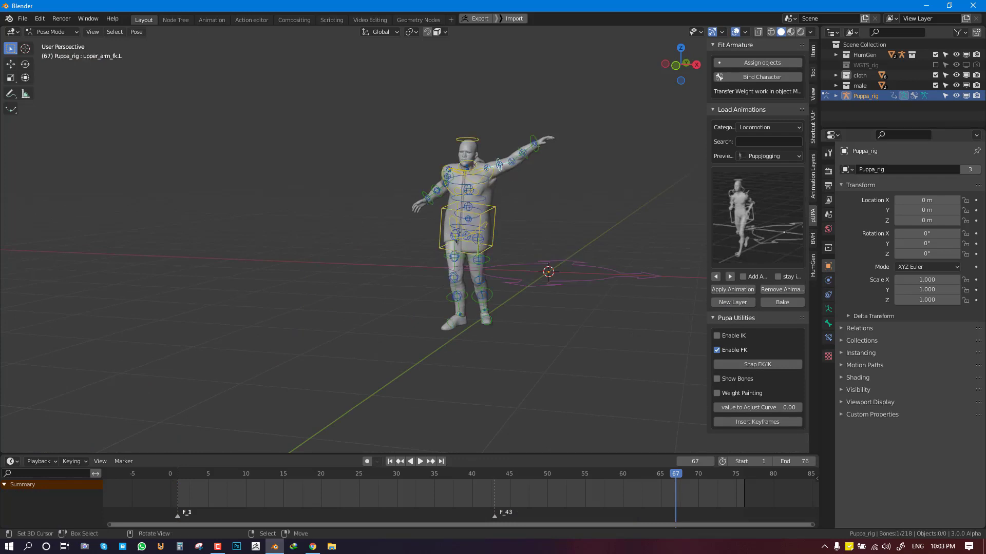
pyautogui.press('r')
pyautogui.press('r')
pyautogui.rightClick(474, 233)
# - Select all bones of the rig and remove the edited jogging animation with pUPA
pyautogui.press('a')
pyautogui.moveTo(488, 242); pyautogui.dragTo(467, 247, button='middle')
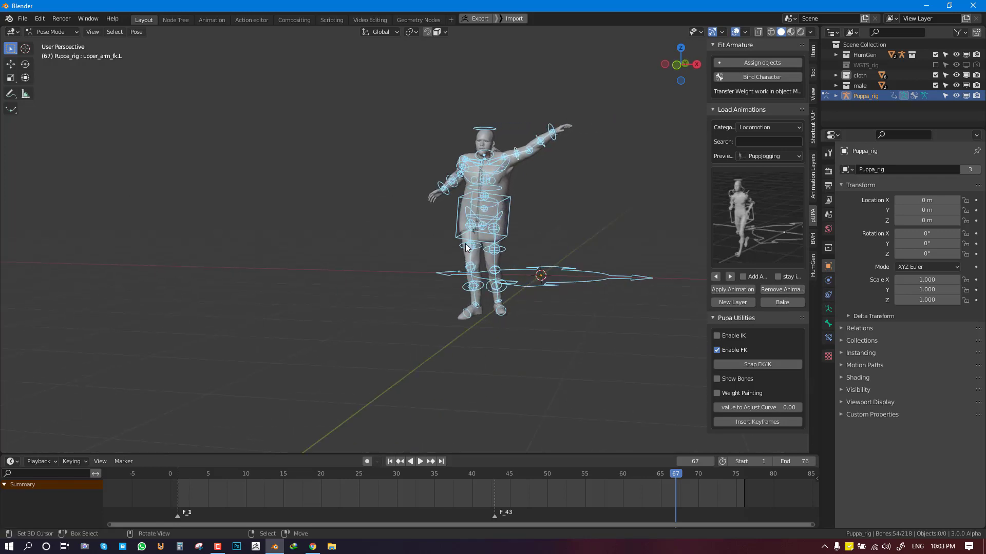
pyautogui.scroll(2, 466, 243)
pyautogui.scroll(-1, 538, 205)
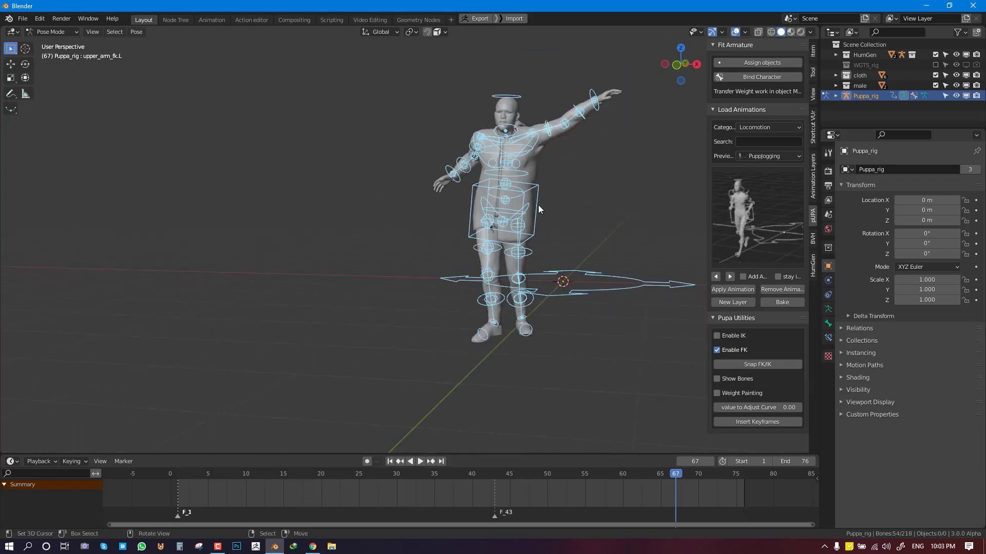
pyautogui.click(770, 291)
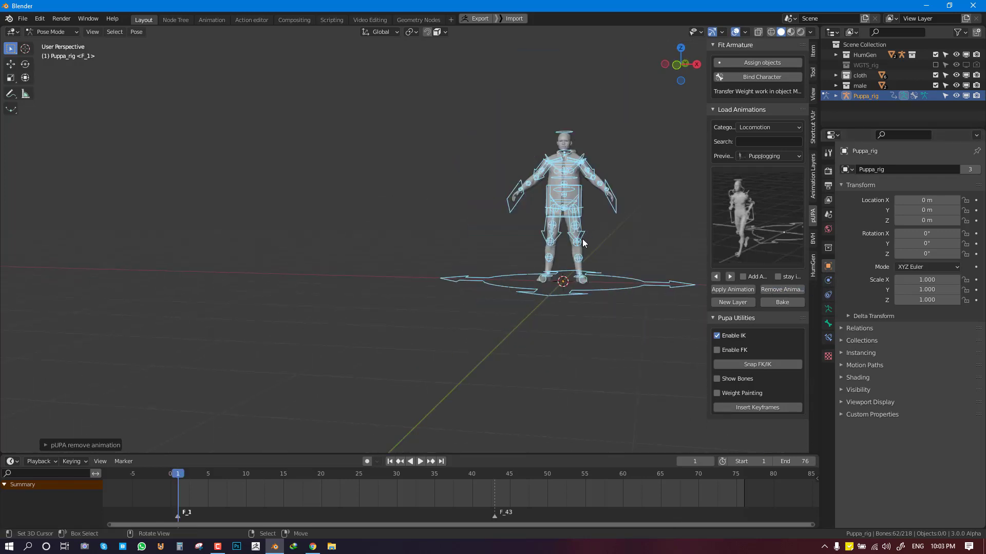
pyautogui.moveTo(582, 239); pyautogui.dragTo(370, 272, button='middle')
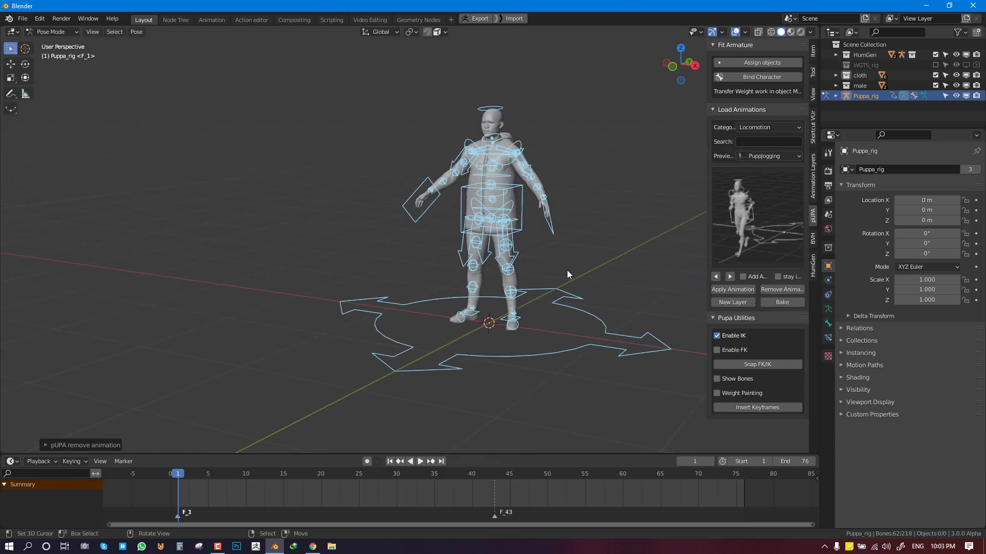
# - Enable Add Animation, widen the pUPA settings area, and apply the PuppJogging animation to the rig
pyautogui.click(744, 276)
pyautogui.moveTo(708, 254); pyautogui.dragTo(612, 254)
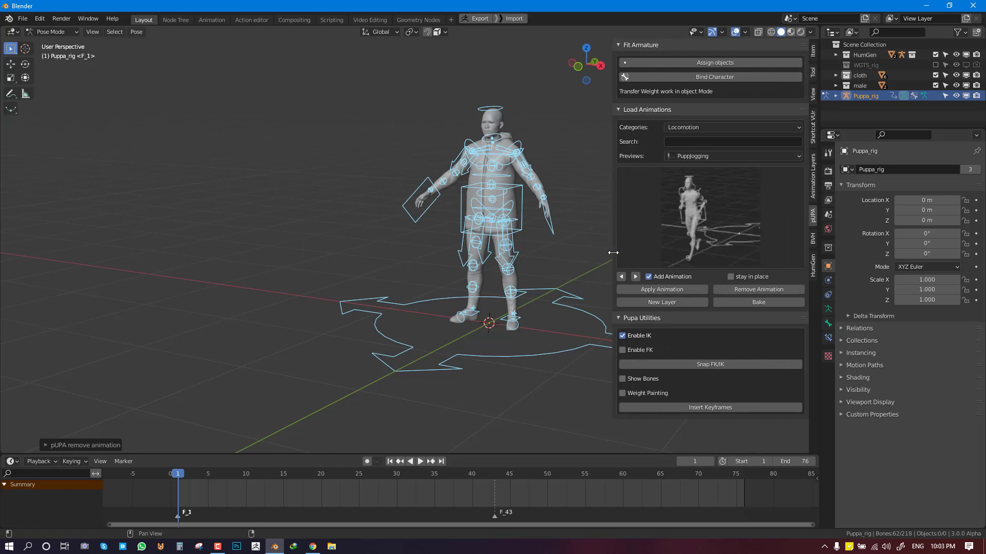
pyautogui.click(677, 290)
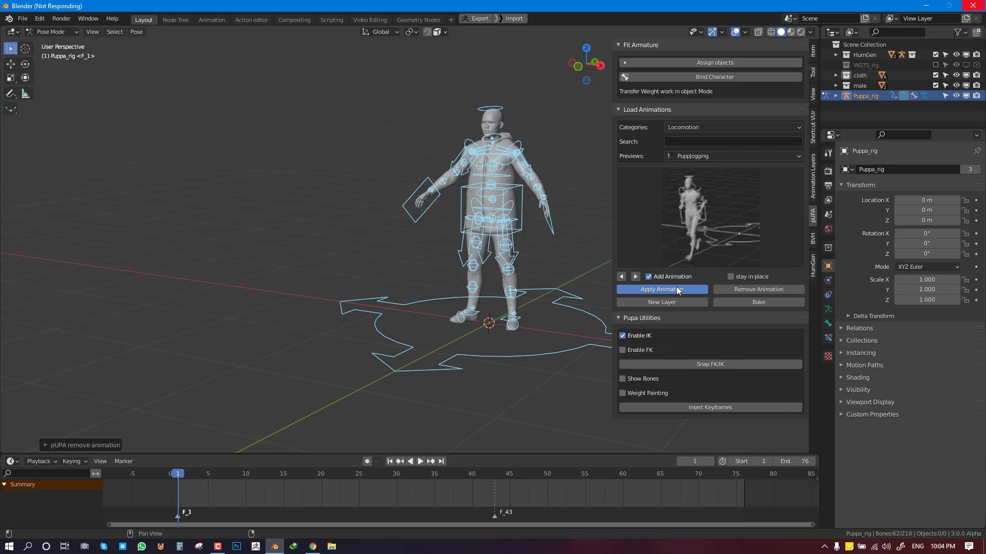
pyautogui.press('Return')
# - Play the applied jogging animation with overlays hidden, and stop it with overlays restored
pyautogui.press('space')
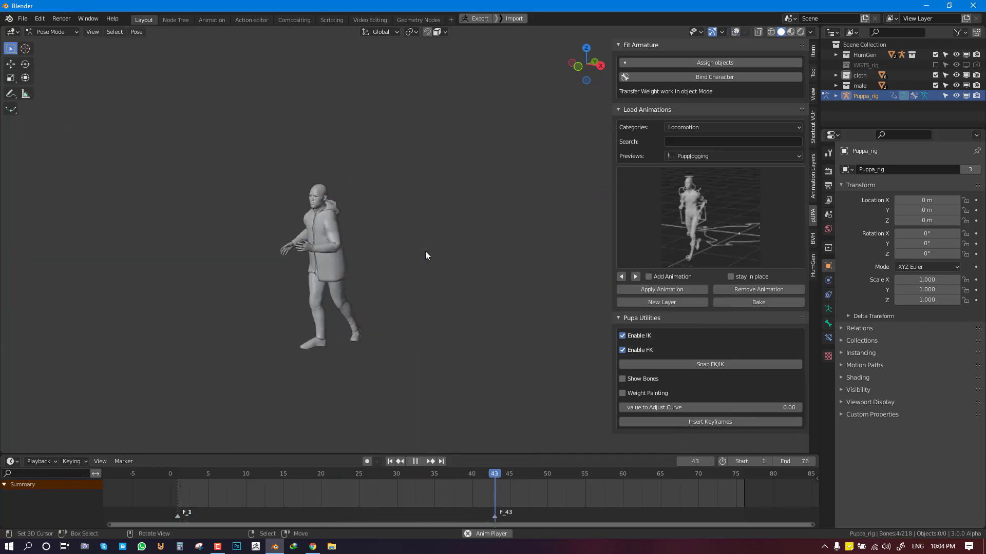
pyautogui.rightClick(426, 252)
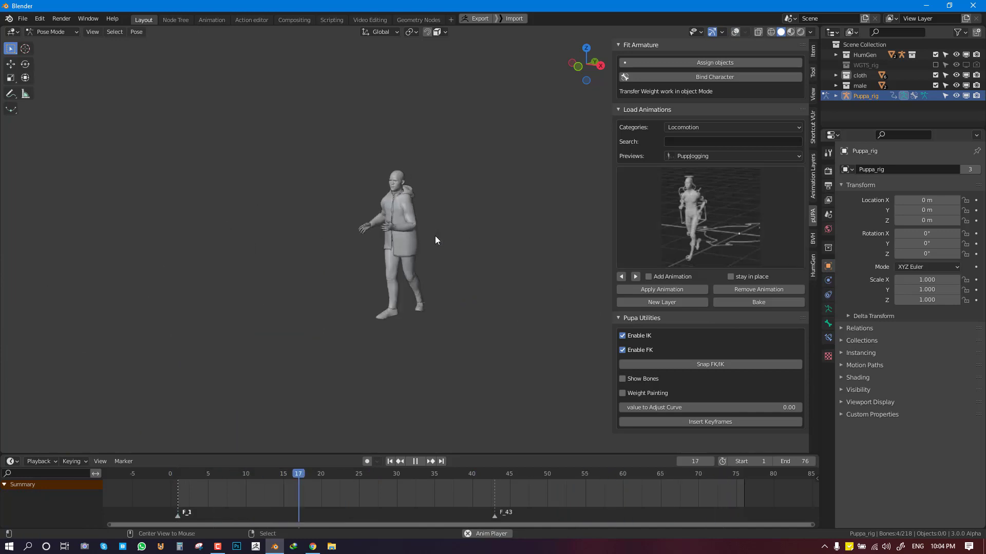
pyautogui.hotkey('shift', 'alt', 'z')
pyautogui.press('space')
# - Remove the jogging animation from the rig, and enable both Add Animation and stay in place
pyautogui.click(757, 290)
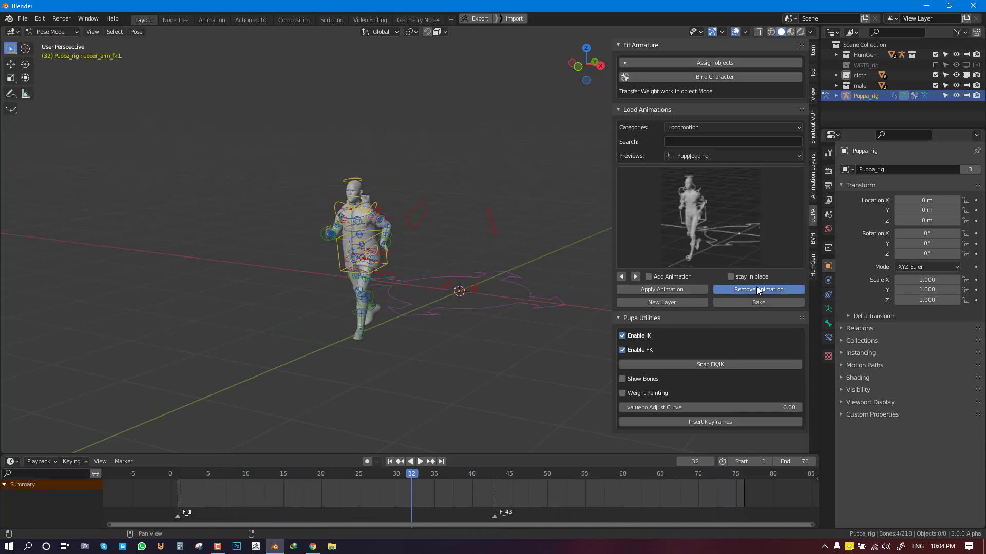
pyautogui.click(659, 277)
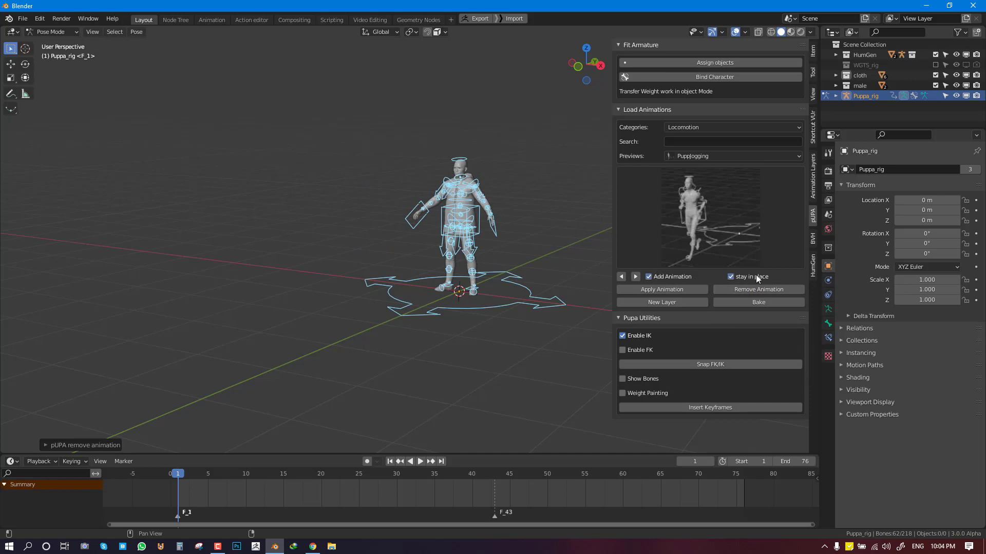
pyautogui.moveTo(457, 244); pyautogui.dragTo(489, 286, button='middle')
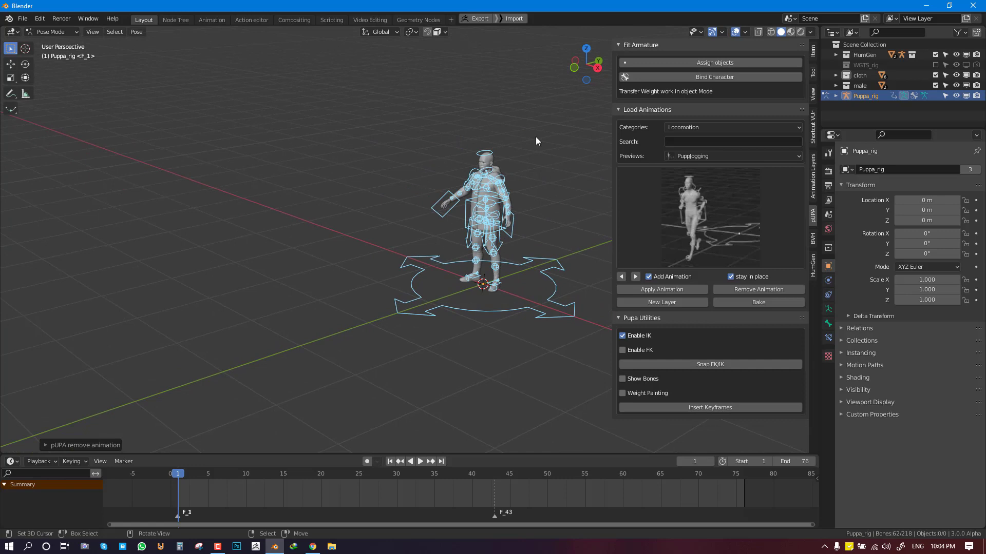
# - Apply PuppJogging with stay in place, and check the character's pose at frame 75
pyautogui.click(650, 291)
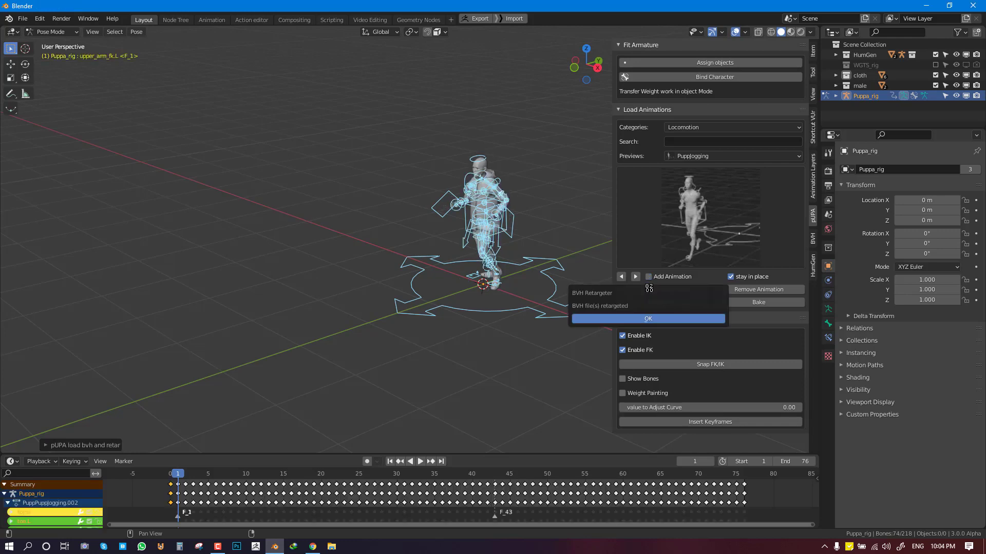
pyautogui.click(643, 317)
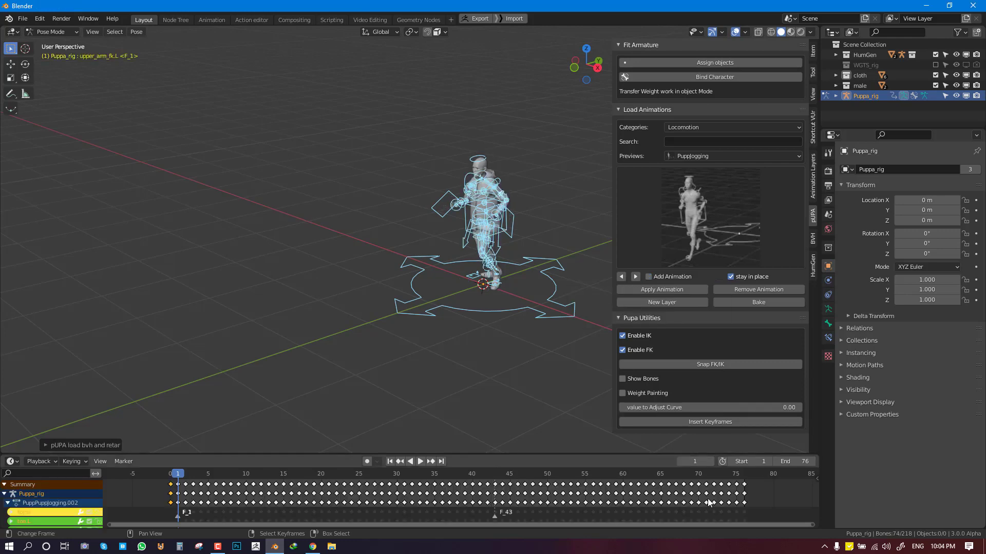
pyautogui.scroll(-5, 699, 497)
pyautogui.moveTo(699, 495); pyautogui.dragTo(536, 501, button='middle')
pyautogui.click(483, 500)
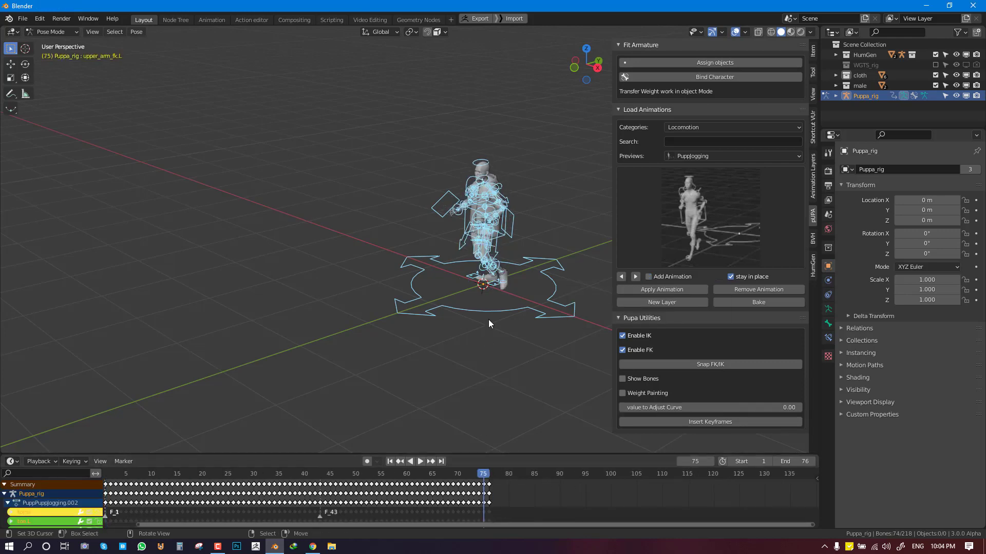
pyautogui.moveTo(501, 268); pyautogui.dragTo(513, 281, button='middle')
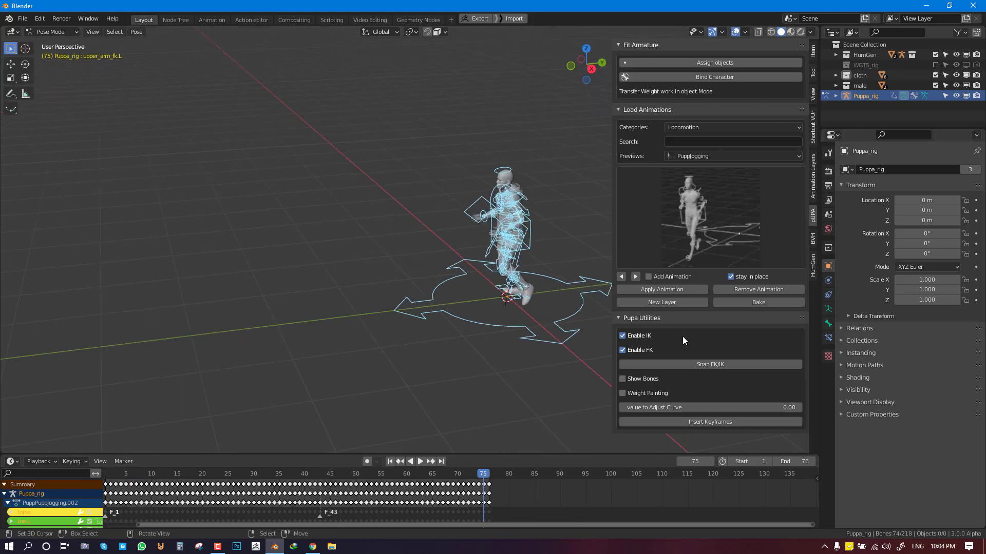
# - Apply PuppJogging again, and append a second copy of it with Add Animation enabled
pyautogui.click(666, 290)
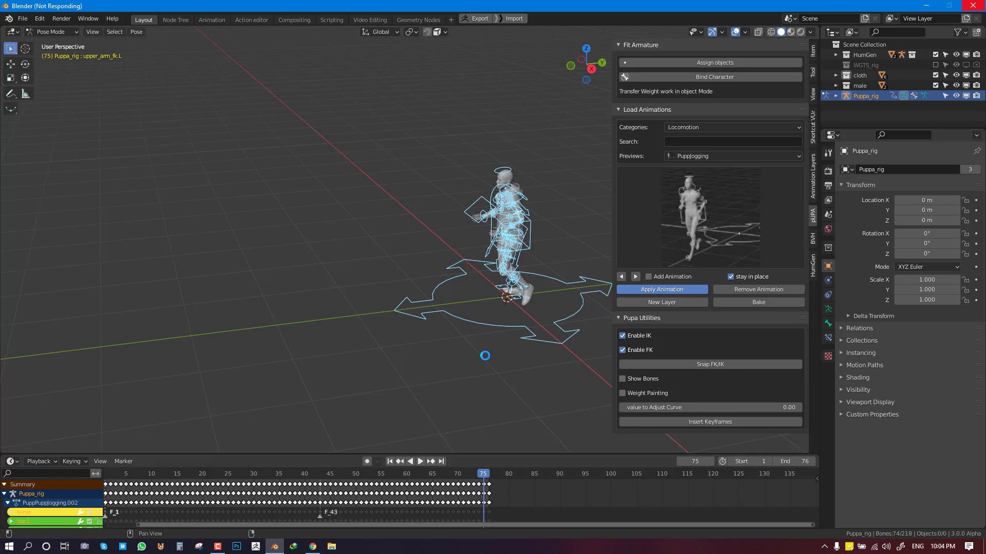
pyautogui.click(486, 356)
pyautogui.click(652, 276)
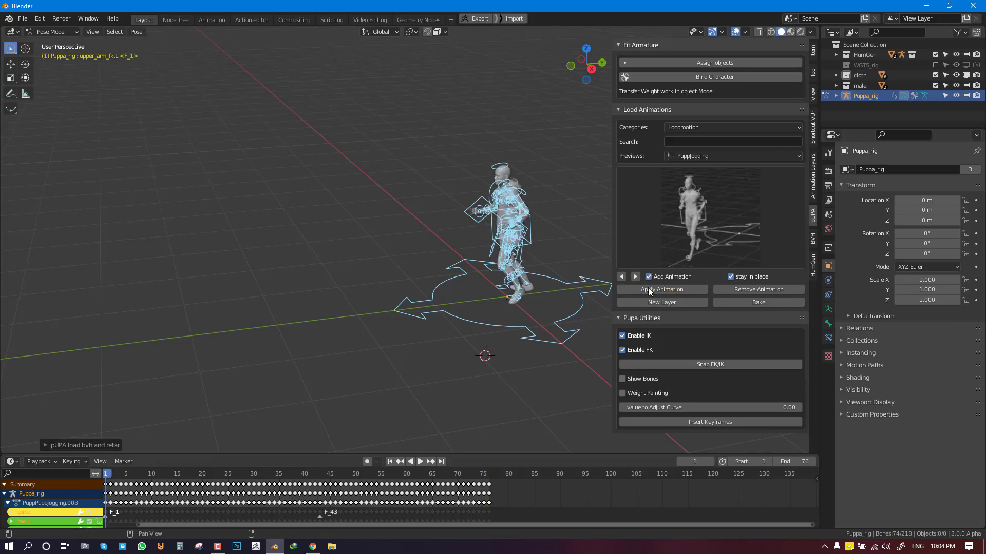
pyautogui.click(650, 290)
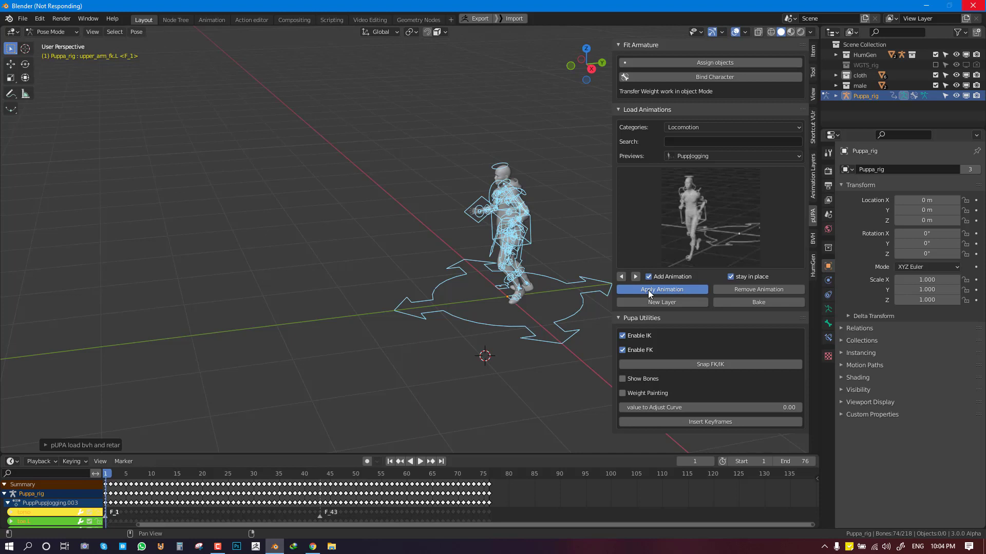
pyautogui.click(646, 320)
# - Try shifting the appended jogging keyframes along the timeline
pyautogui.scroll(-2, 524, 496)
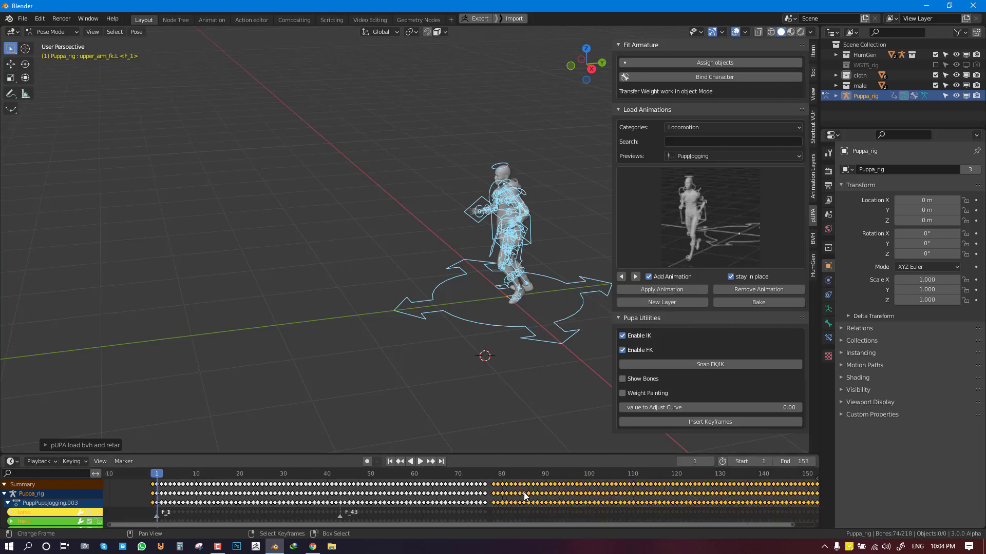
pyautogui.scroll(-4, 517, 493)
pyautogui.moveTo(521, 493); pyautogui.dragTo(443, 485, button='middle')
pyautogui.press('g')
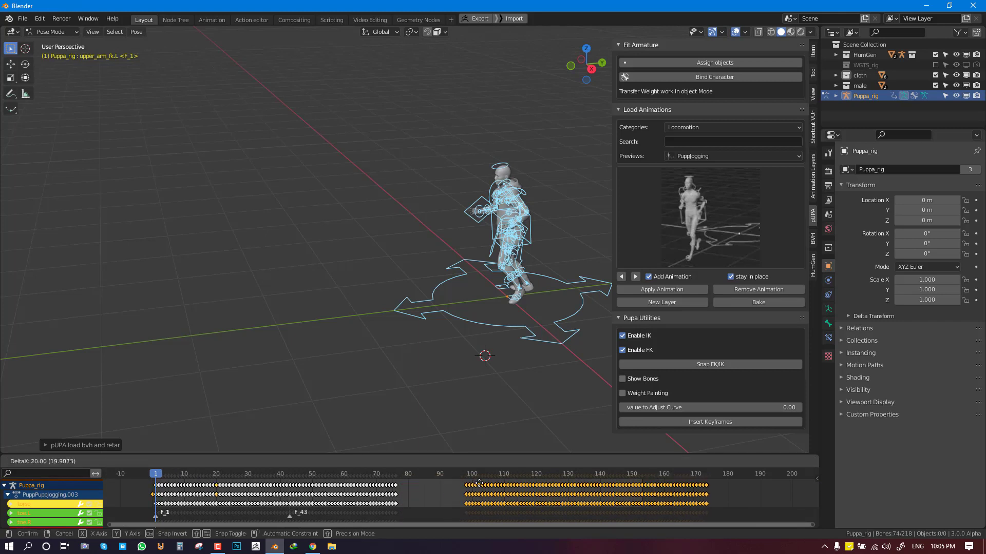
pyautogui.click(415, 485)
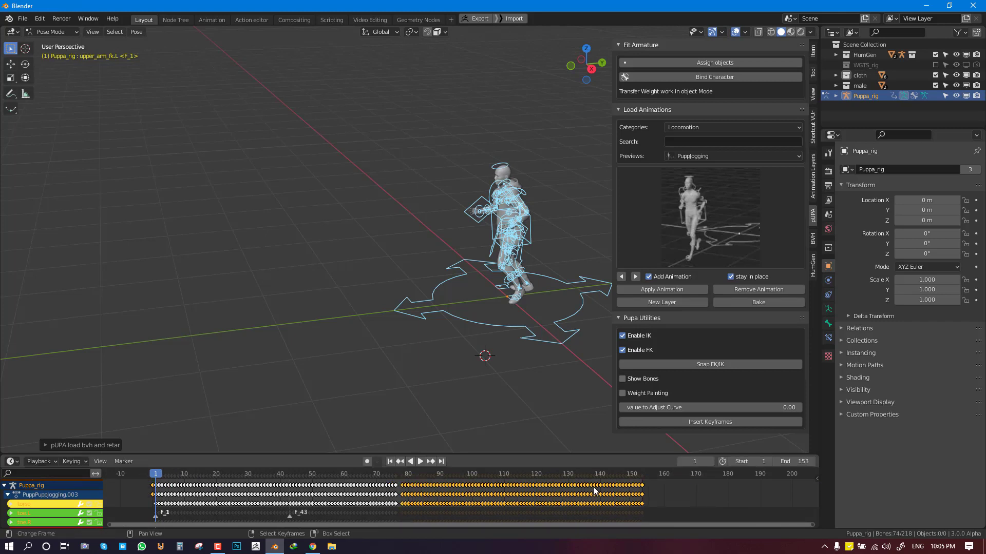
# - Choose the PuppBrutal_To_Happy_Walking animation and append it after the two jogging clips
pyautogui.click(700, 243)
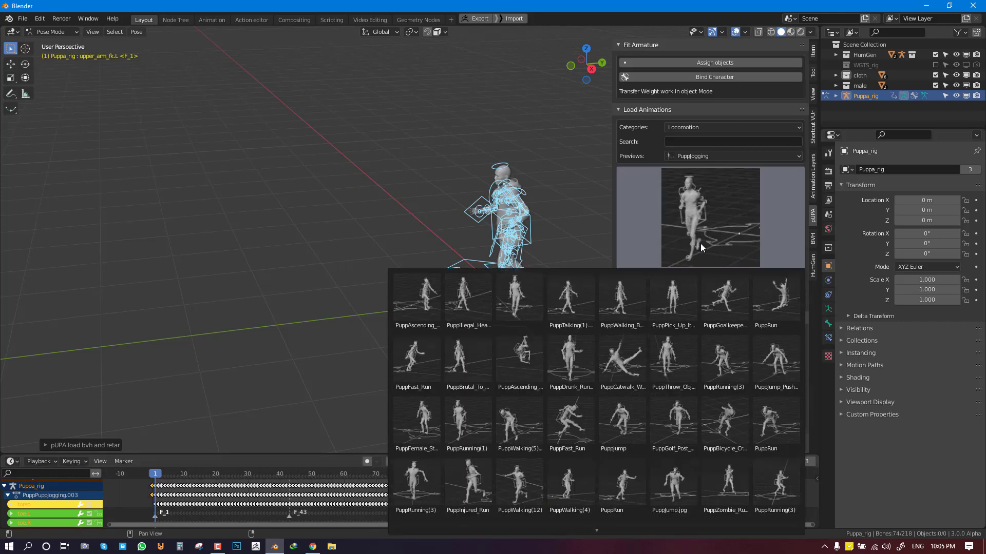
pyautogui.click(479, 301)
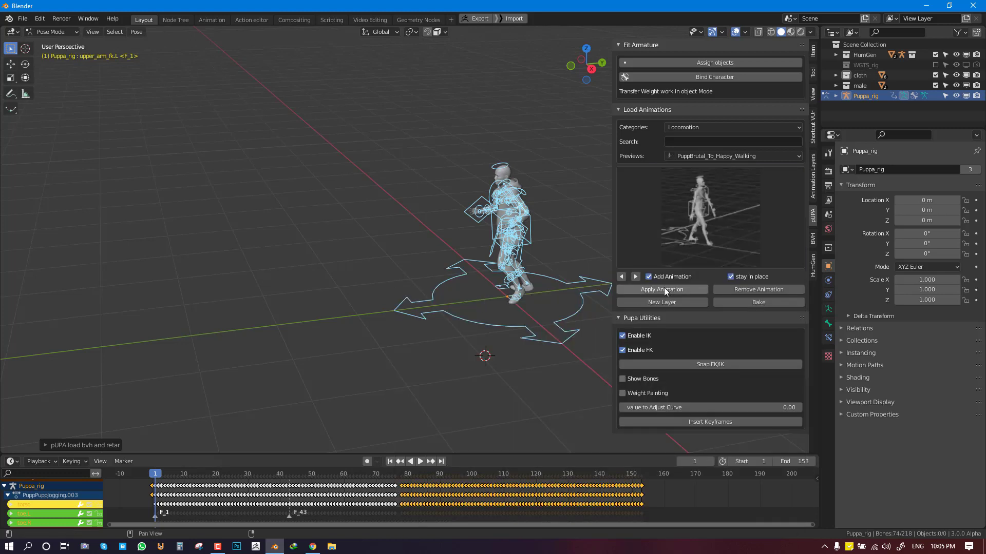
pyautogui.click(664, 289)
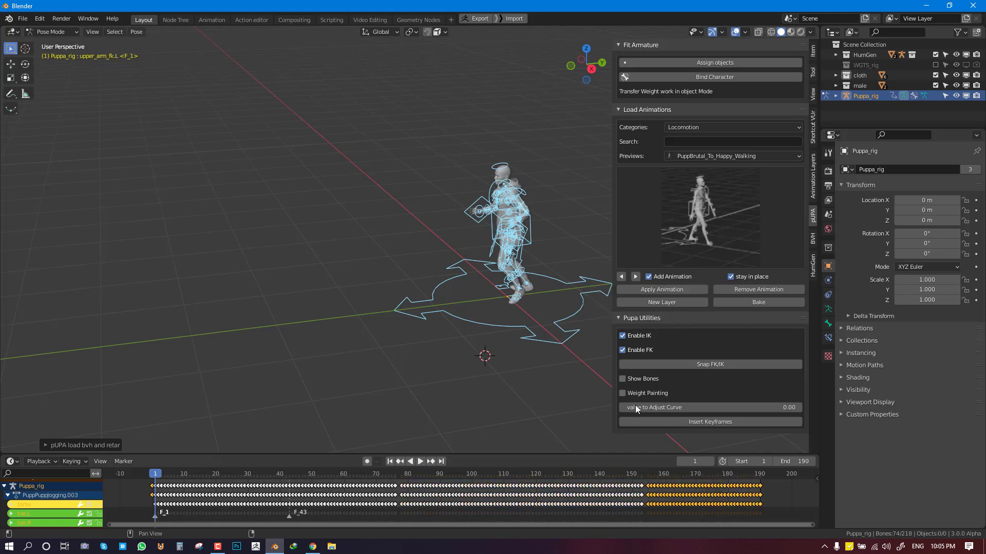
# - Play the combined animation from frame 54 with overlays hidden, view it from another angle, and stop with overlays restored
pyautogui.click(325, 486)
pyautogui.hotkey('alt', 'a')
pyautogui.hotkey('alt', 'shift', 'z')
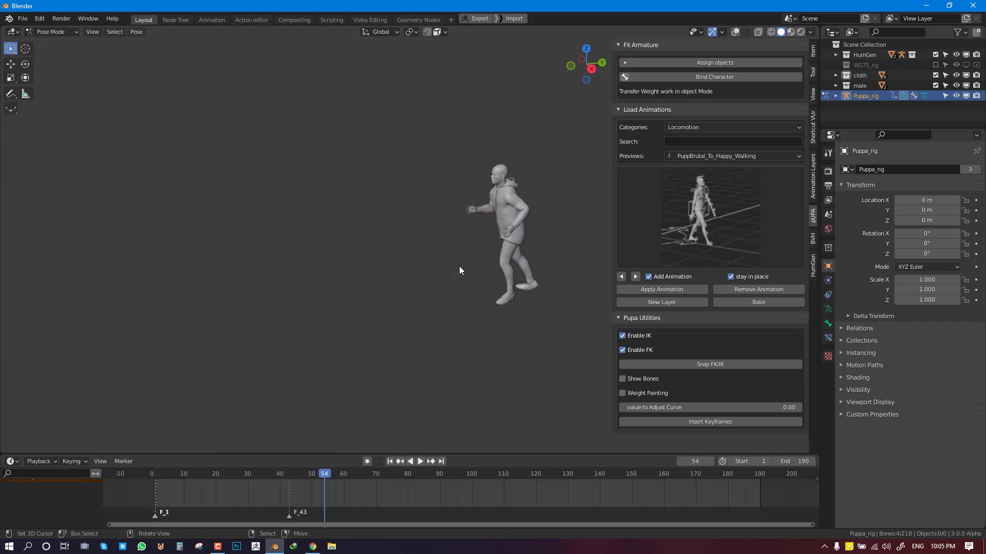
pyautogui.press('space')
pyautogui.moveTo(459, 266); pyautogui.dragTo(495, 266, button='middle')
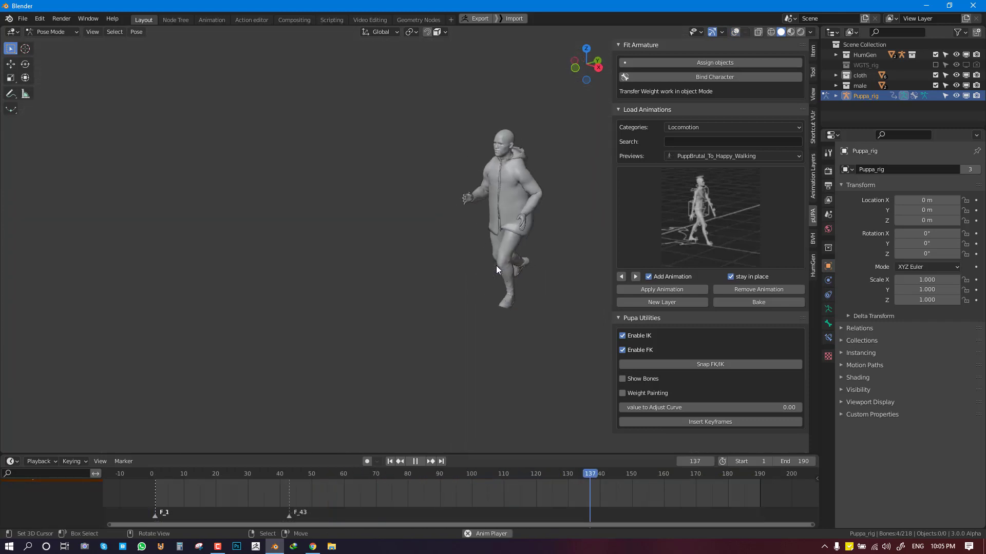
pyautogui.moveTo(495, 266)
pyautogui.mouseDown(button='middle')
pyautogui.moveTo(476, 273)
pyautogui.moveTo(490, 272)
pyautogui.mouseUp(button='middle')
pyautogui.press('space')
pyautogui.hotkey('shift', 'alt', 'z')
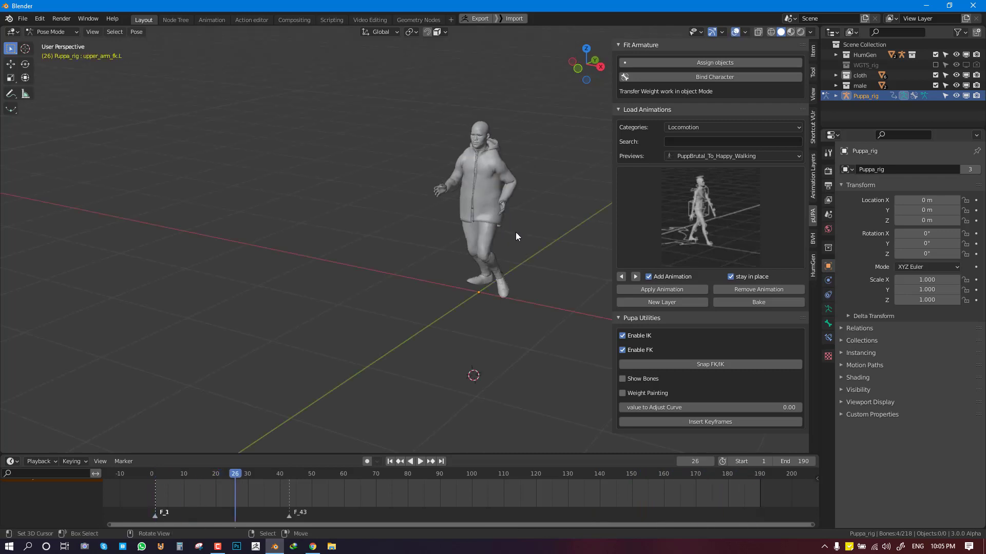
# - Delete the appended PuppBrutal_To_Happy_Walking keyframes from the end of the rig's timeline, keeping the two jogging clips
pyautogui.hotkey('alt', 'h')
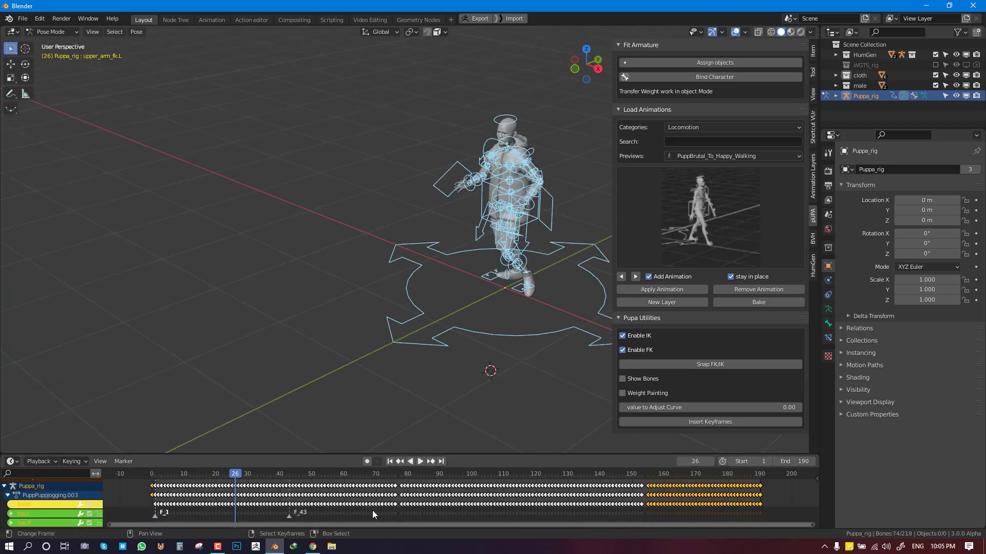
pyautogui.moveTo(660, 480); pyautogui.dragTo(648, 488, button='middle')
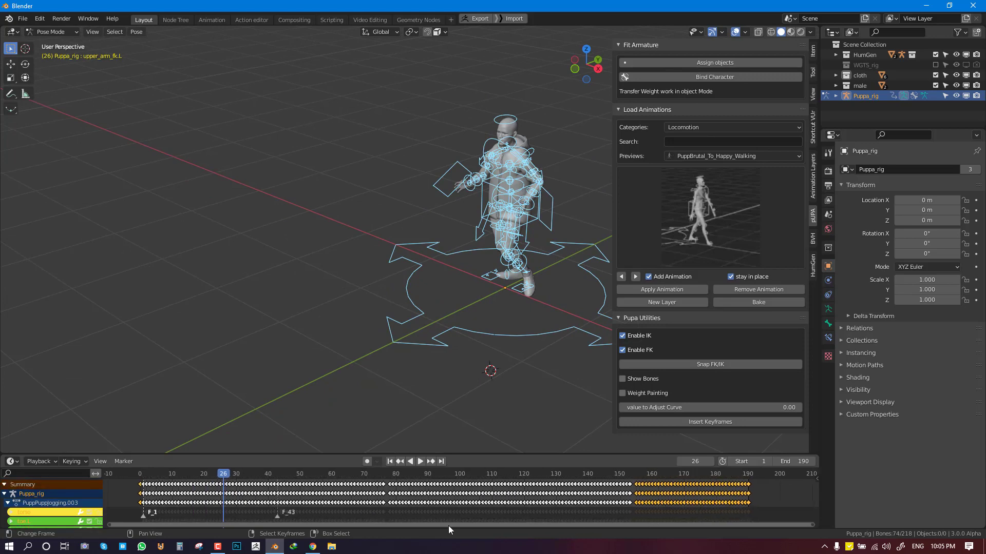
pyautogui.press('b')
pyautogui.moveTo(142, 485); pyautogui.dragTo(199, 529)
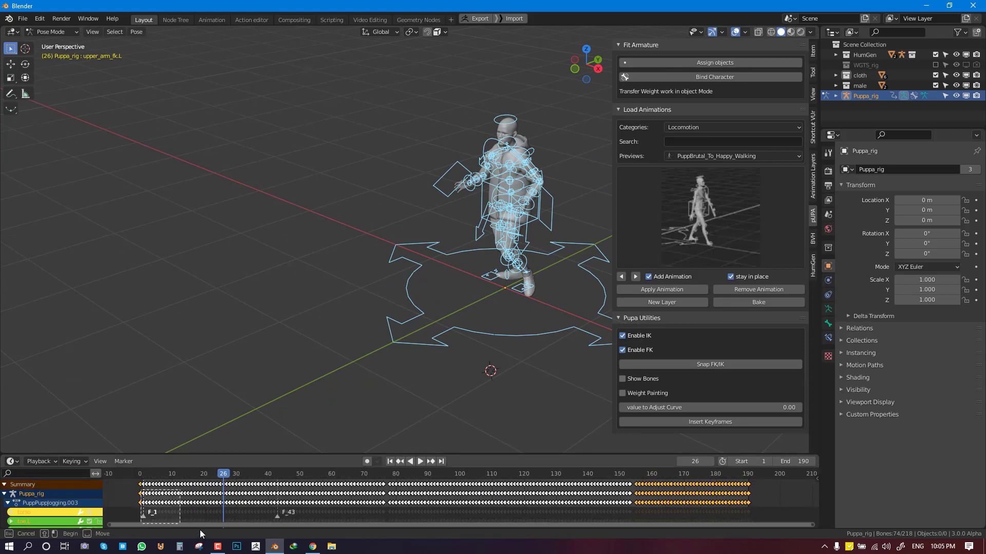
pyautogui.moveTo(177, 509); pyautogui.dragTo(438, 510, button='middle')
pyautogui.moveTo(390, 484); pyautogui.dragTo(119, 523, button='middle')
pyautogui.press('x')
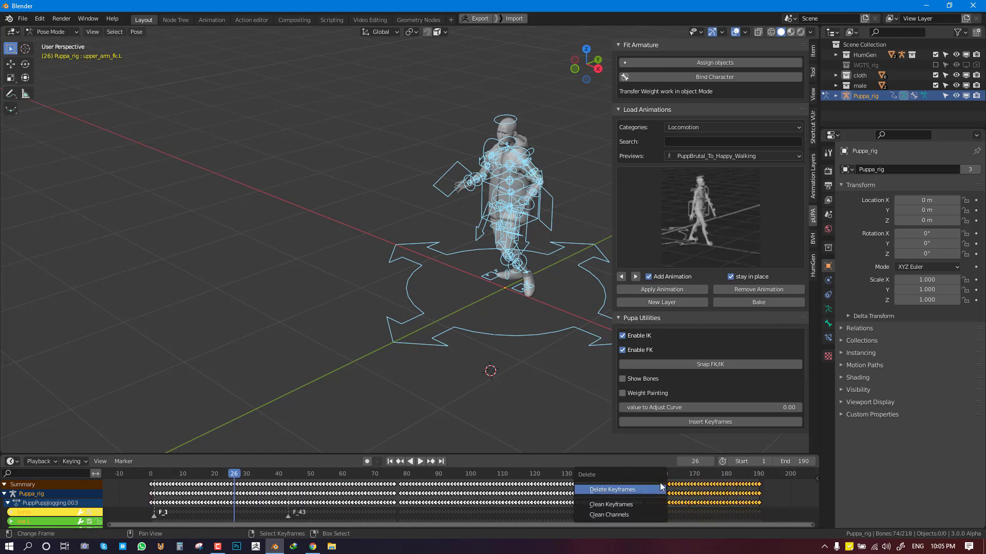
pyautogui.click(657, 489)
# - Search the Locomotion animations for "stop", choose PuppRun_To_Stop, and append it in place after the two jogging clips
pyautogui.click(726, 140)
pyautogui.write('s')
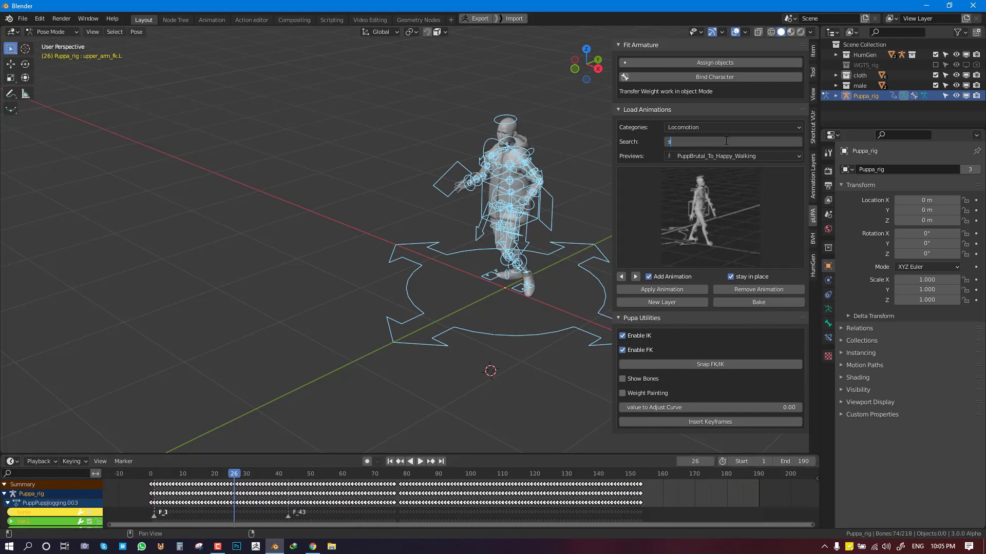
pyautogui.write('top')
pyautogui.press('Return')
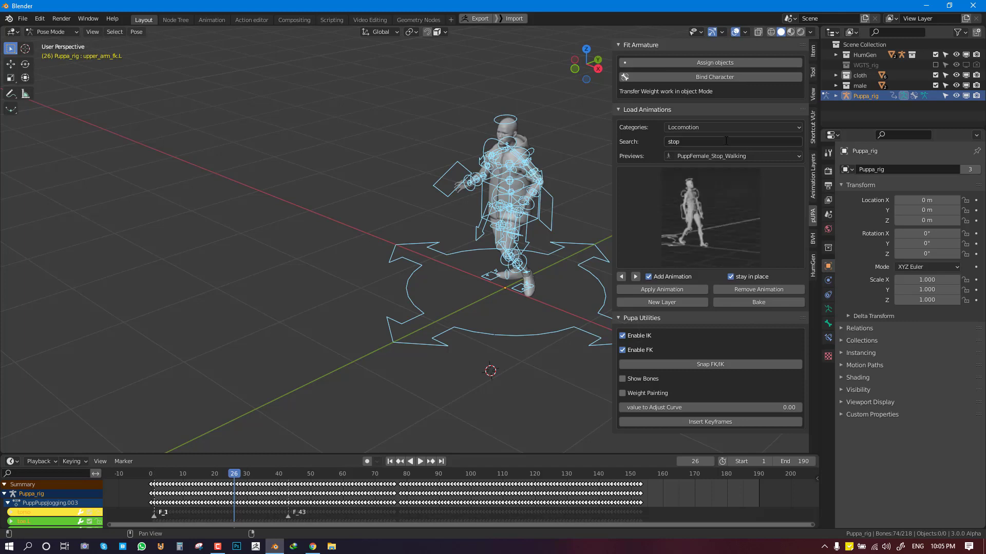
pyautogui.click(688, 199)
pyautogui.click(718, 295)
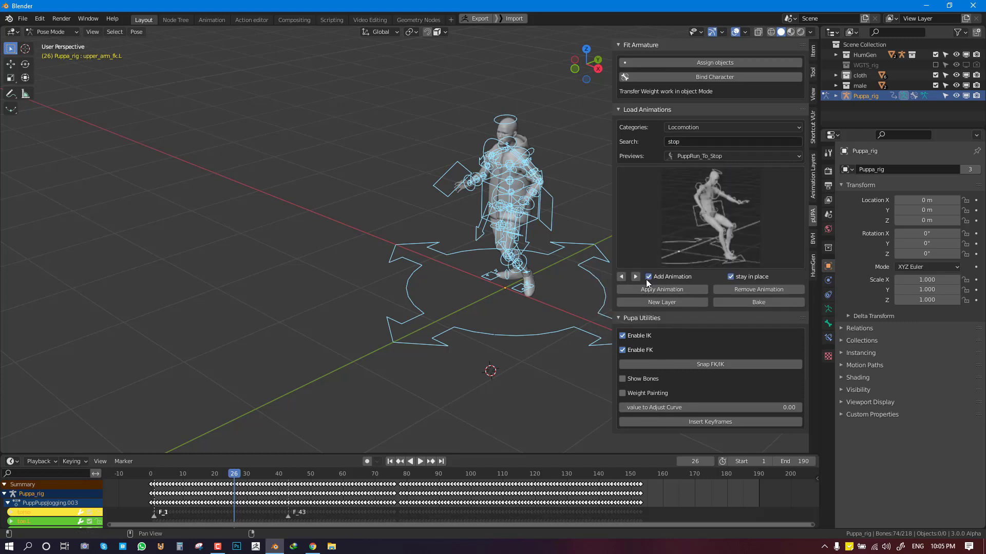
pyautogui.click(698, 291)
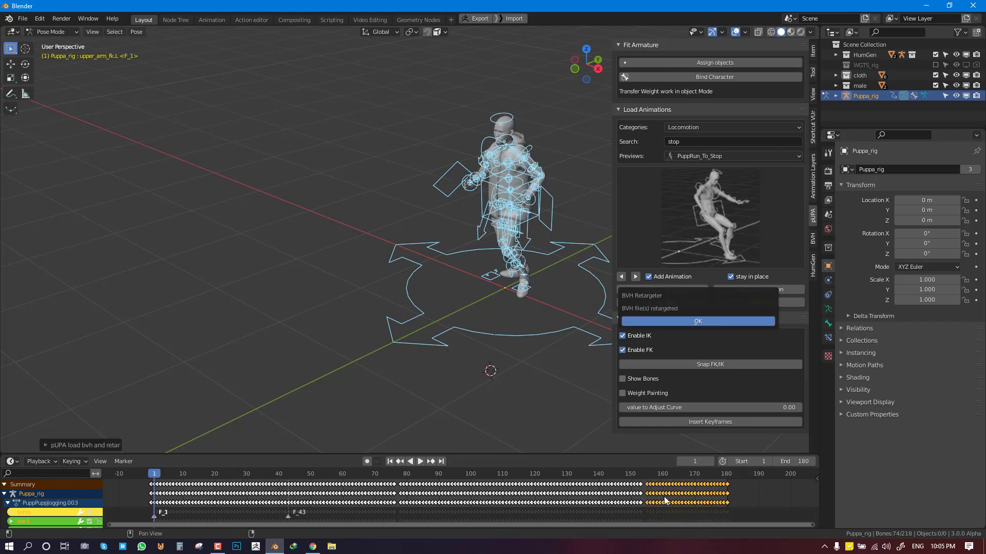
pyautogui.click(649, 493)
# - Play the combined jogging and run-to-stop animation with overlays hidden, and stop playback with overlays restored
pyautogui.press('space')
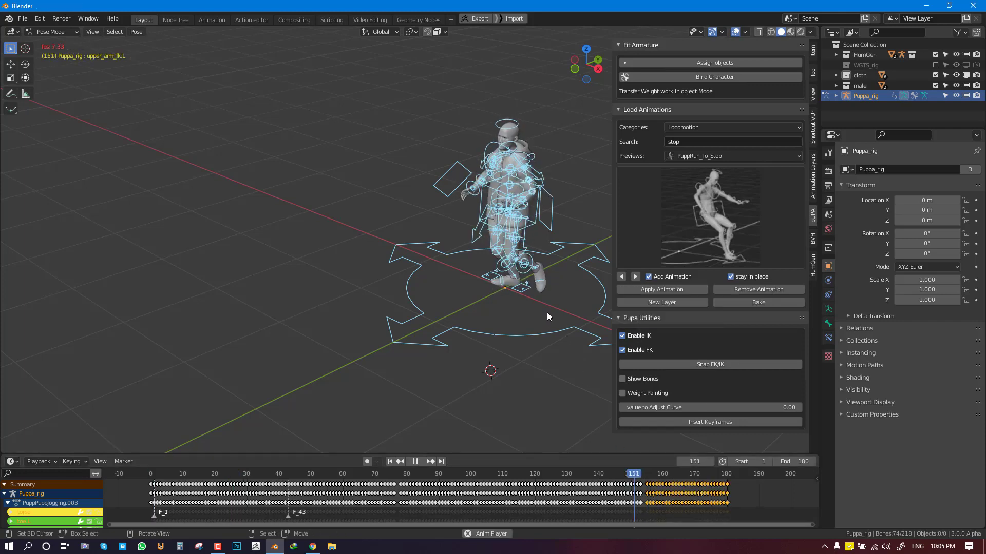
pyautogui.hotkey('shift', 'alt', 'z')
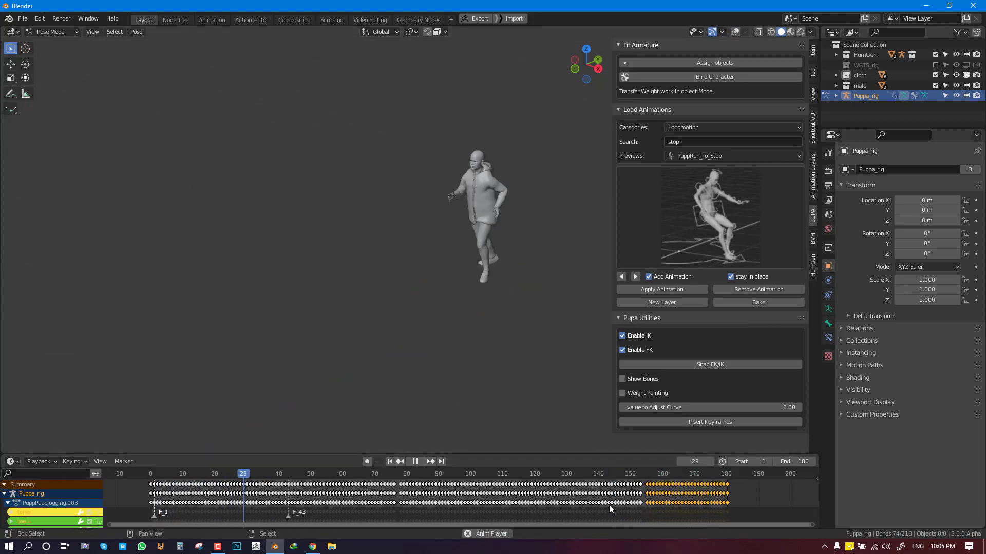
pyautogui.press('space')
pyautogui.hotkey('shift', 'alt', 'z')
pyautogui.moveTo(591, 291); pyautogui.dragTo(719, 267, button='middle')
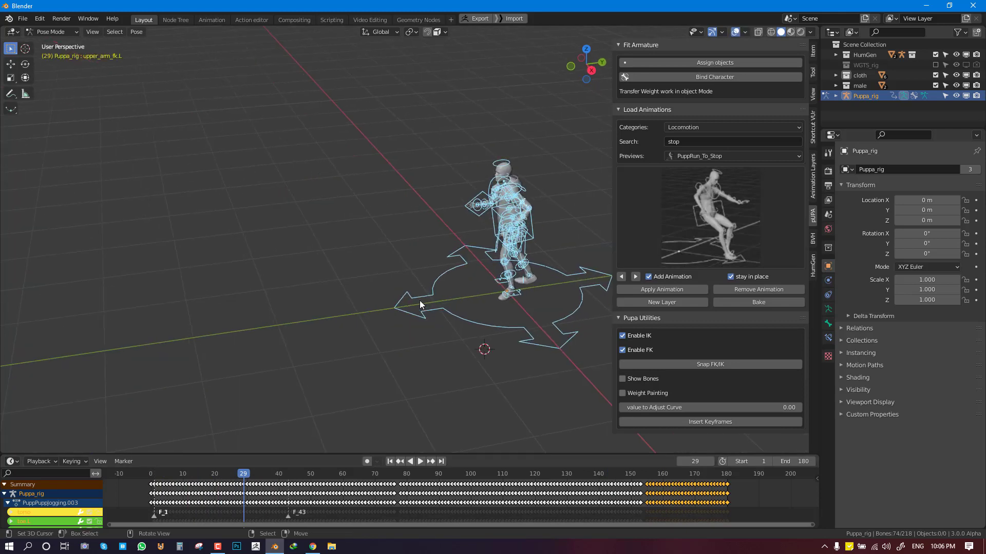
# - Try rotating the left shoulder bone at frame 29 with the BVH Local Edit tools shown, and return to the pUPA tools
pyautogui.click(814, 240)
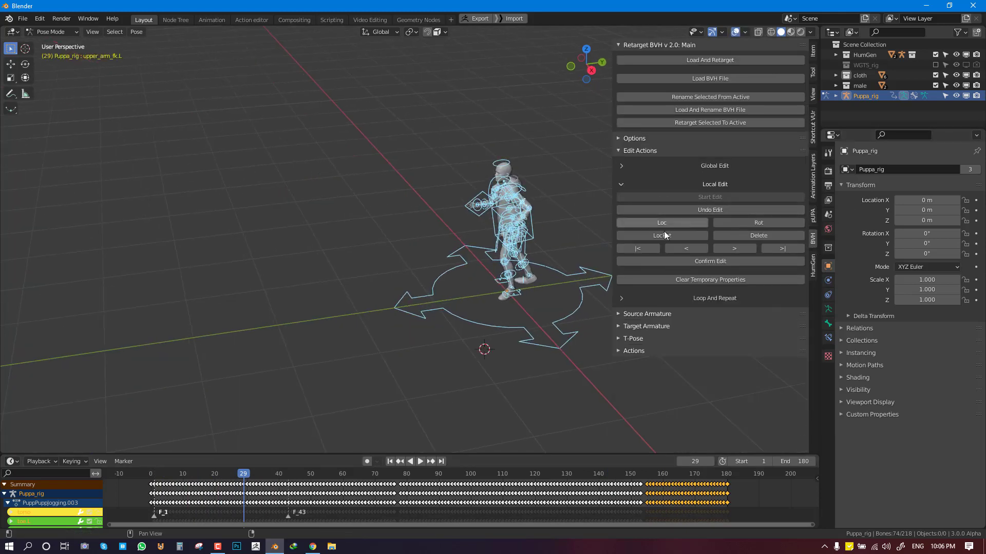
pyautogui.scroll(3, 468, 257)
pyautogui.hotkey('alt', 'a')
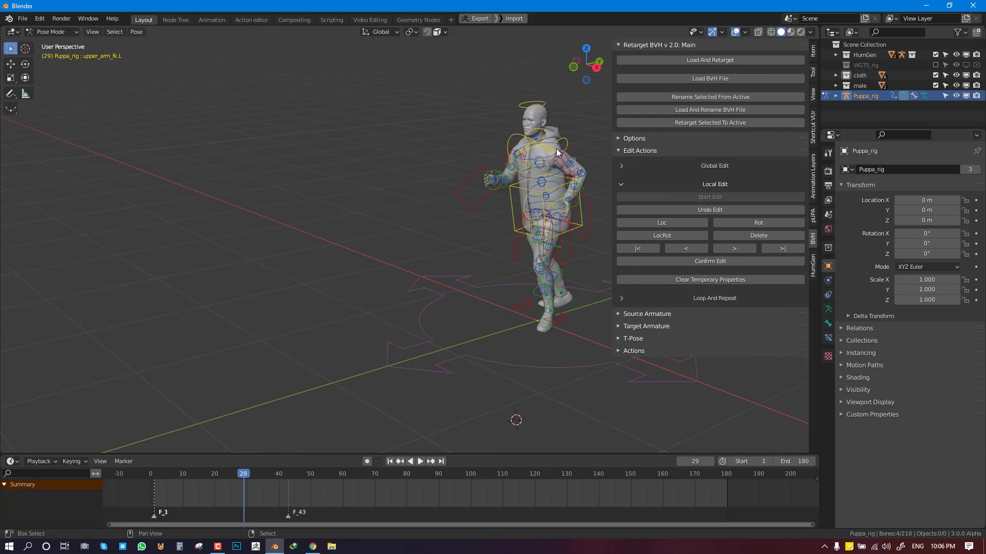
pyautogui.moveTo(549, 174); pyautogui.dragTo(508, 196, button='middle')
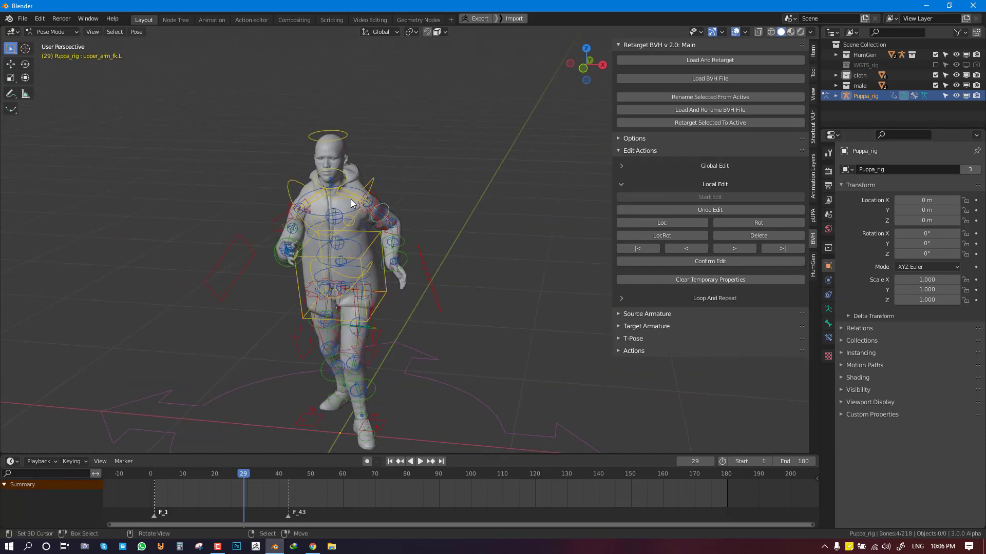
pyautogui.click(350, 200)
pyautogui.press('r')
pyautogui.click(414, 198)
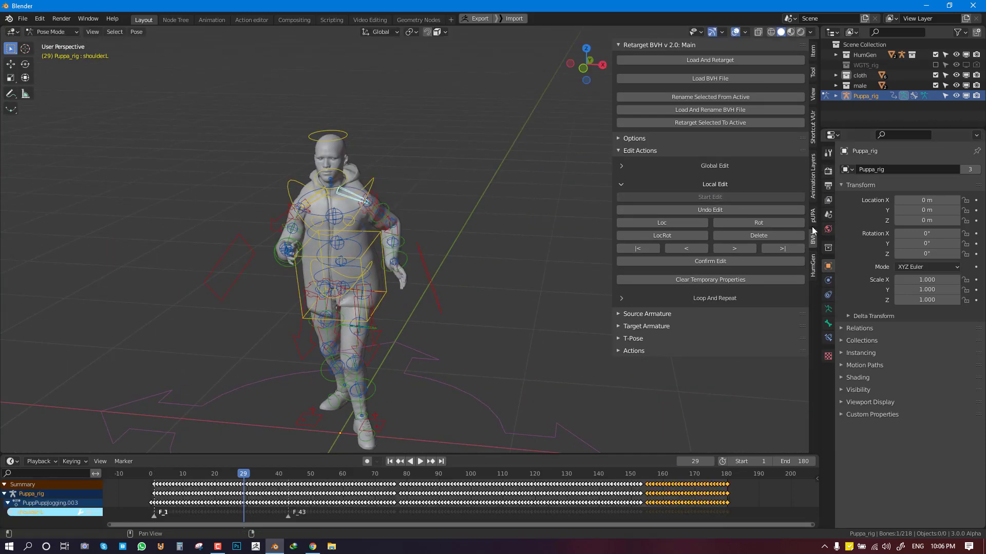
pyautogui.click(812, 223)
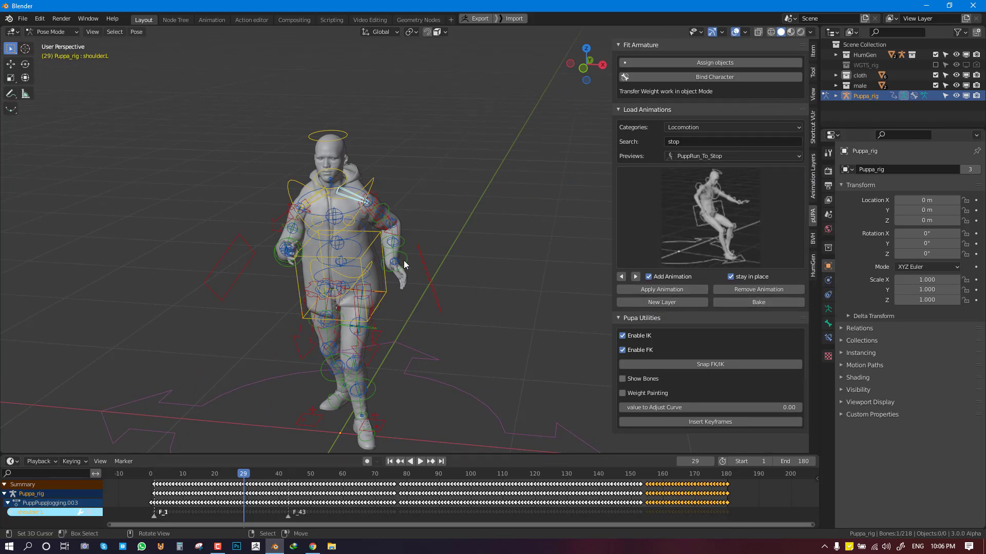
pyautogui.moveTo(424, 250); pyautogui.dragTo(379, 237, button='middle')
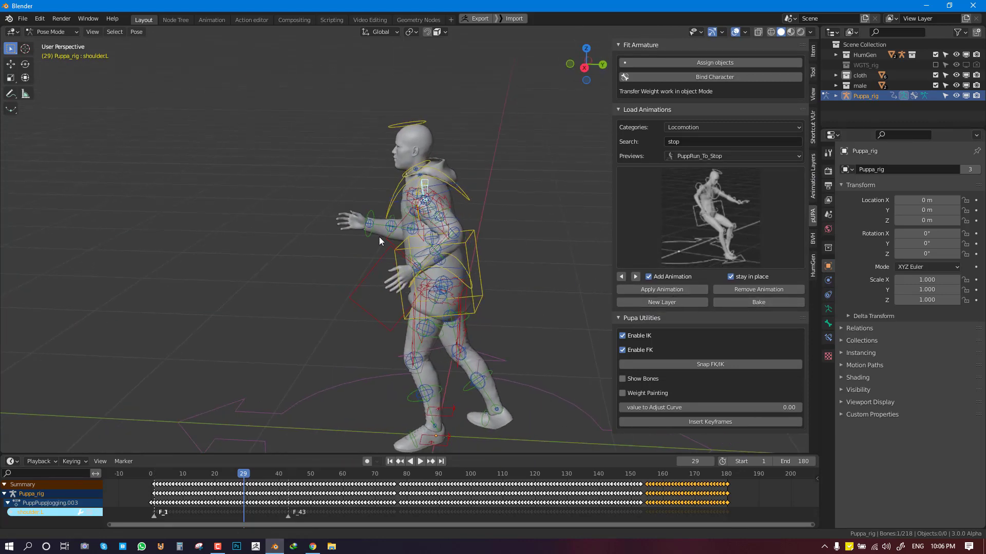